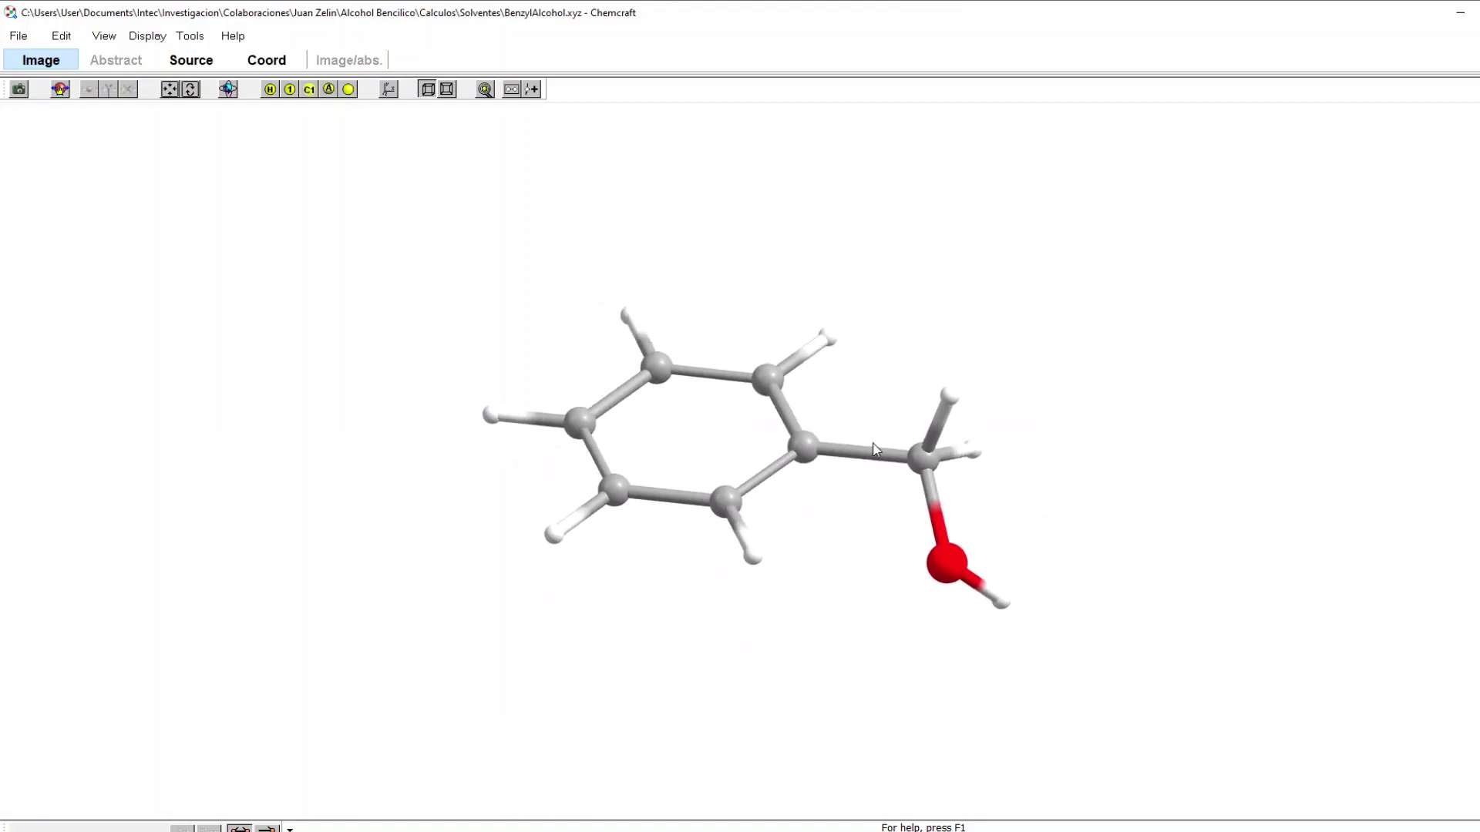
# Start adding a fragment to the benzyl alcohol and choose C4H8O2 (Dioxane) (C2h) from the simple compounds.
pyautogui.moveTo(961, 326); pyautogui.dragTo(1032, 348)
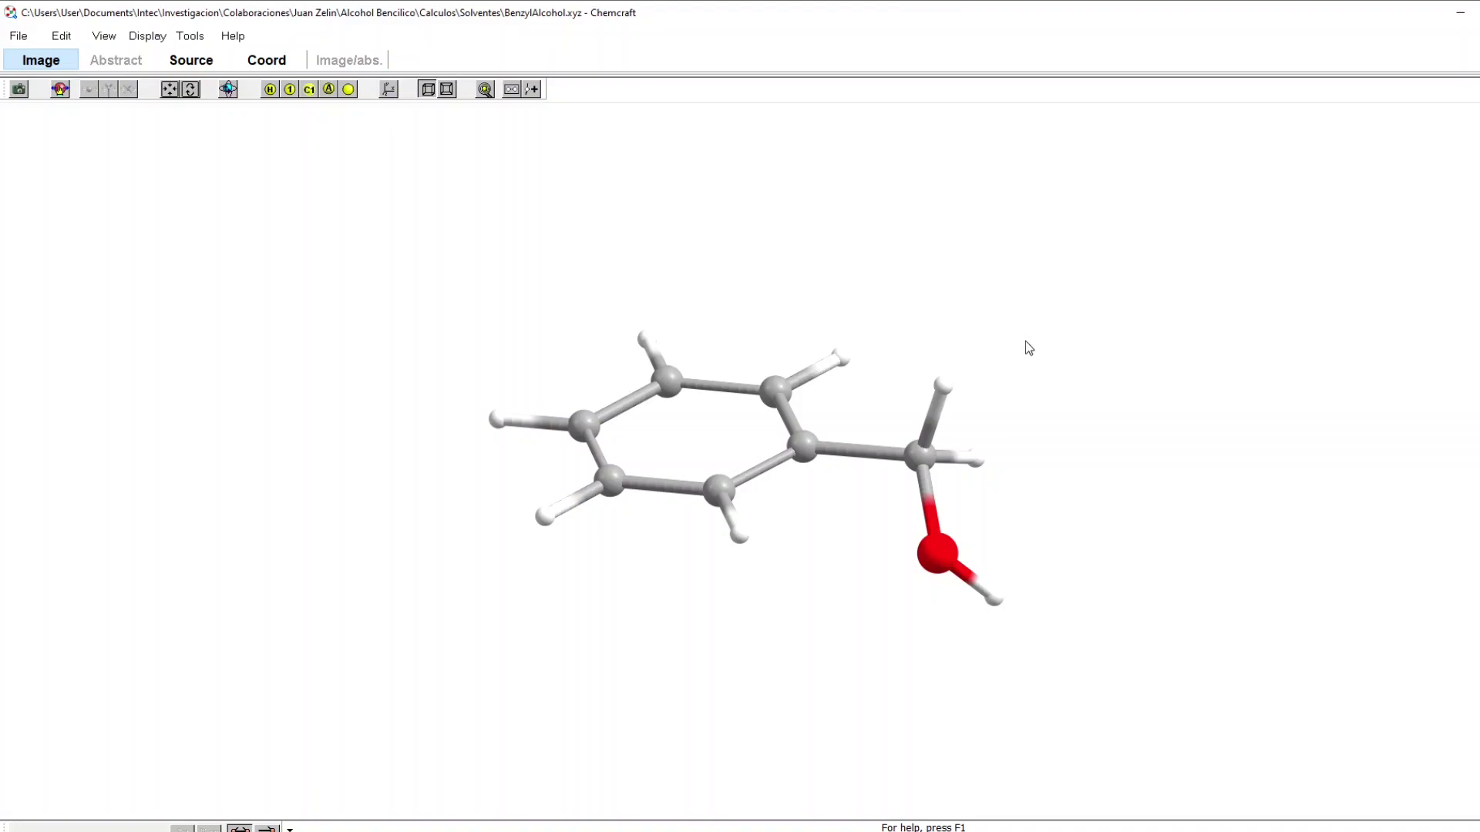
pyautogui.moveTo(972, 344); pyautogui.dragTo(516, 277)
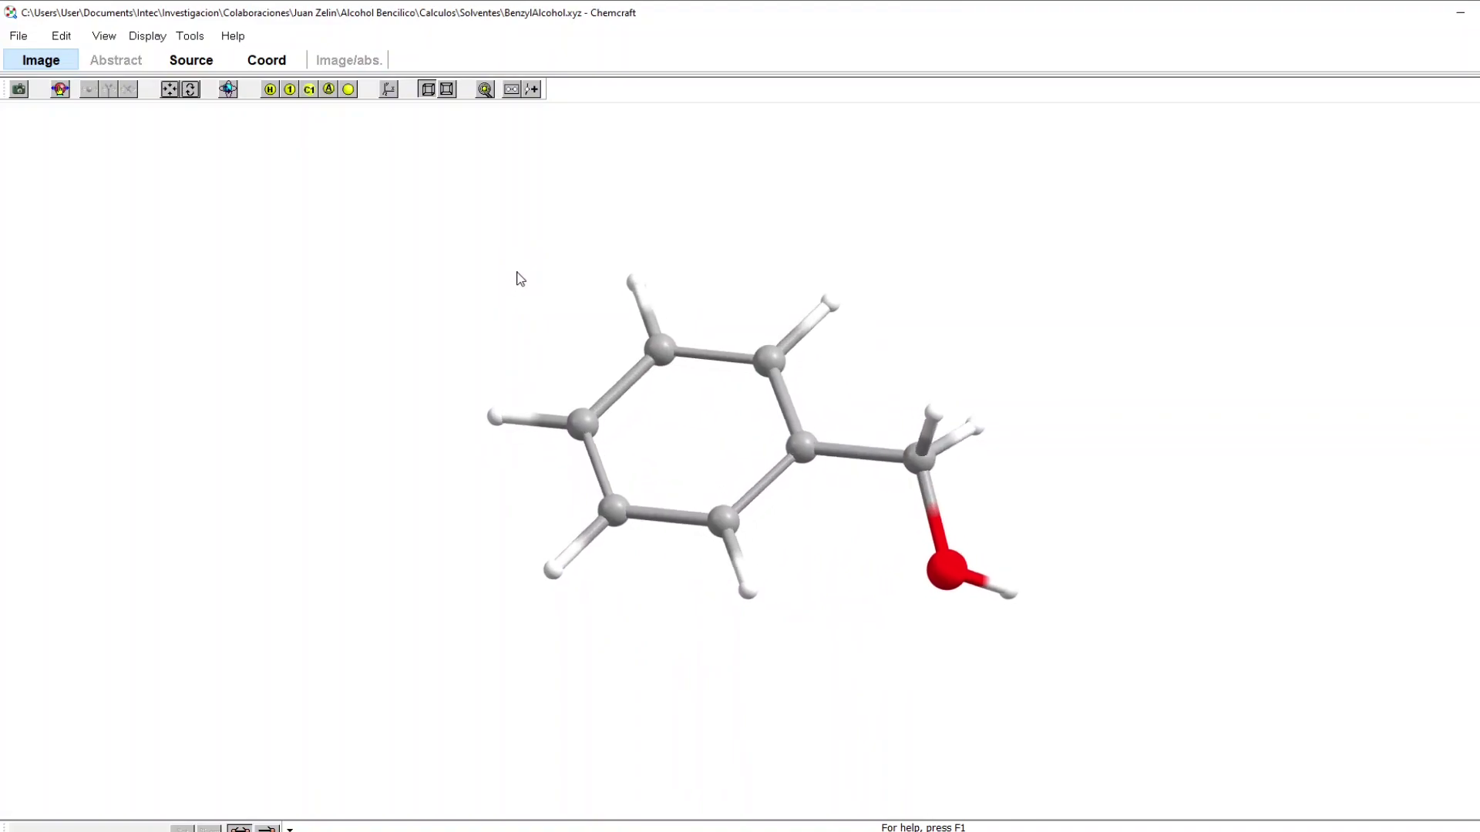
pyautogui.click(61, 36)
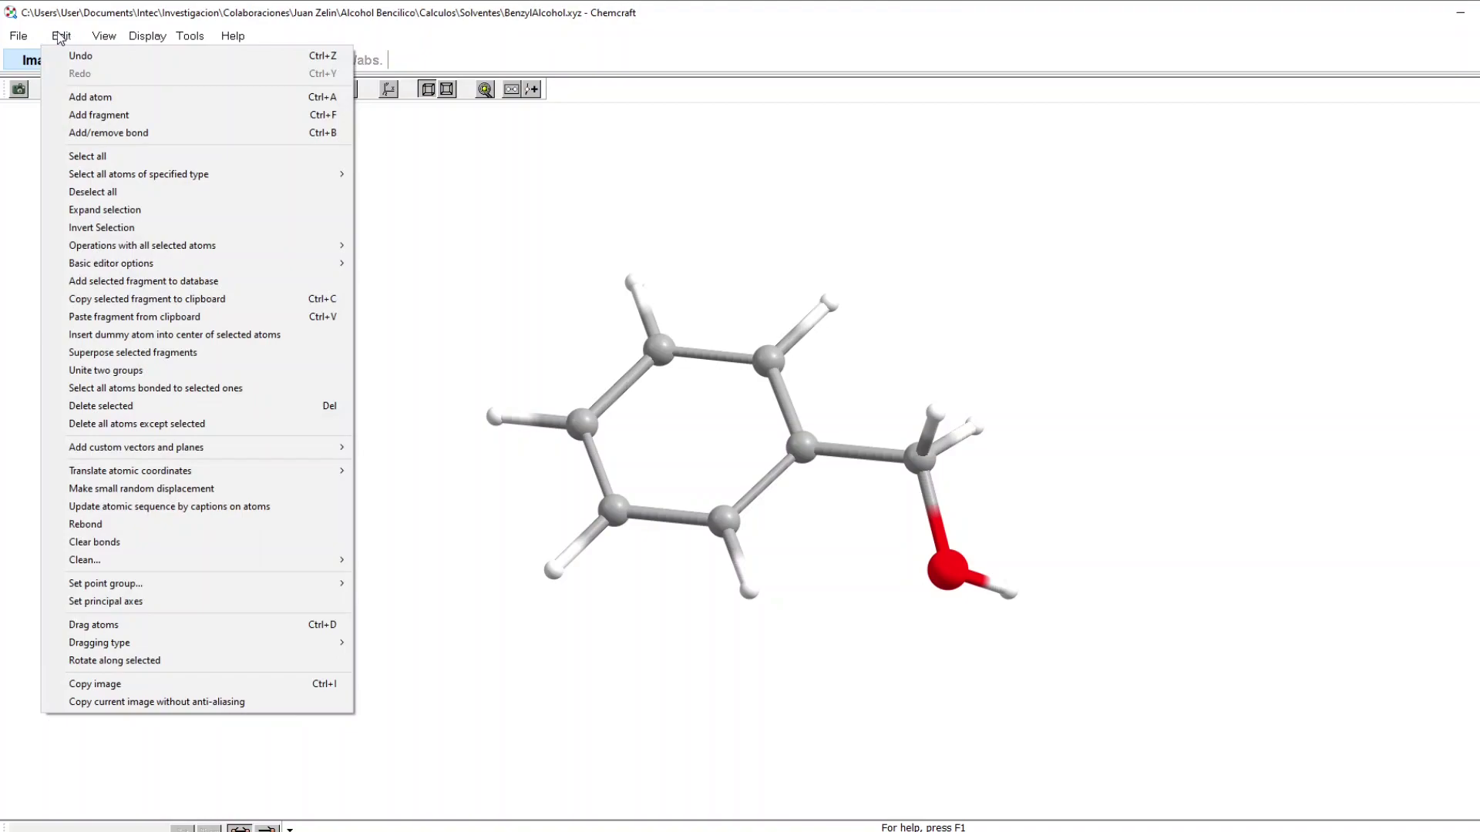
pyautogui.click(99, 115)
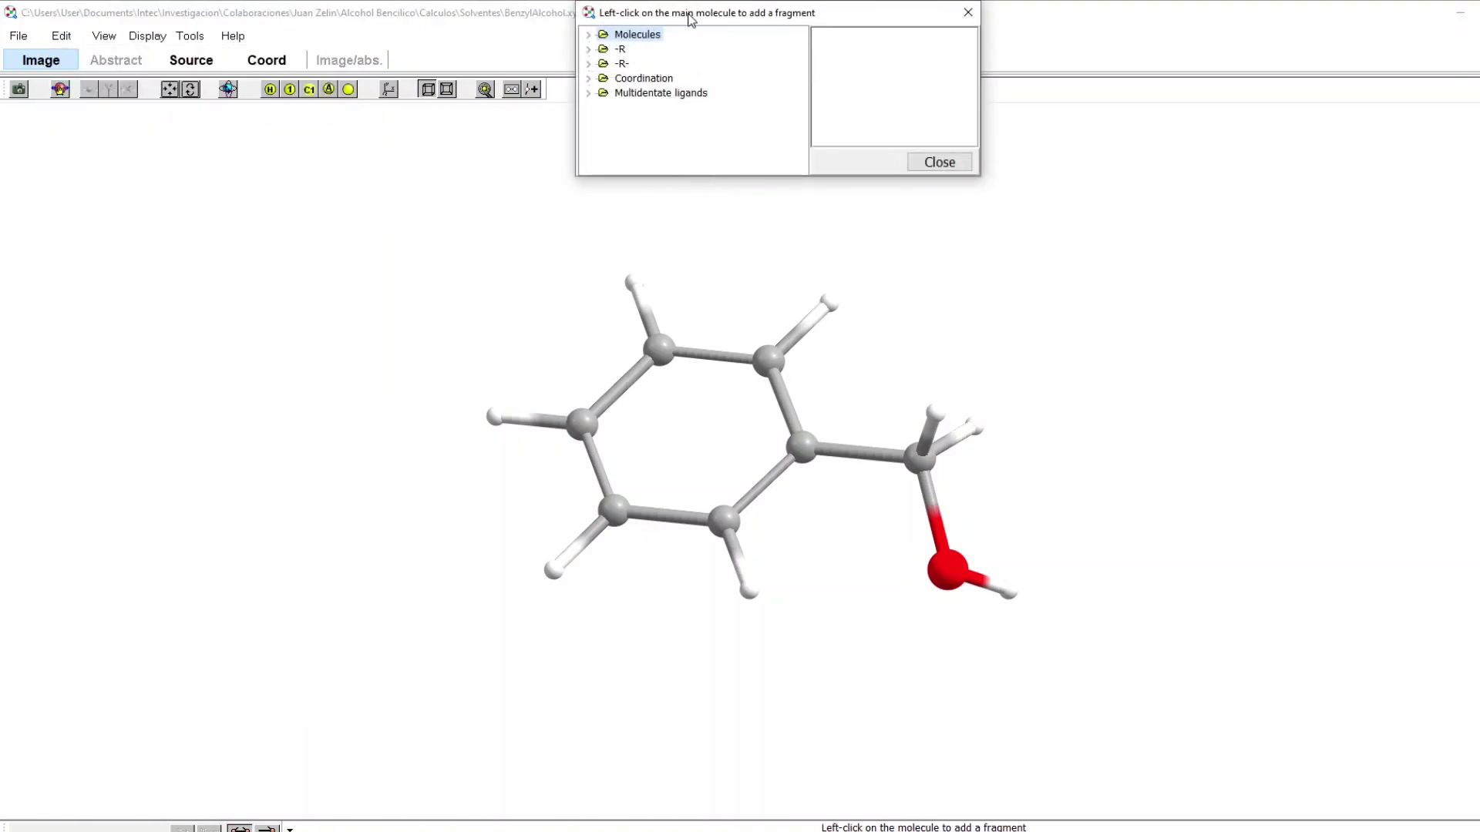
pyautogui.moveTo(688, 13); pyautogui.dragTo(673, 121)
pyautogui.doubleClick(622, 142)
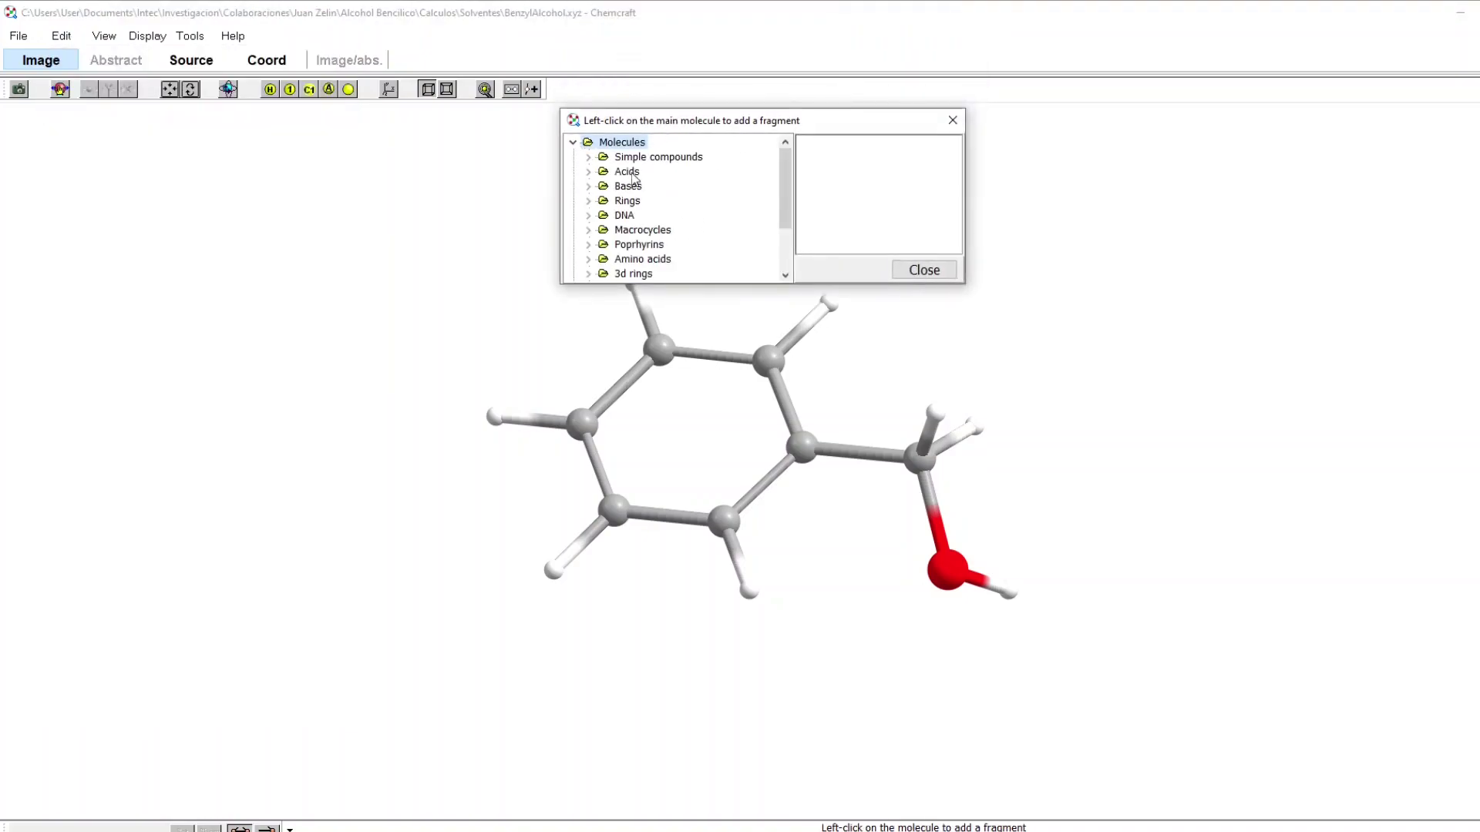
pyautogui.click(589, 158)
pyautogui.scroll(-5, 711, 206)
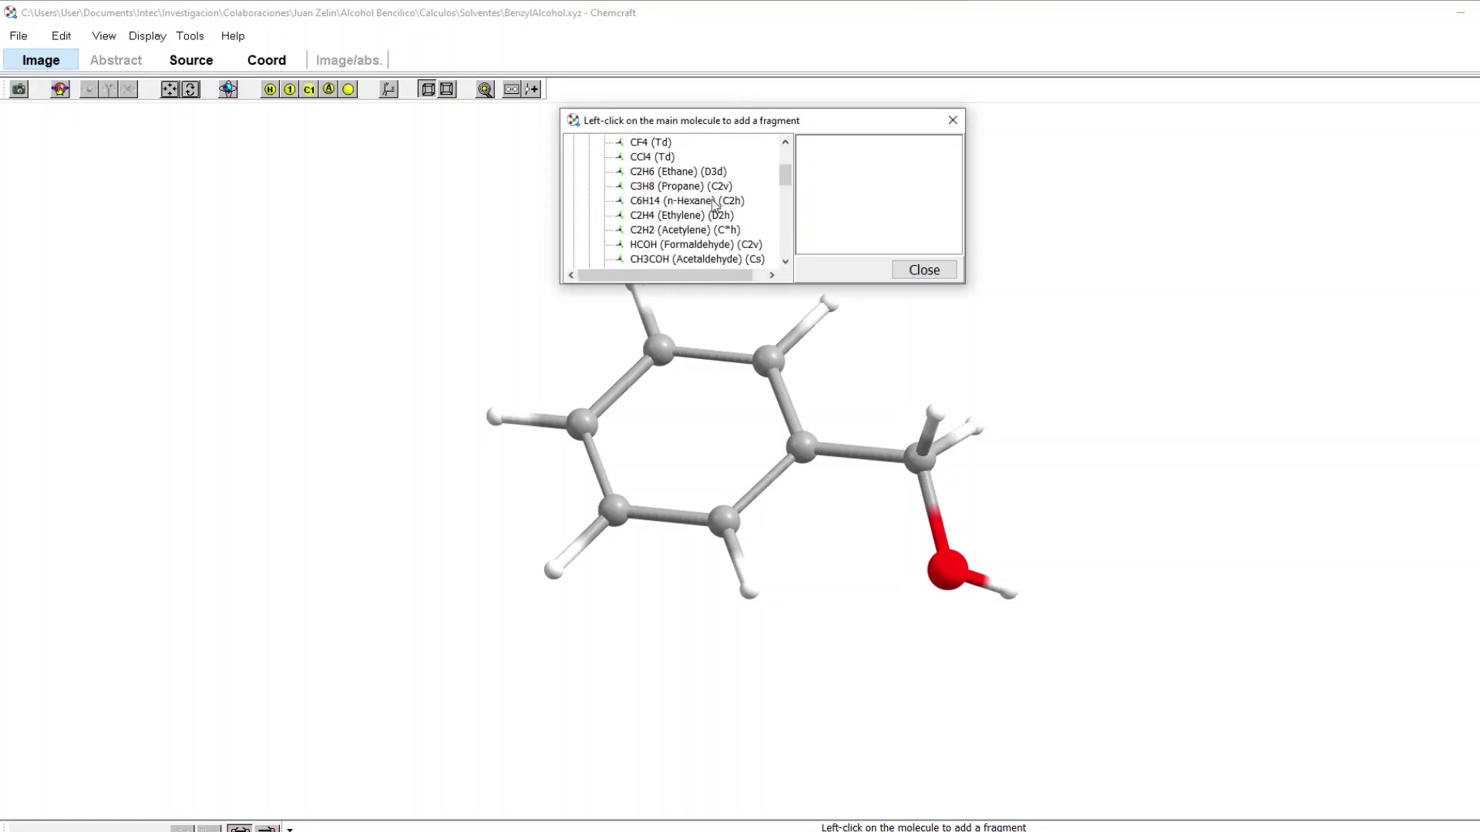
pyautogui.scroll(-1, 712, 205)
pyautogui.moveTo(687, 286); pyautogui.dragTo(686, 488)
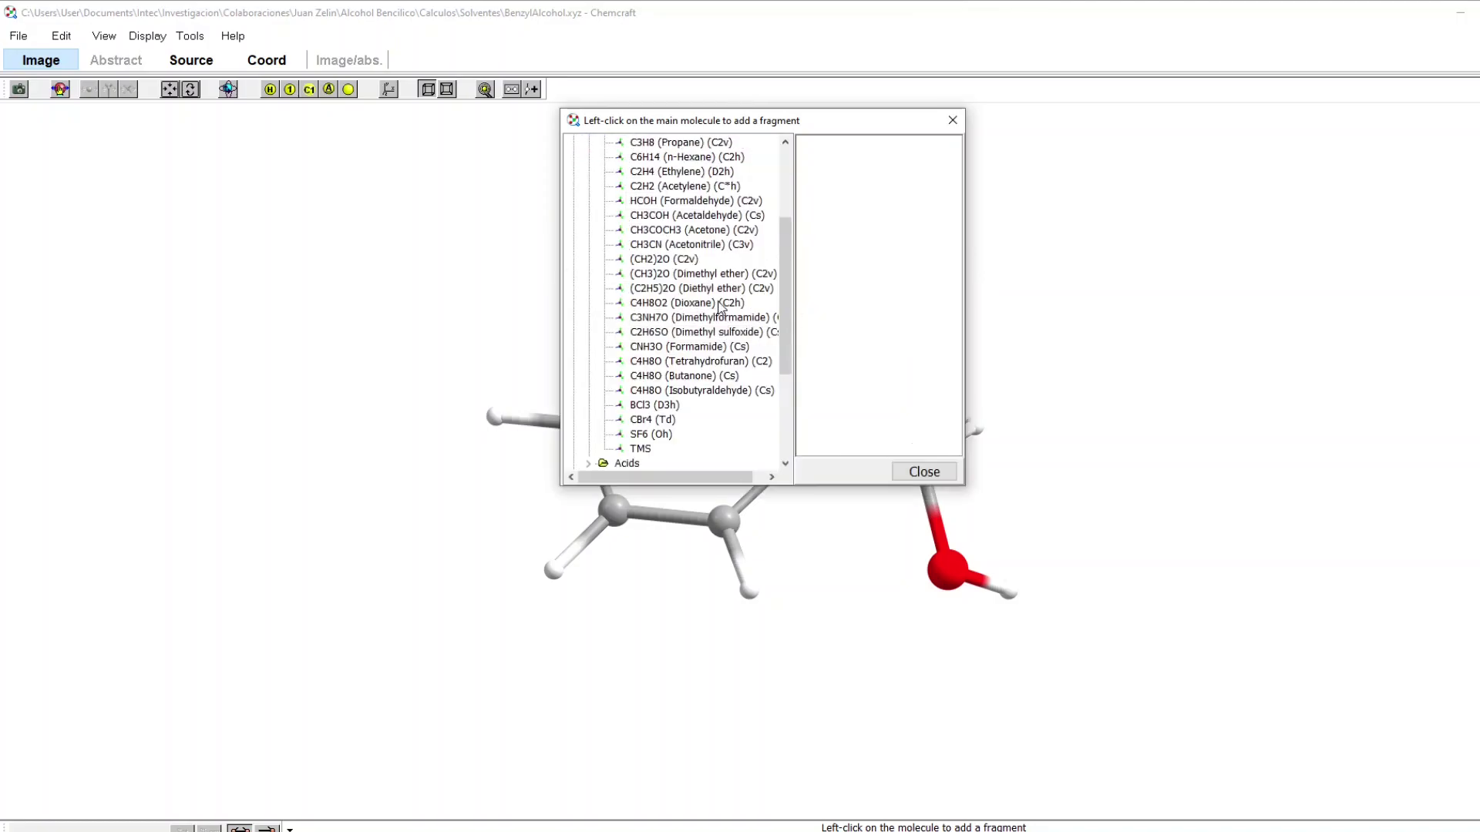
pyautogui.click(686, 303)
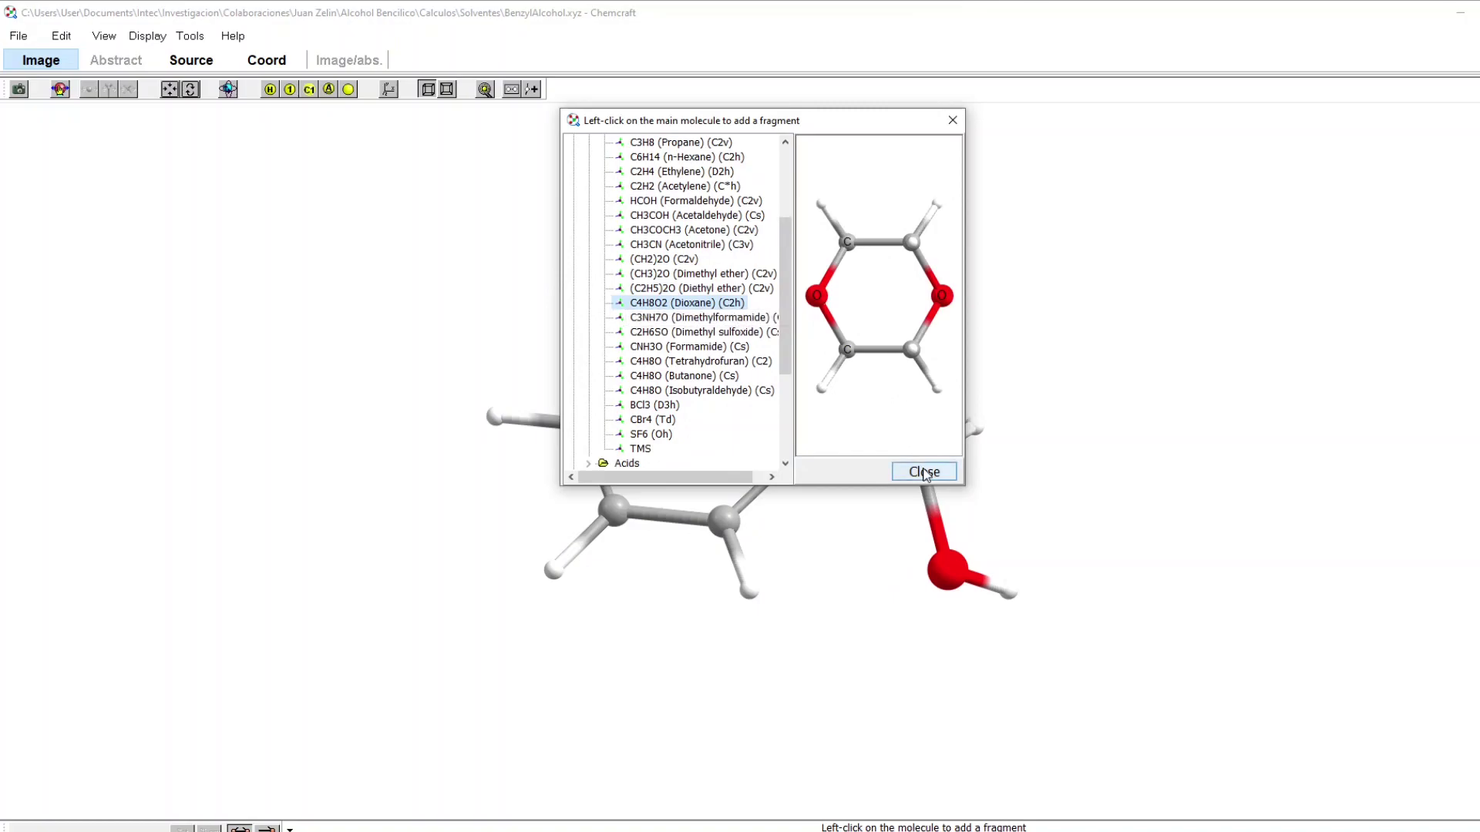
# Place six dioxane molecules around the benzyl alcohol and finish adding fragments.
pyautogui.moveTo(682, 122); pyautogui.dragTo(1215, 85)
pyautogui.click(179, 271)
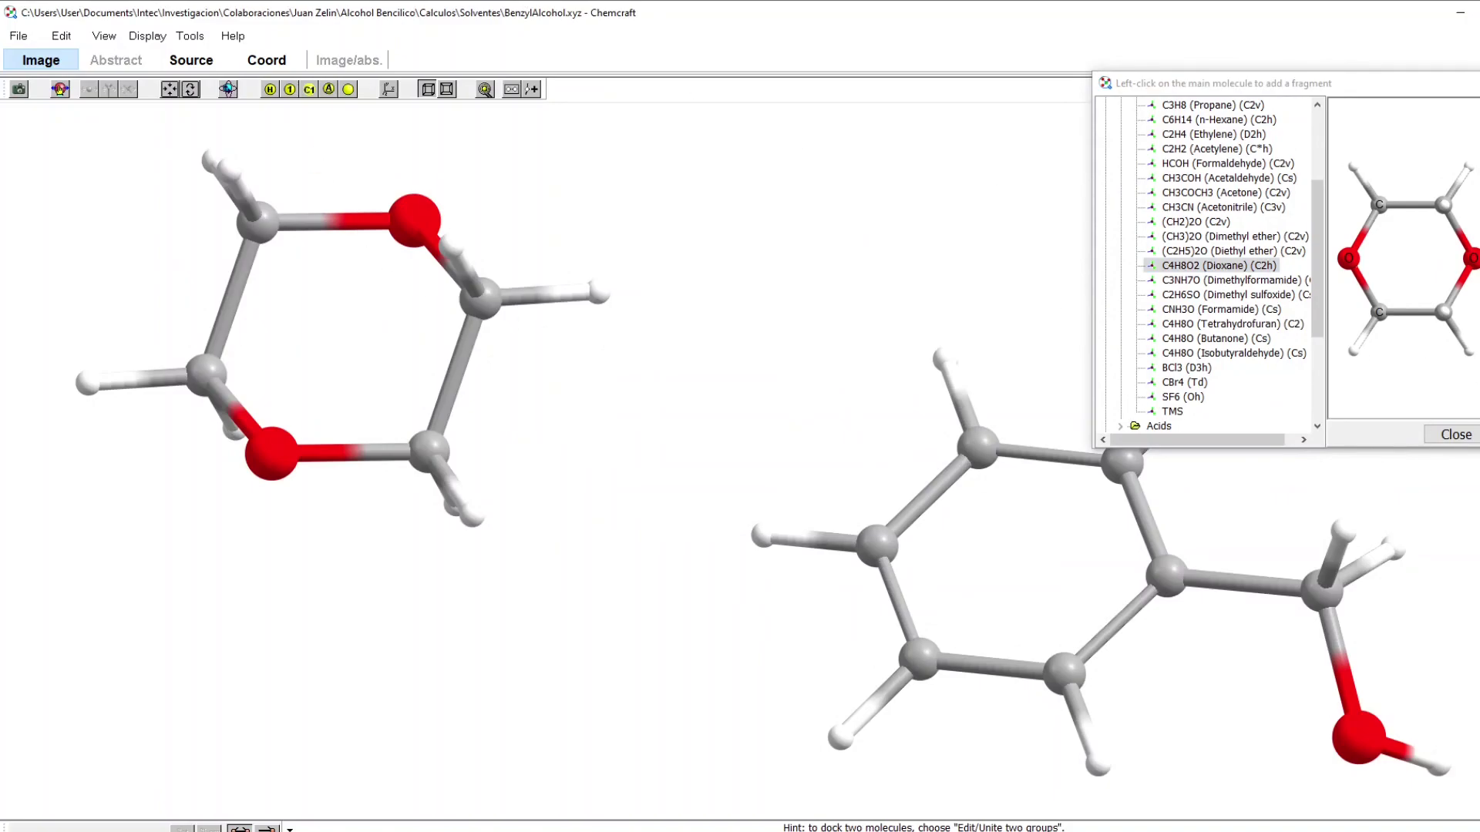
pyautogui.scroll(-5, 1075, 414)
pyautogui.moveTo(935, 360); pyautogui.dragTo(903, 337)
pyautogui.click(905, 337)
pyautogui.moveTo(1018, 479); pyautogui.dragTo(910, 496)
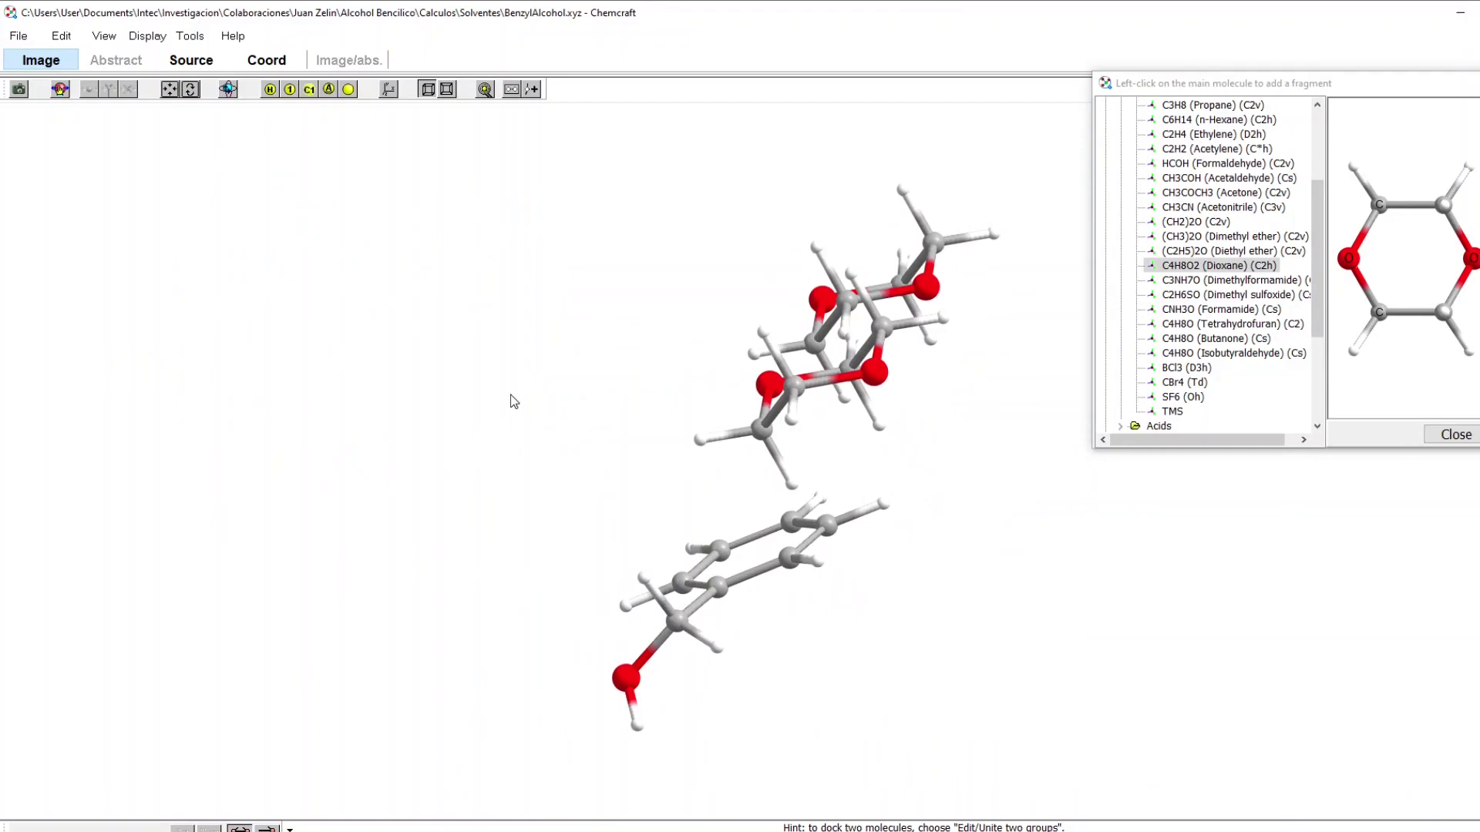
pyautogui.click(514, 401)
pyautogui.moveTo(625, 502); pyautogui.dragTo(715, 433)
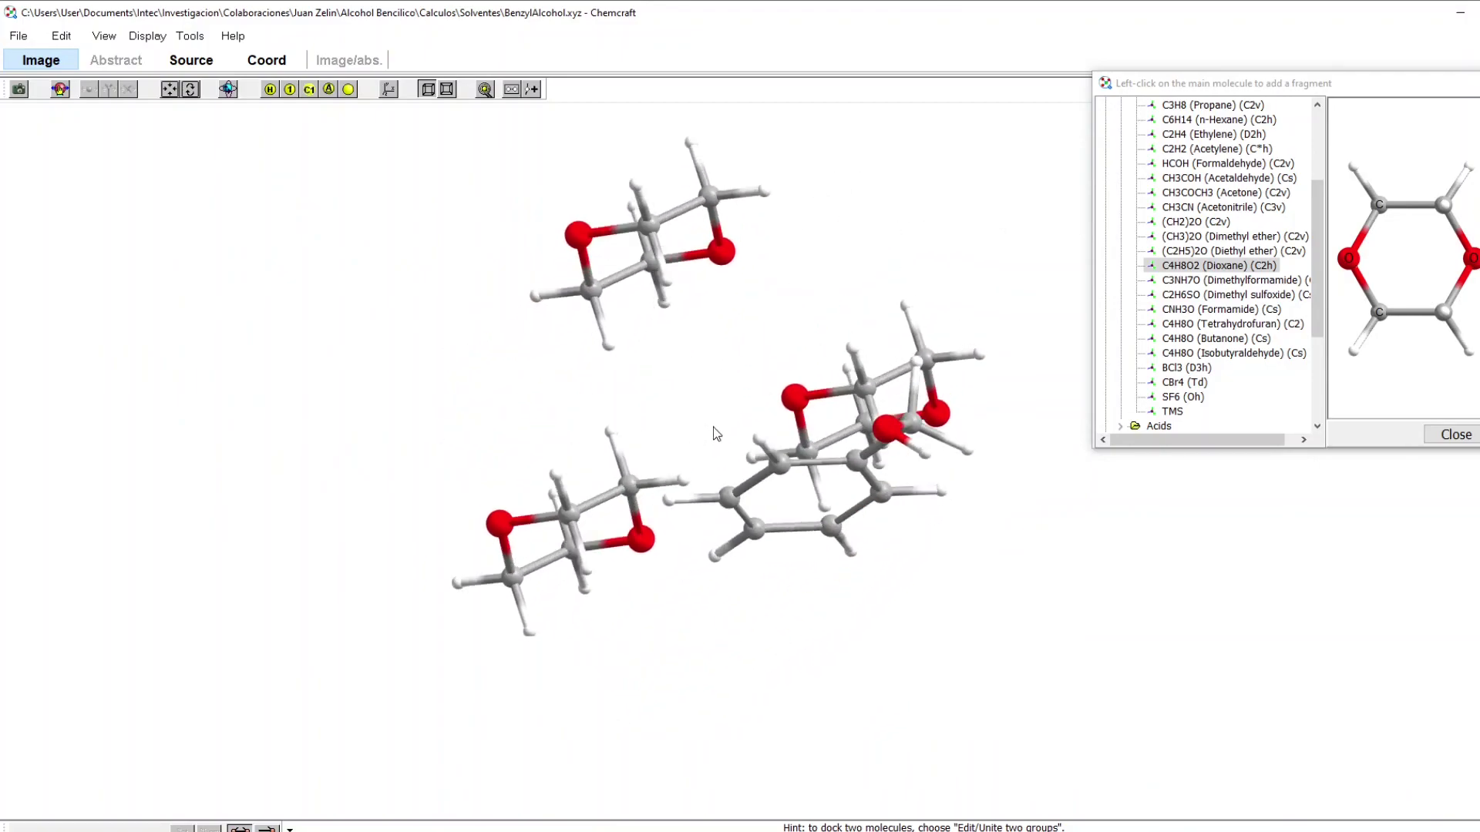
pyautogui.click(1017, 661)
pyautogui.moveTo(1017, 660); pyautogui.dragTo(424, 545)
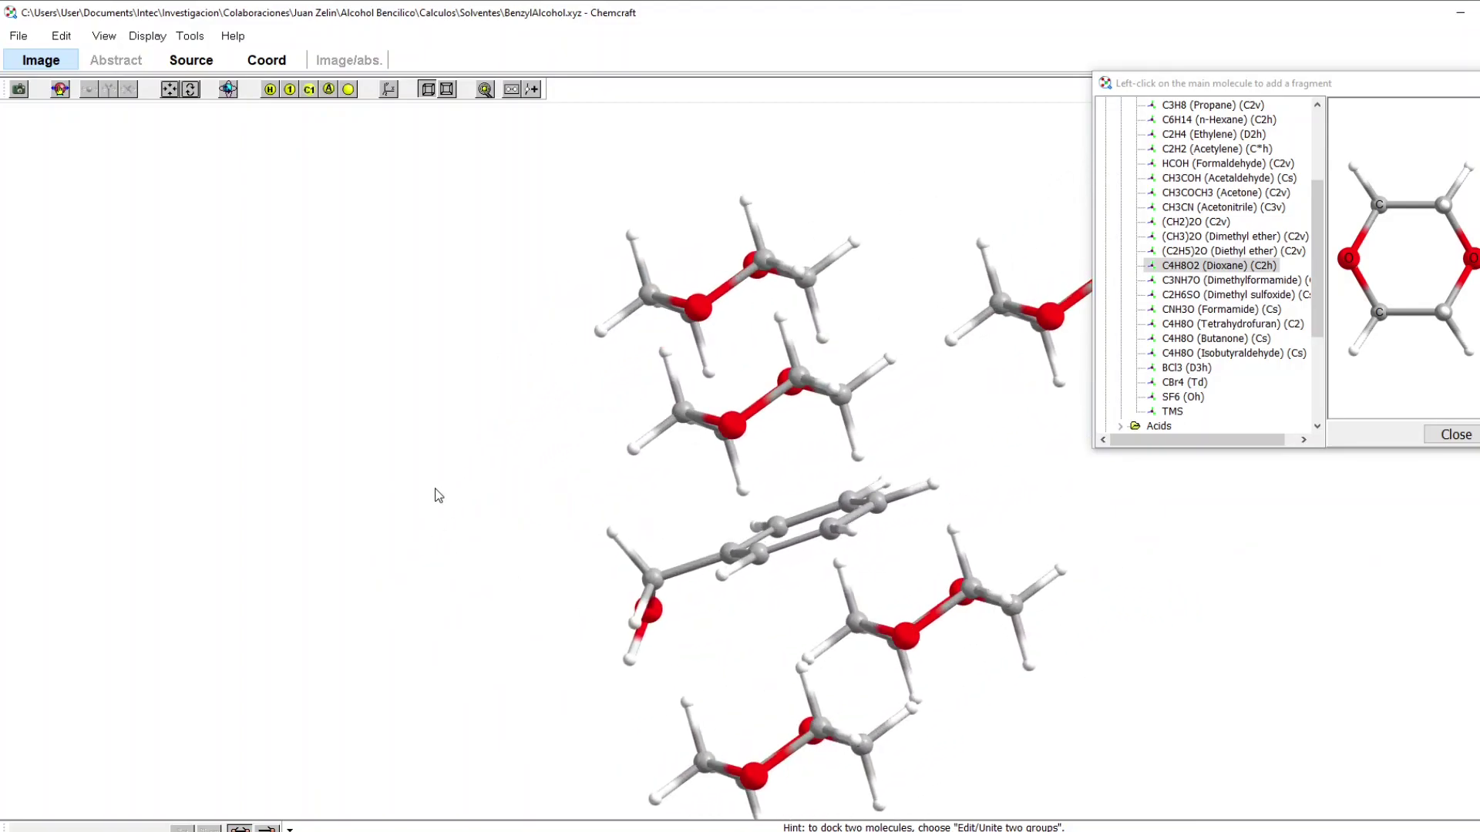
pyautogui.click(436, 491)
pyautogui.click(1455, 434)
# Switch on dragging mode for whole molecules and move one outlying dioxane down beside the aromatic ring's far end.
pyautogui.moveTo(1305, 464); pyautogui.dragTo(1308, 396)
pyautogui.moveTo(703, 368); pyautogui.dragTo(498, 348)
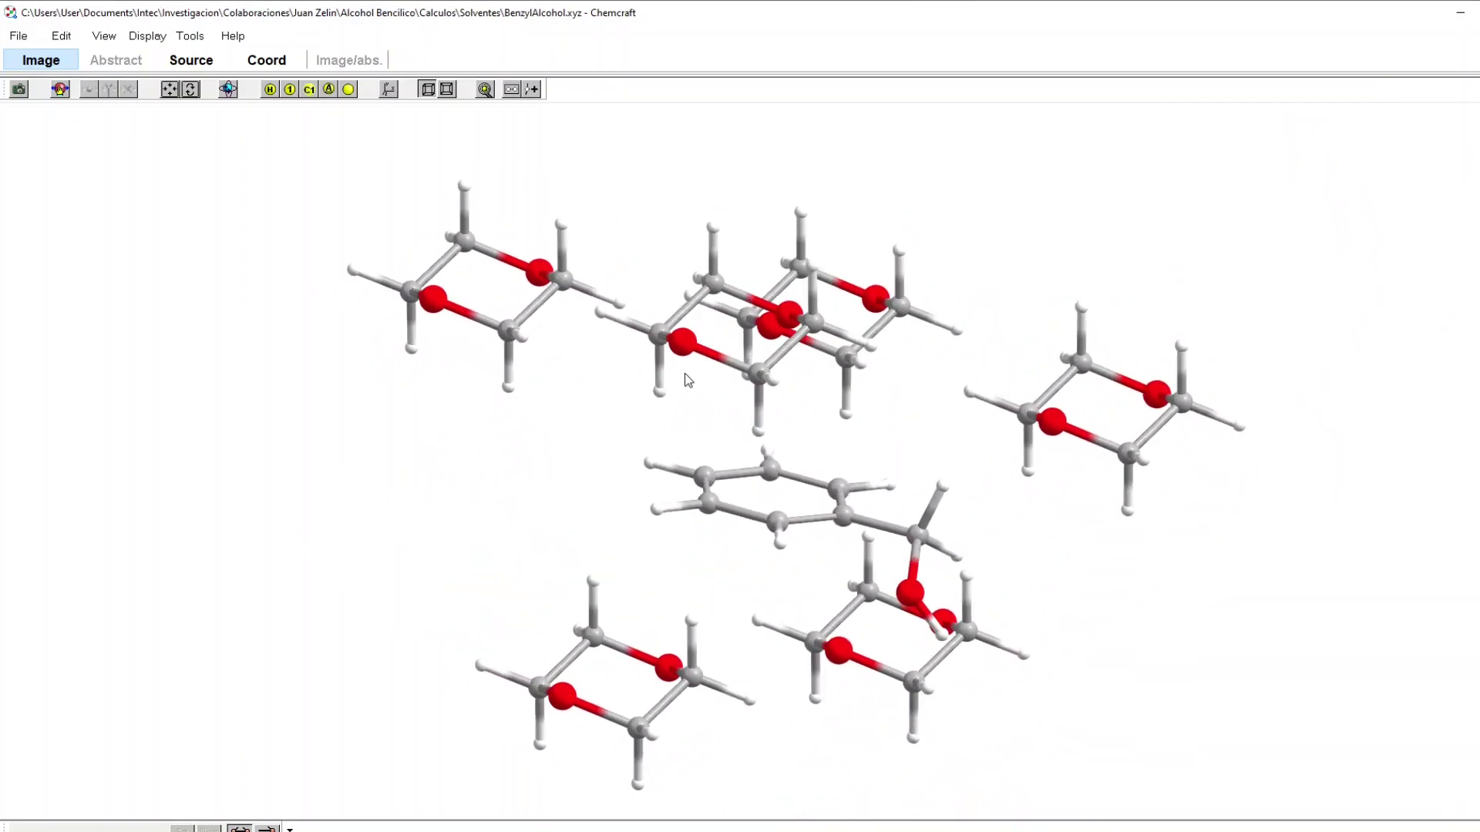
pyautogui.click(61, 89)
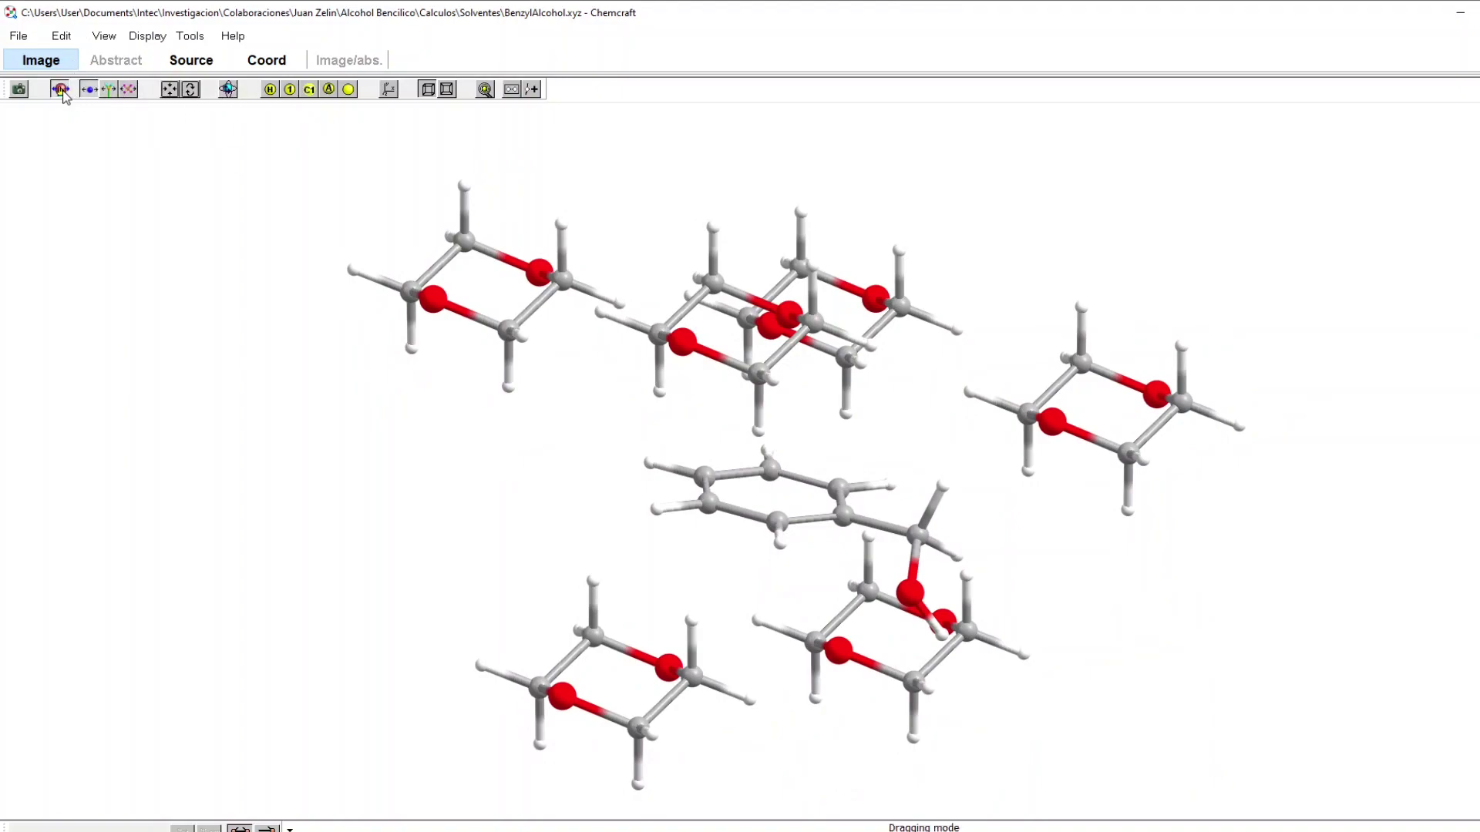
pyautogui.click(62, 90)
pyautogui.click(61, 90)
pyautogui.click(131, 90)
pyautogui.moveTo(447, 304); pyautogui.dragTo(393, 462)
pyautogui.scroll(3, 390, 475)
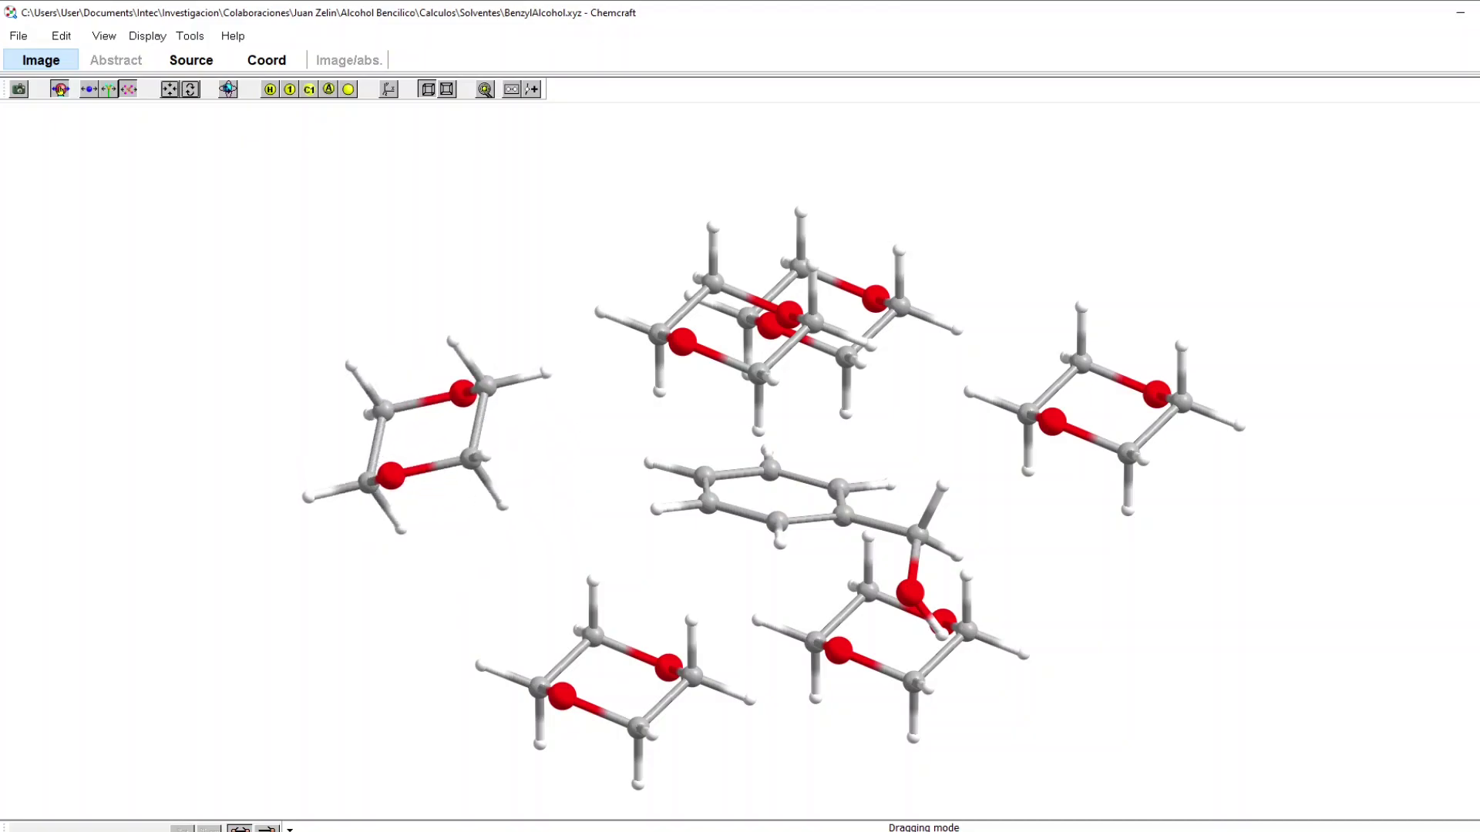
# Rotate the dioxane beside the aromatic ring's far end and shift it slightly outward from the ring.
pyautogui.click(61, 89)
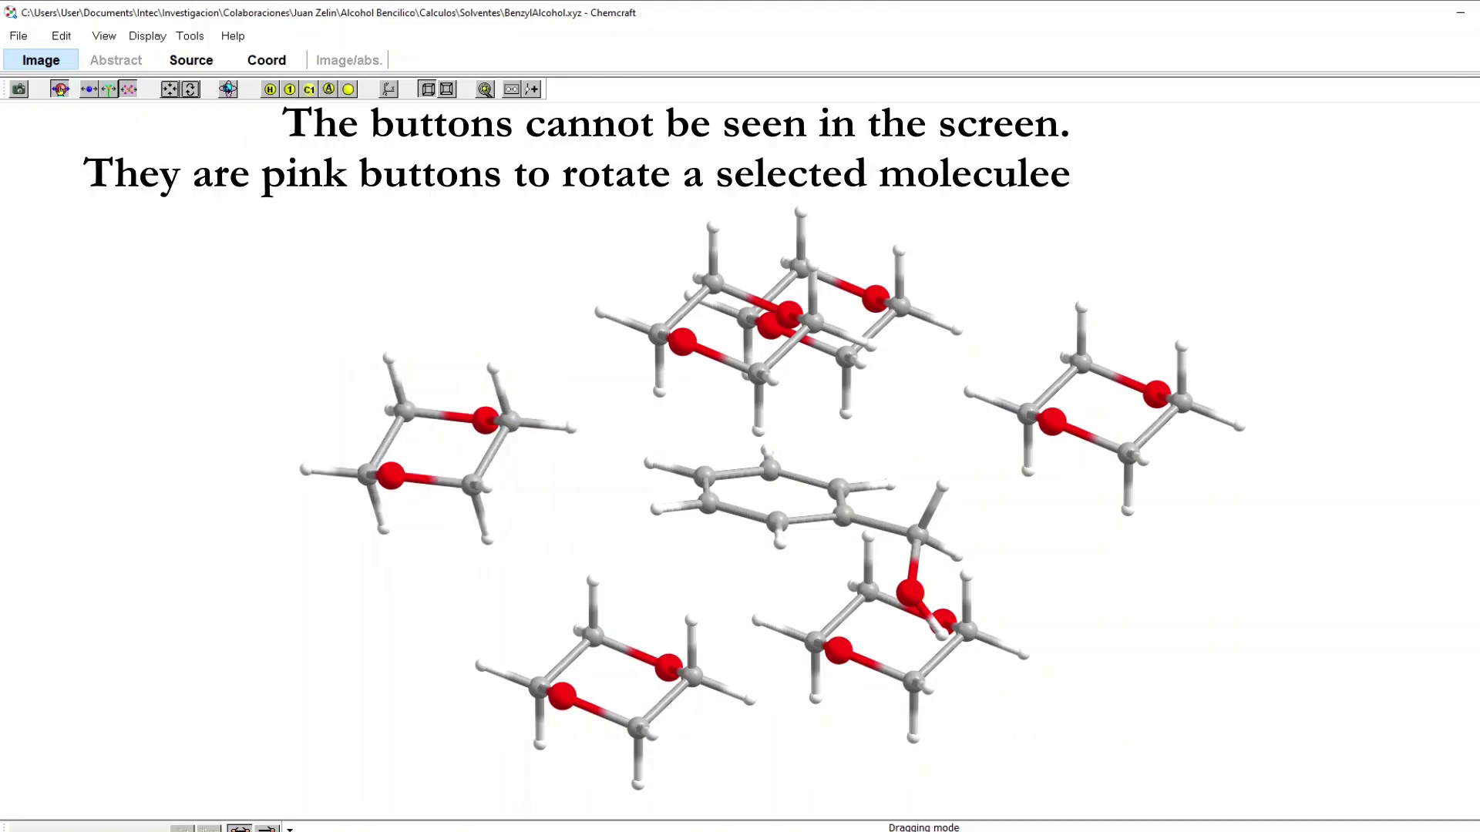
pyautogui.moveTo(595, 405)
pyautogui.mouseDown()
pyautogui.moveTo(641, 416)
pyautogui.moveTo(624, 395)
pyautogui.moveTo(523, 396)
pyautogui.moveTo(576, 391)
pyautogui.moveTo(565, 415)
pyautogui.moveTo(595, 429)
pyautogui.mouseUp()
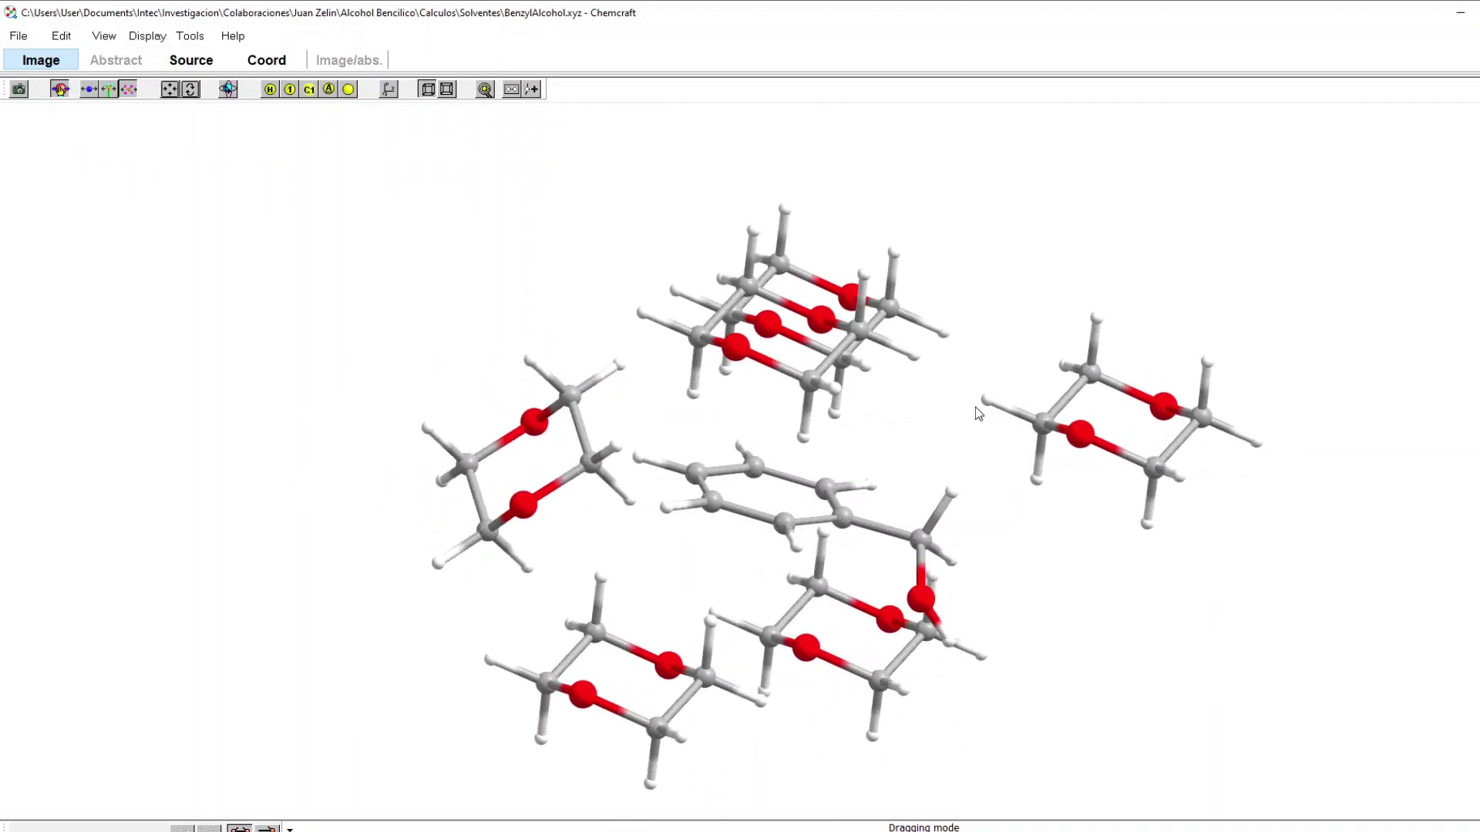
pyautogui.moveTo(974, 407); pyautogui.dragTo(824, 438)
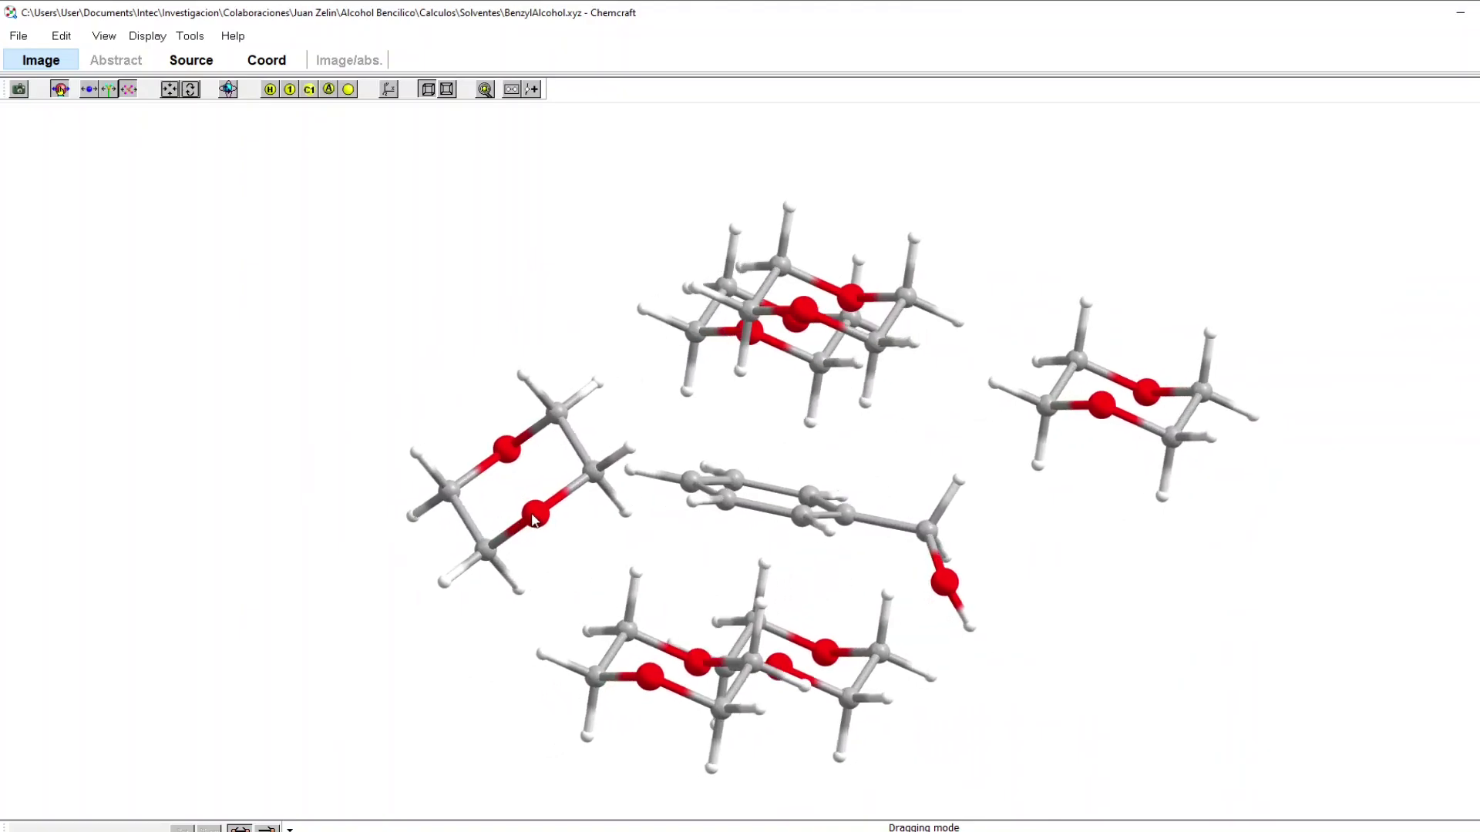
pyautogui.moveTo(530, 514); pyautogui.dragTo(499, 498)
# Reposition and reorient the dioxane molecules above the aromatic ring so they sit over the benzyl alcohol.
pyautogui.moveTo(852, 297); pyautogui.dragTo(1344, 226)
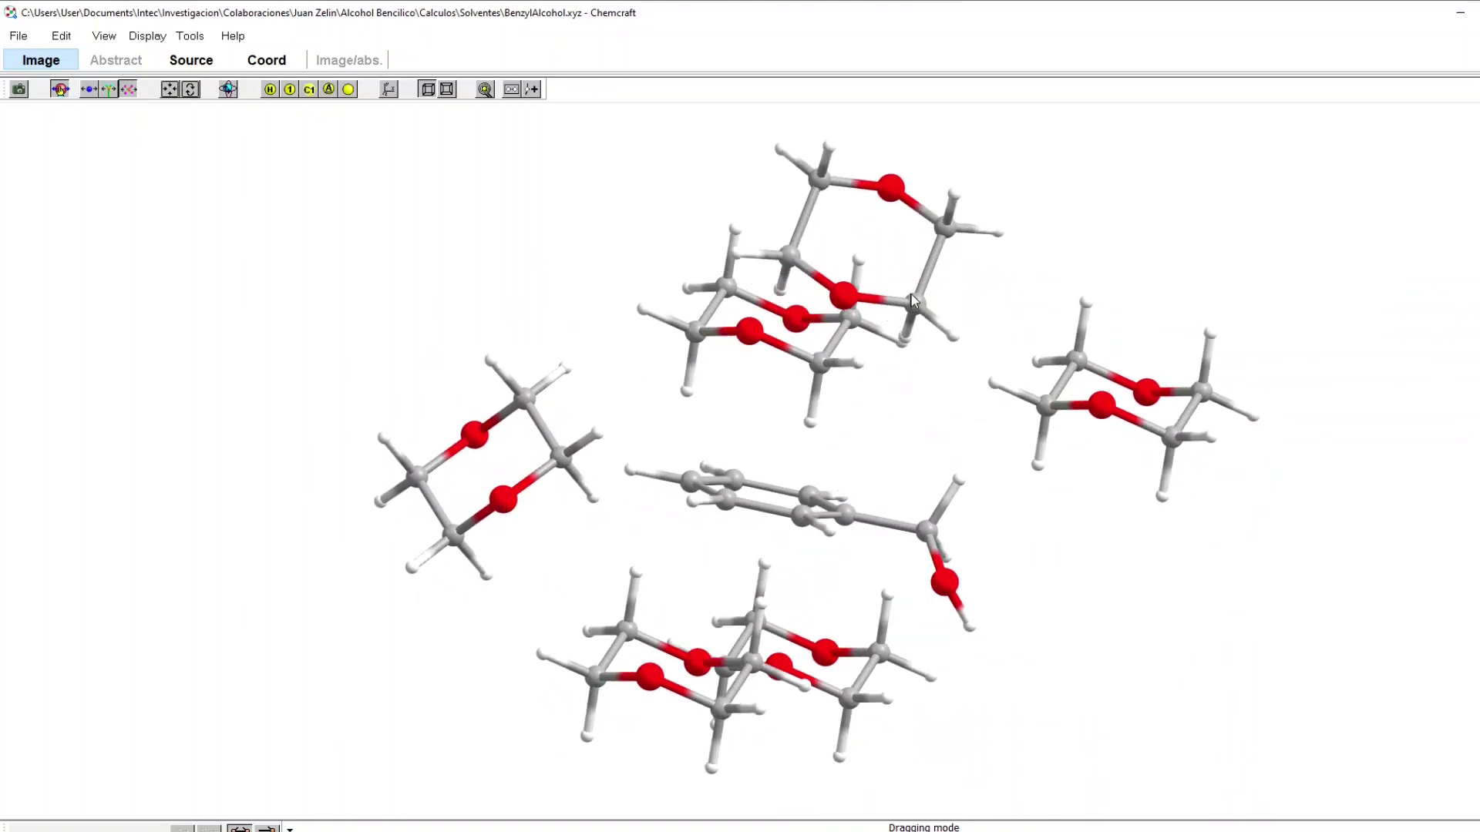
pyautogui.moveTo(911, 298); pyautogui.dragTo(902, 387)
pyautogui.moveTo(938, 452); pyautogui.dragTo(987, 477)
pyautogui.moveTo(697, 327)
pyautogui.mouseDown()
pyautogui.moveTo(634, 352)
pyautogui.moveTo(700, 312)
pyautogui.mouseUp()
pyautogui.moveTo(987, 407); pyautogui.dragTo(916, 391)
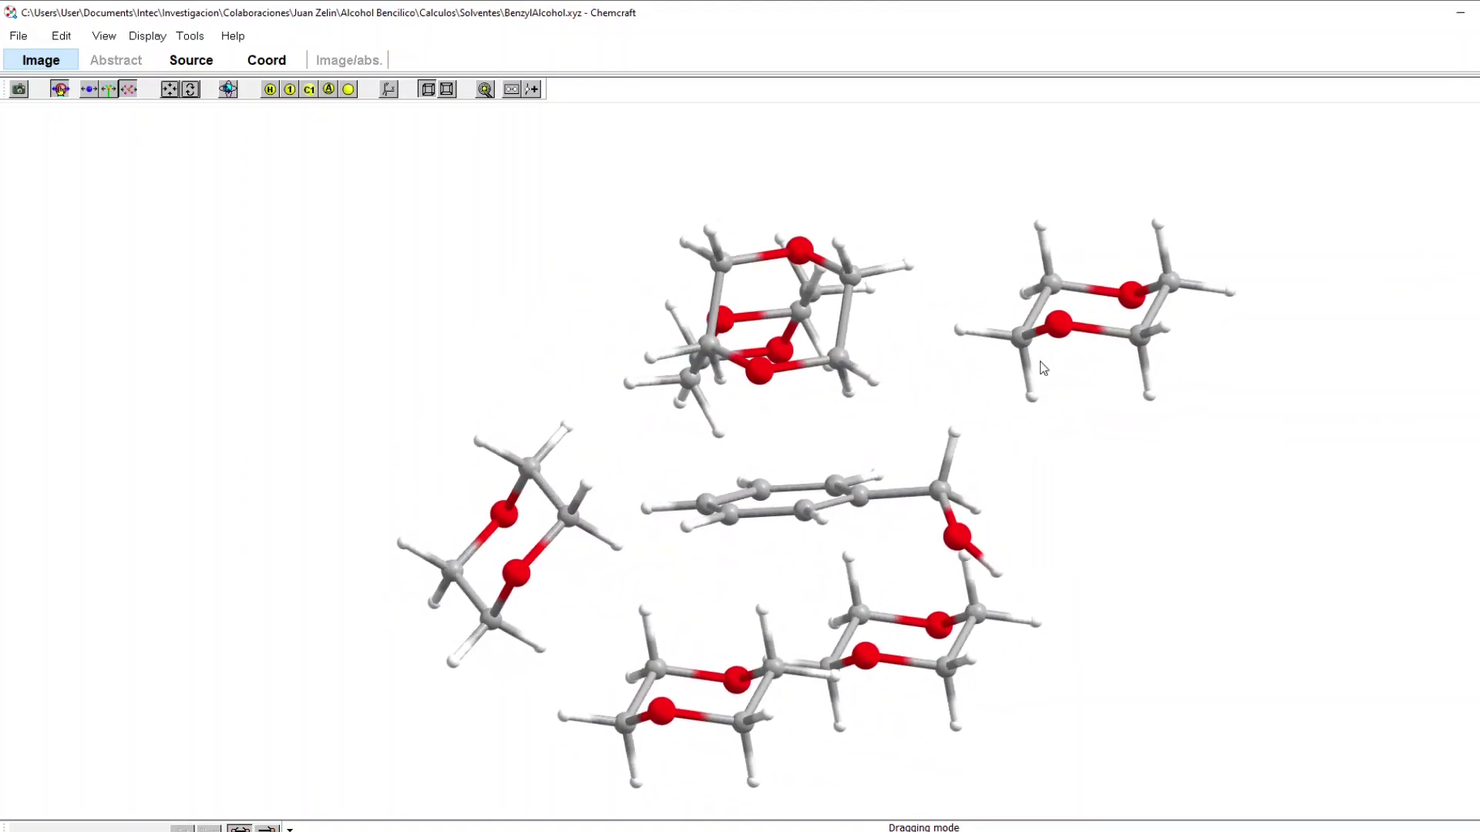
# Move the outlying upper dioxane down beside the benzyl alcohol's CH2OH end and turn it upright.
pyautogui.moveTo(1200, 317); pyautogui.dragTo(1314, 687)
pyautogui.moveTo(1267, 283); pyautogui.dragTo(1270, 297)
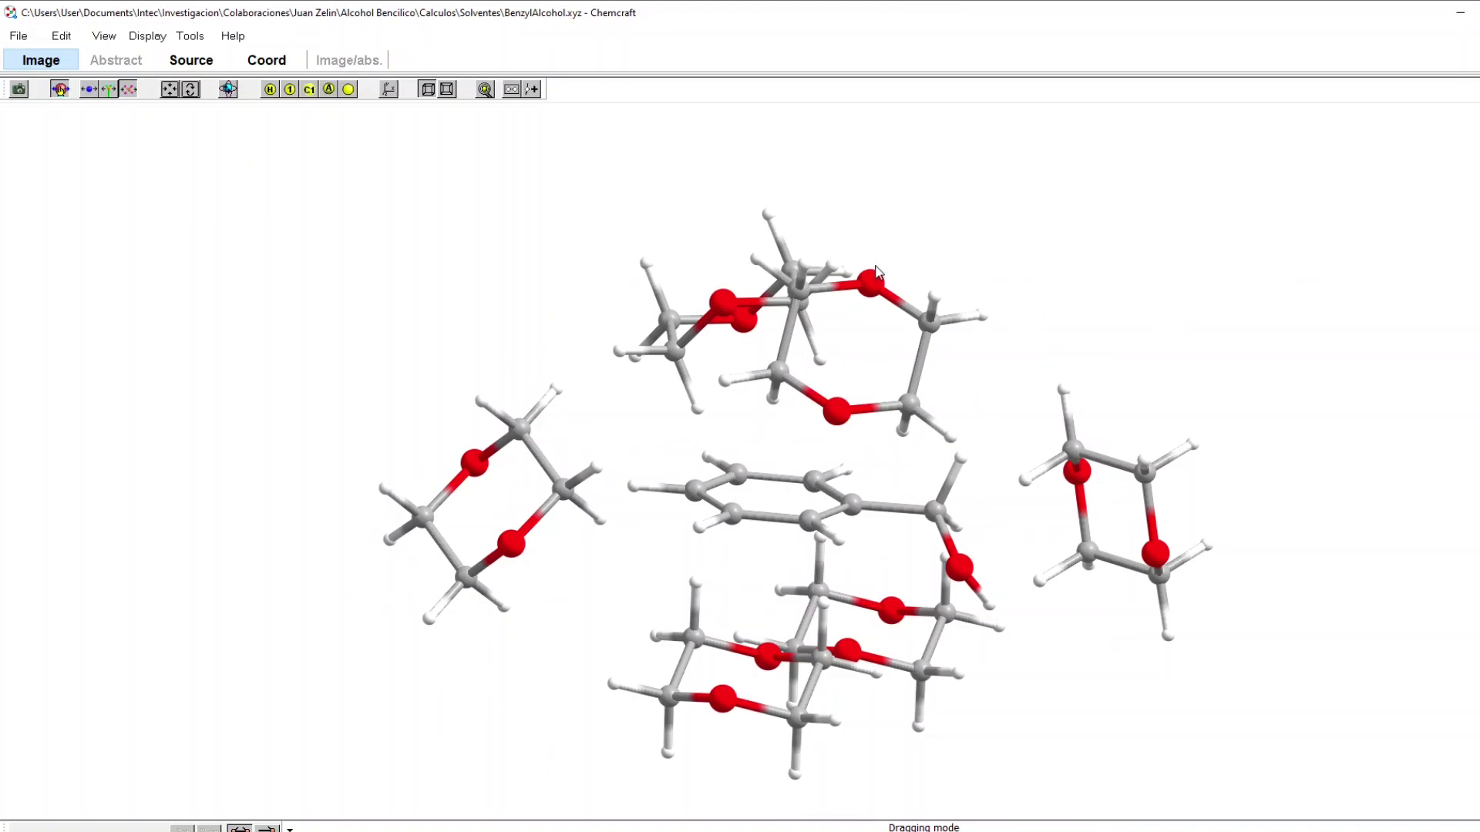
pyautogui.moveTo(875, 266); pyautogui.dragTo(877, 253)
# Show the cluster in the Big atoms style and examine the gaps between the molecules from several angles.
pyautogui.click(147, 38)
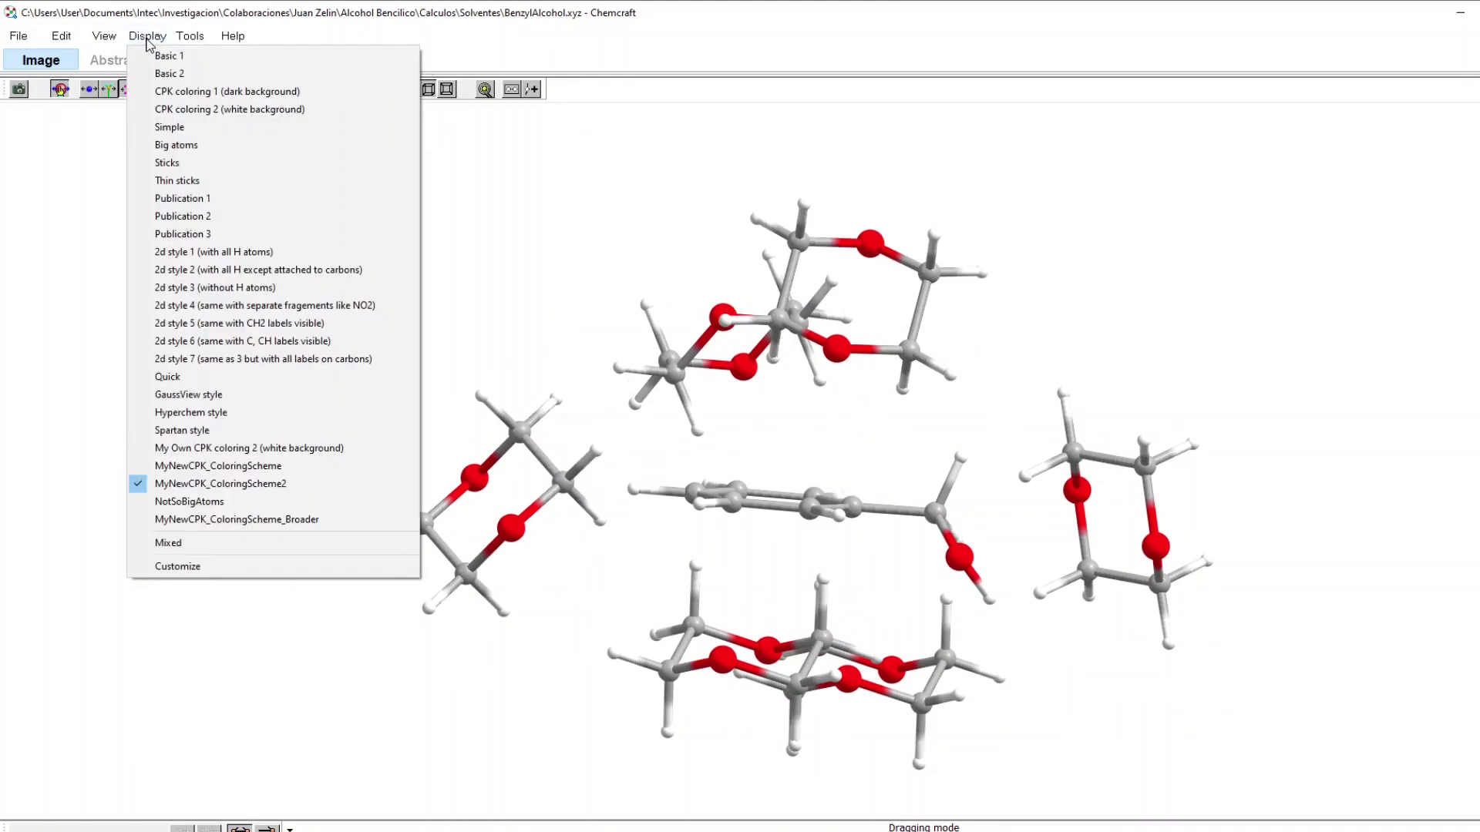
pyautogui.click(200, 145)
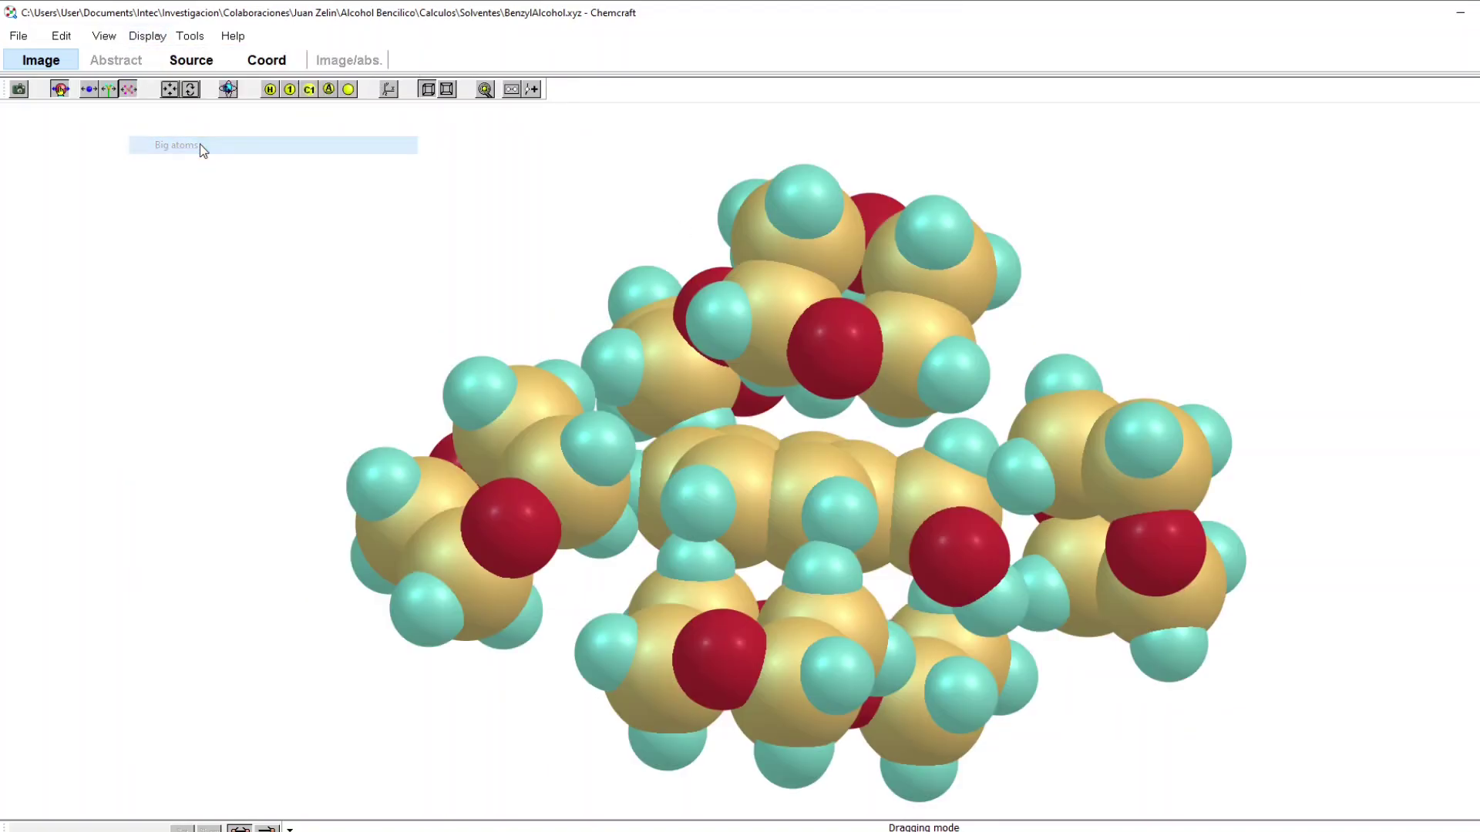
pyautogui.moveTo(1002, 400); pyautogui.dragTo(810, 400)
pyautogui.moveTo(701, 371); pyautogui.dragTo(670, 602)
pyautogui.moveTo(1111, 511)
pyautogui.mouseDown()
pyautogui.moveTo(1238, 538)
pyautogui.moveTo(1176, 521)
pyautogui.moveTo(1248, 521)
pyautogui.moveTo(1118, 501)
pyautogui.mouseUp()
# Return the display to the MyNewCPK_ColoringScheme2 style.
pyautogui.click(144, 37)
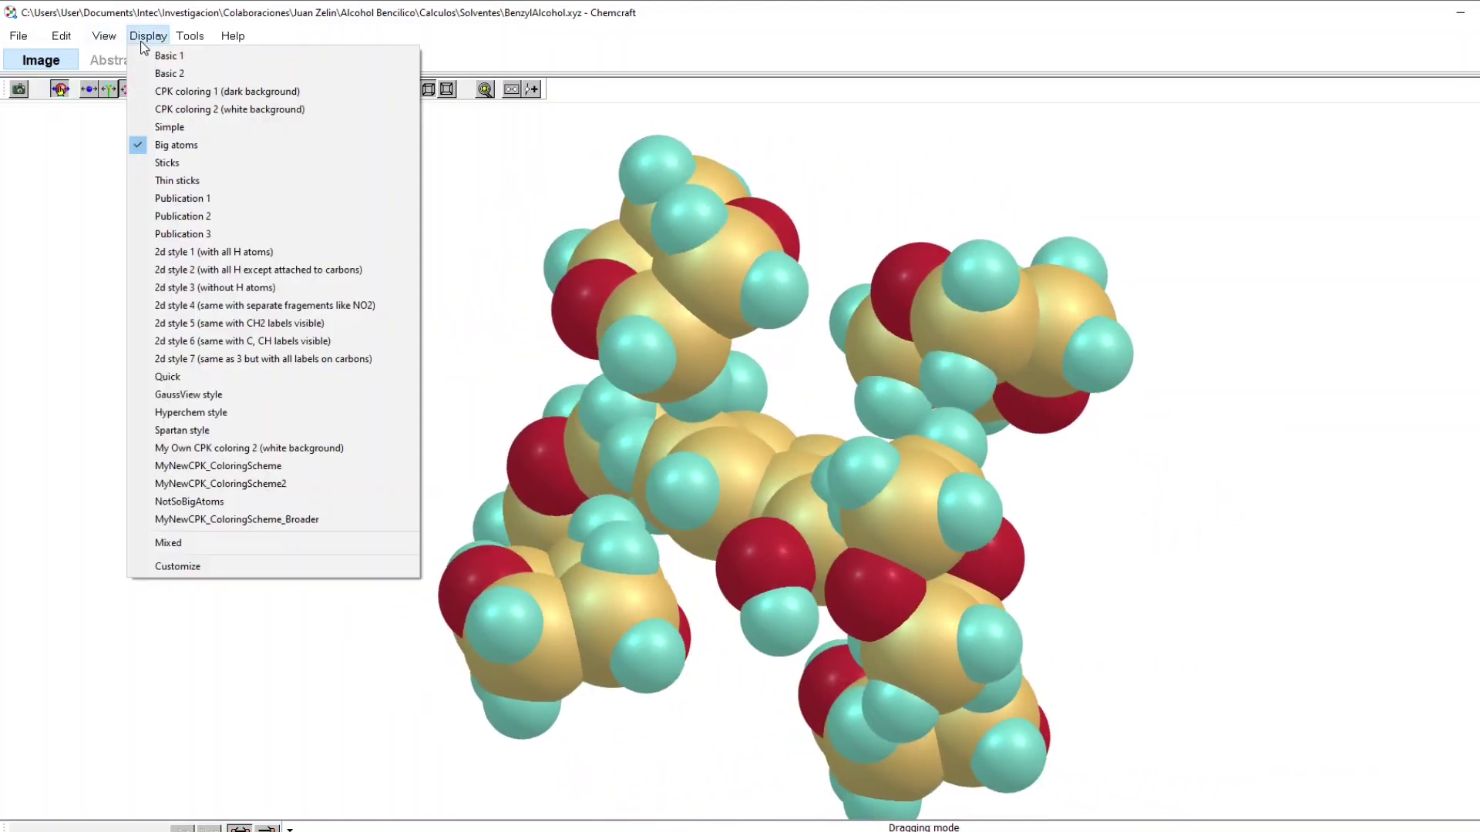
pyautogui.click(290, 484)
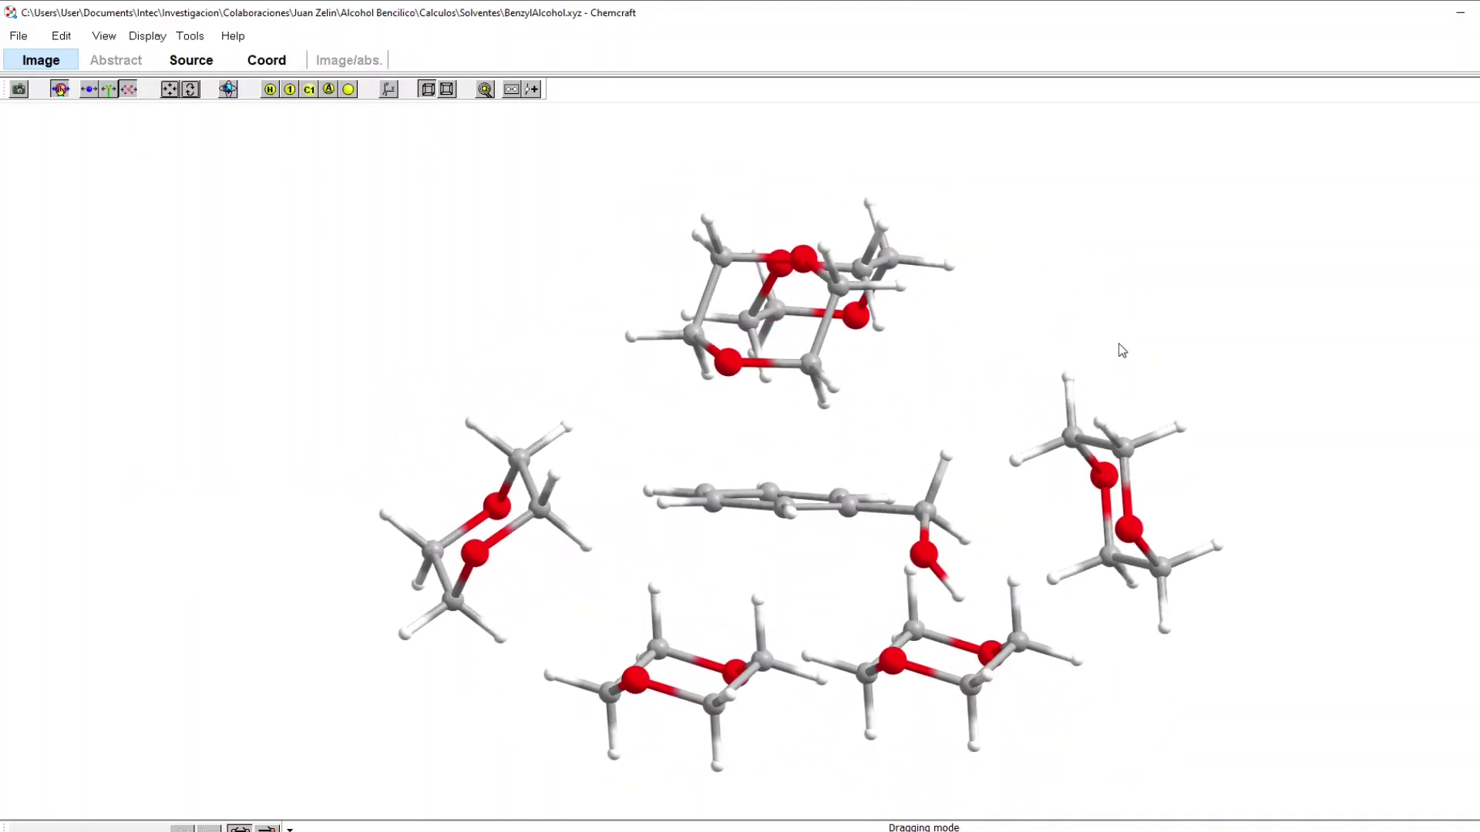
pyautogui.moveTo(1117, 344); pyautogui.dragTo(1179, 316)
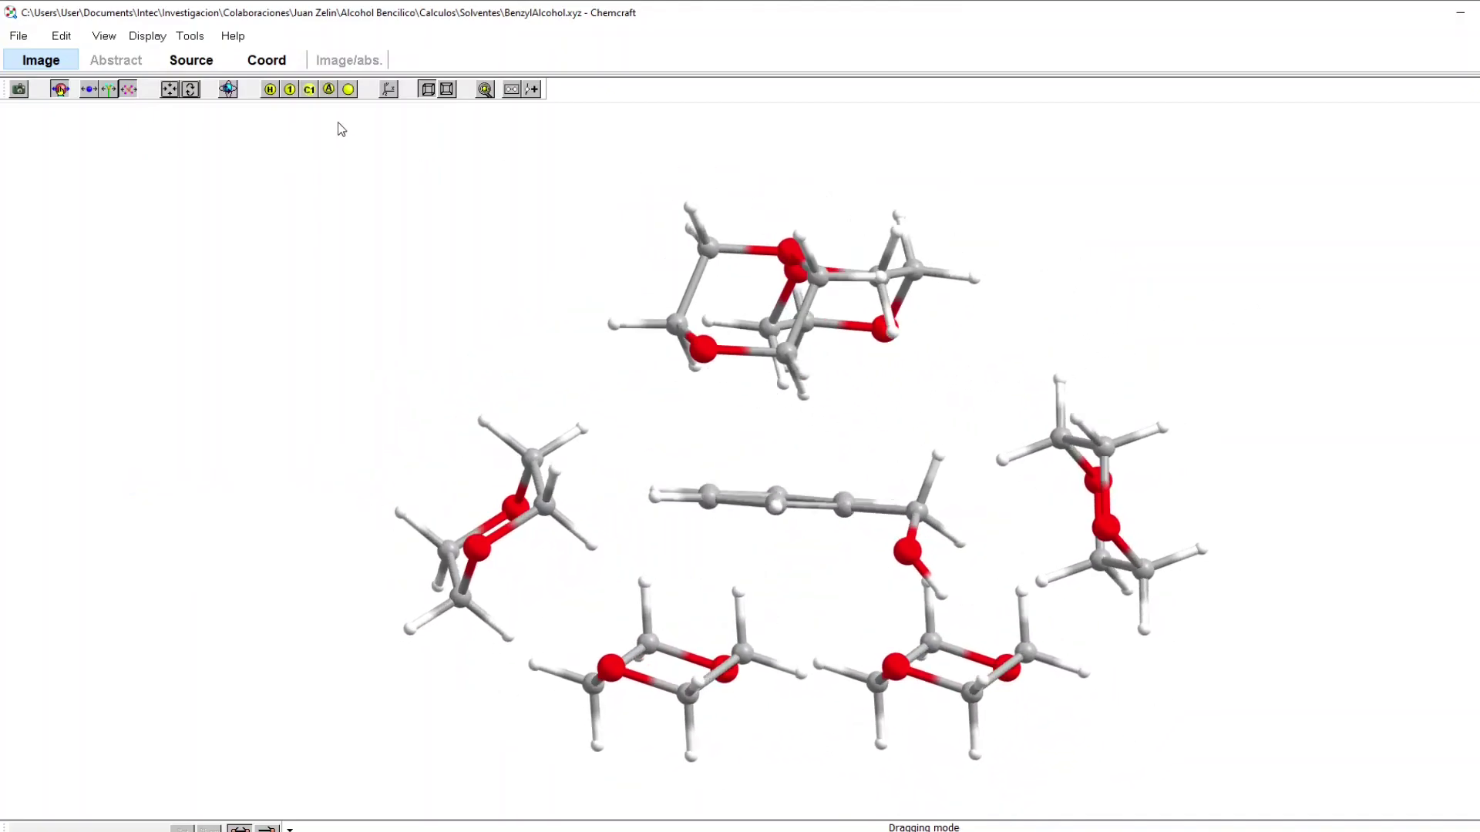
# Show the cluster's atomic coordinates in the standard format with 12-digit values and copy the entire list.
pyautogui.click(267, 60)
pyautogui.scroll(-15, 452, 291)
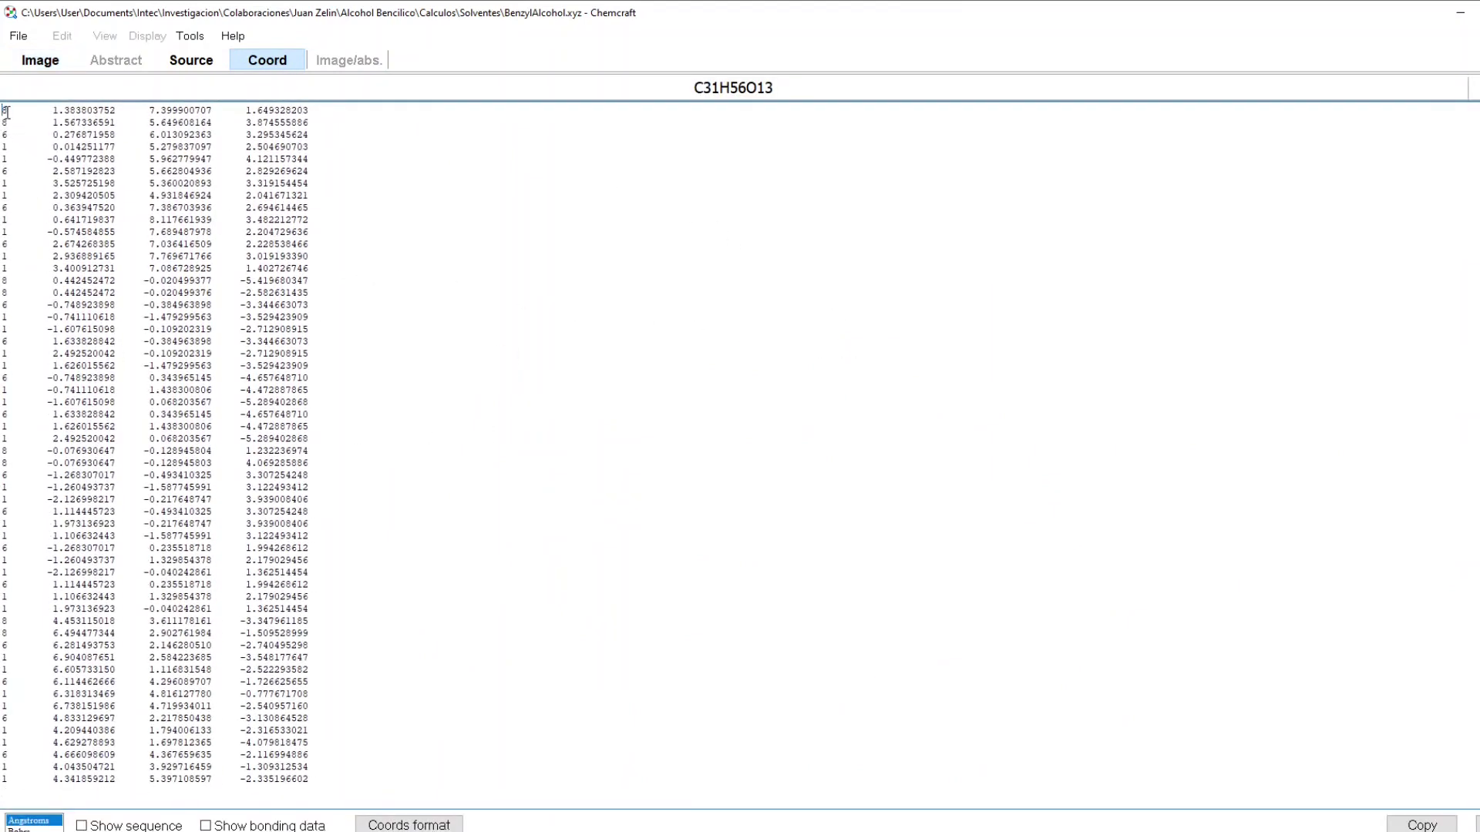
pyautogui.click(408, 825)
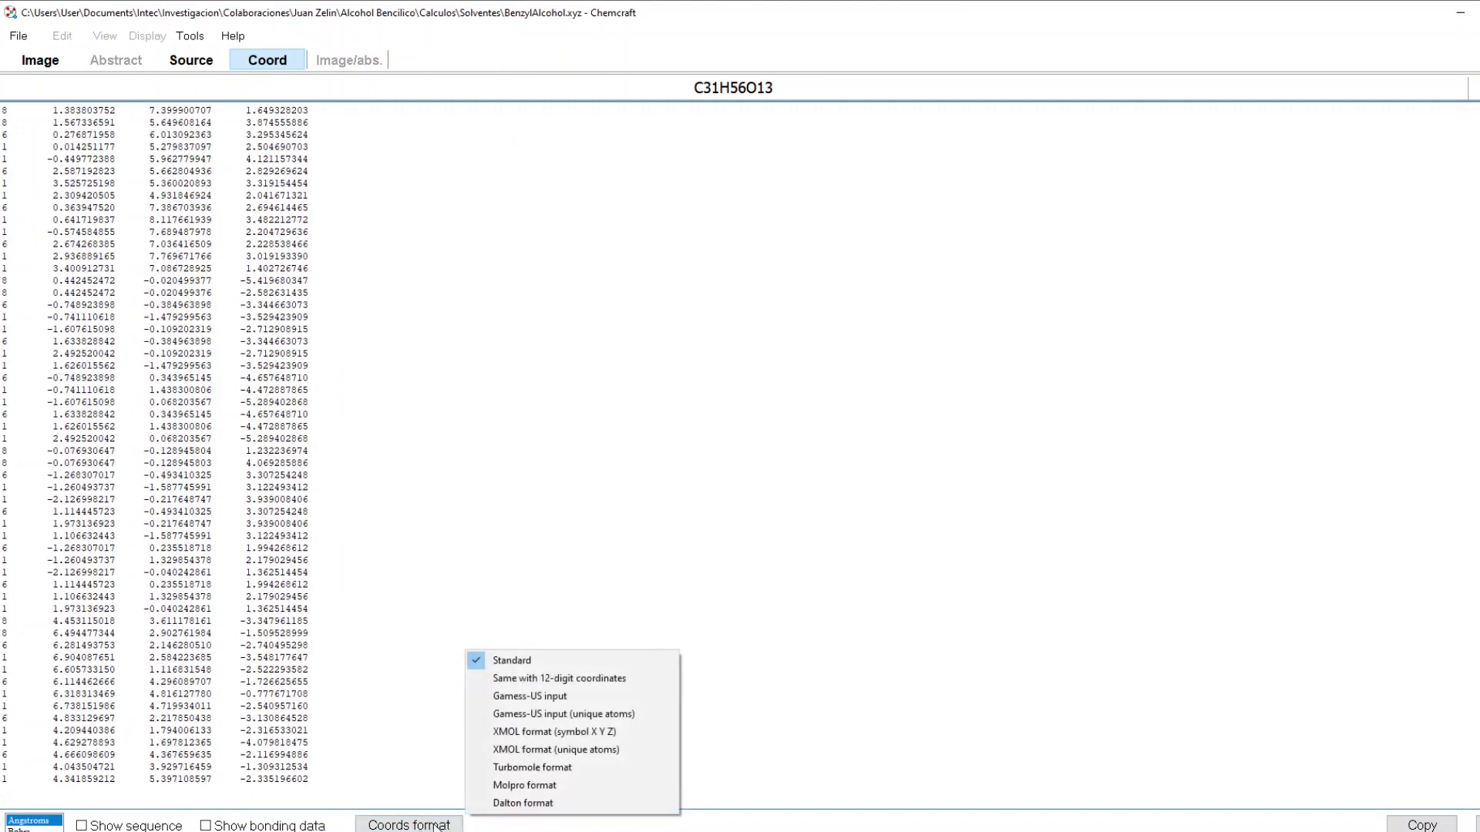
pyautogui.click(584, 678)
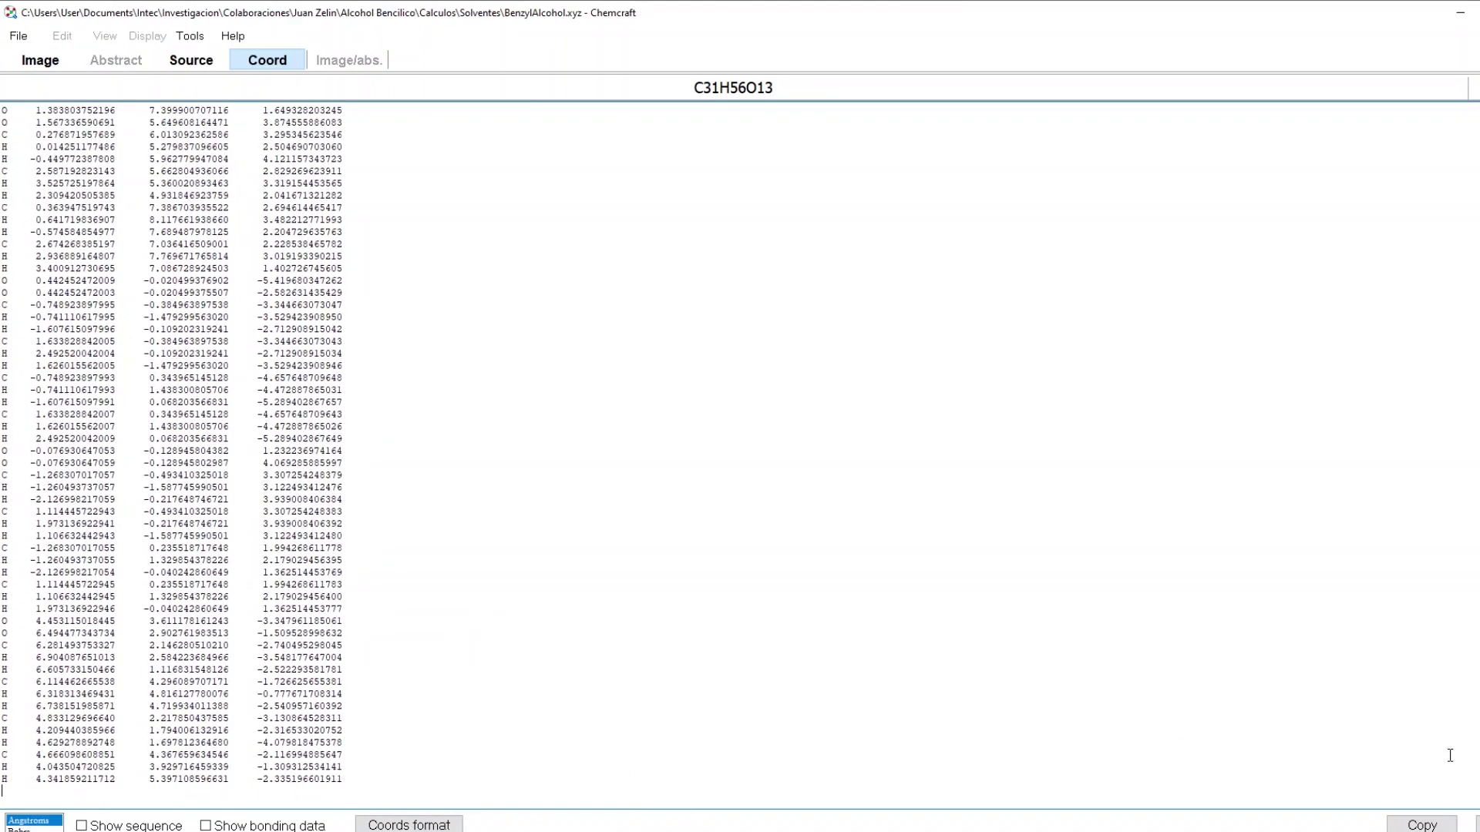
pyautogui.hotkey('ctrl', 'a')
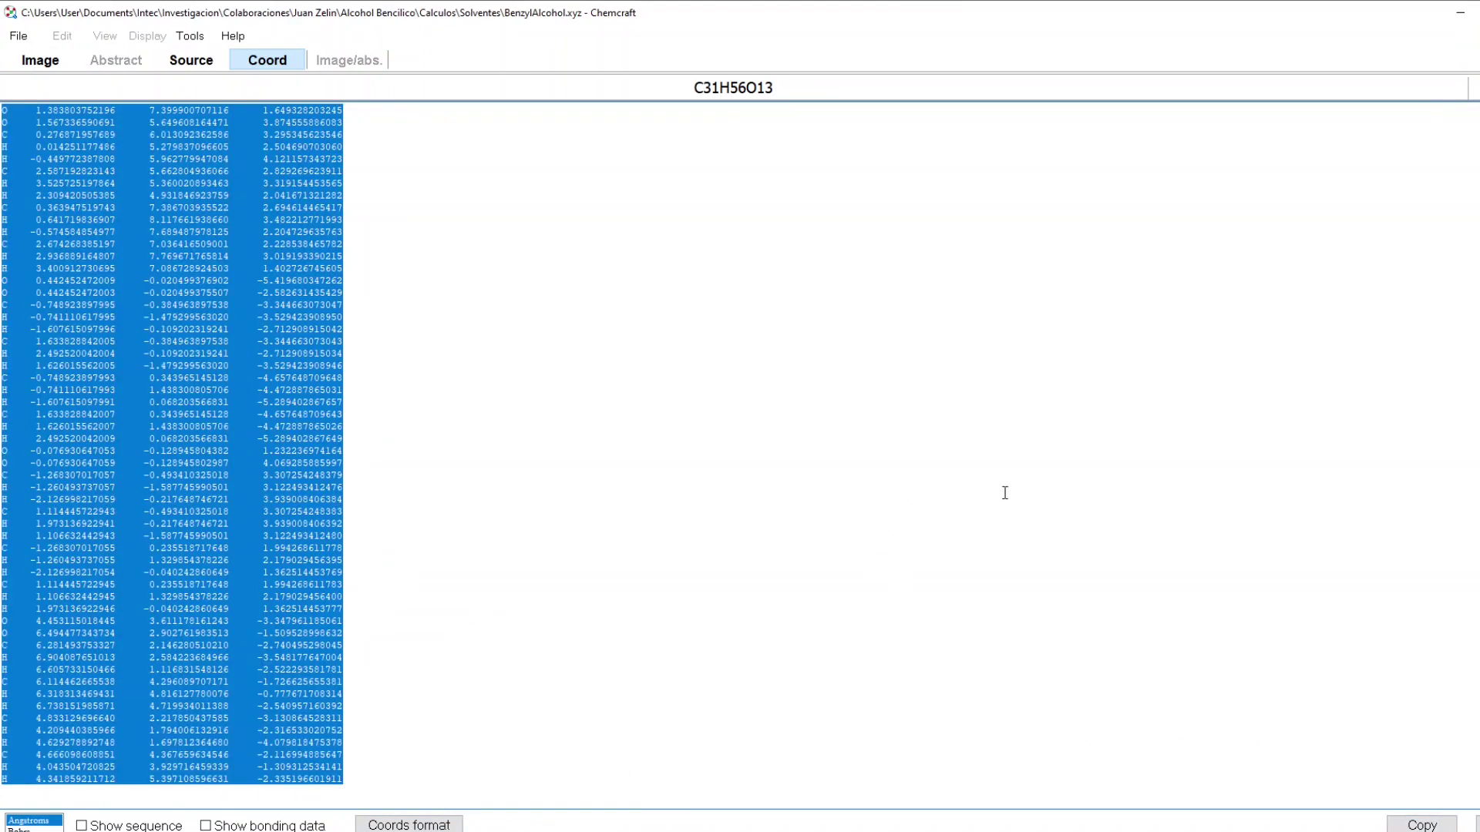
pyautogui.scroll(15, 1005, 492)
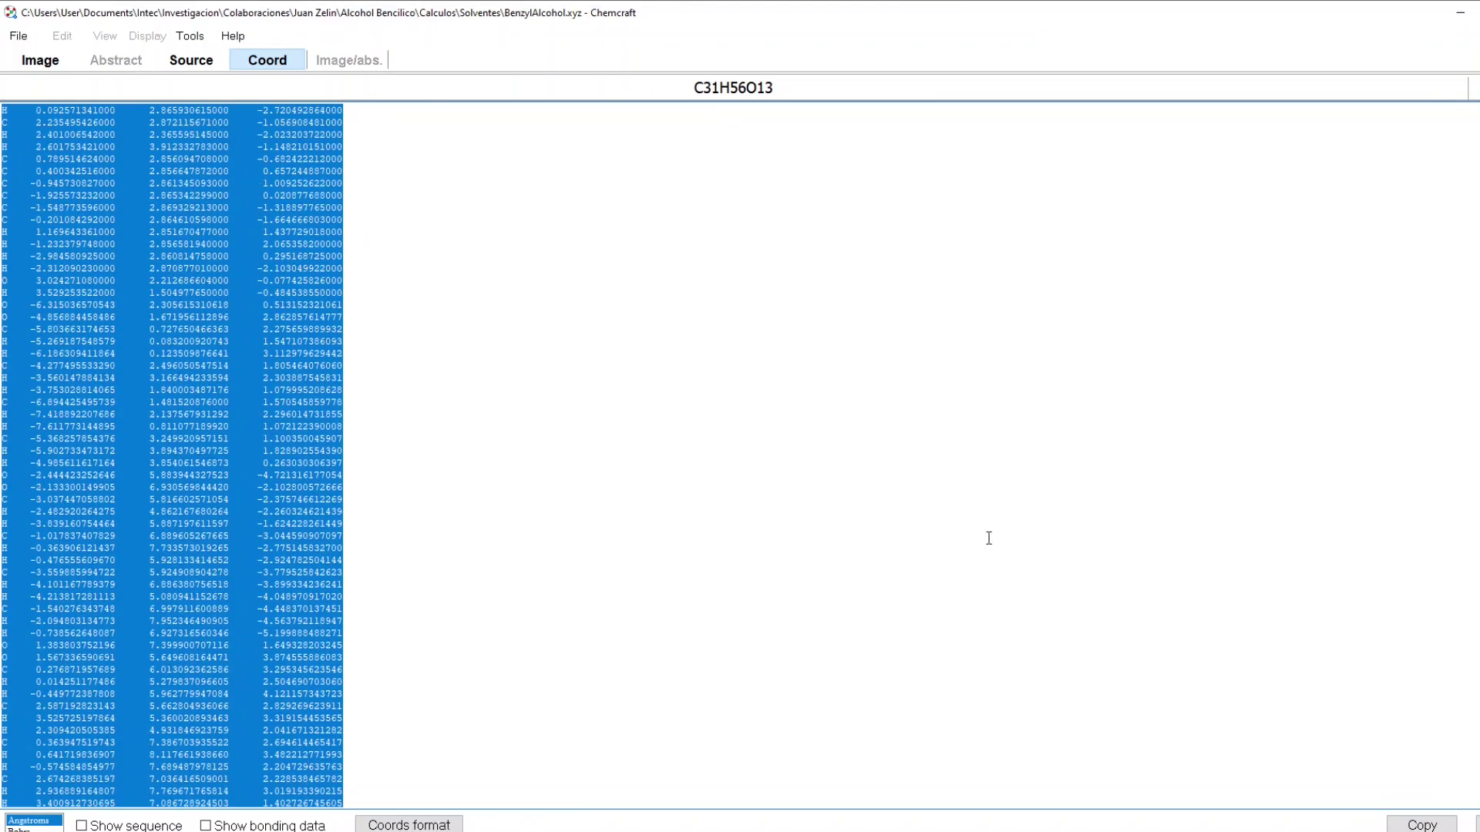
# Switch to Notepad++ and replace the atom coordinates under "* xyz 0 1" in BA_dio_2_B973c_opt_aba.inp with the copied ones.
pyautogui.hotkey('alt', 'Tab')
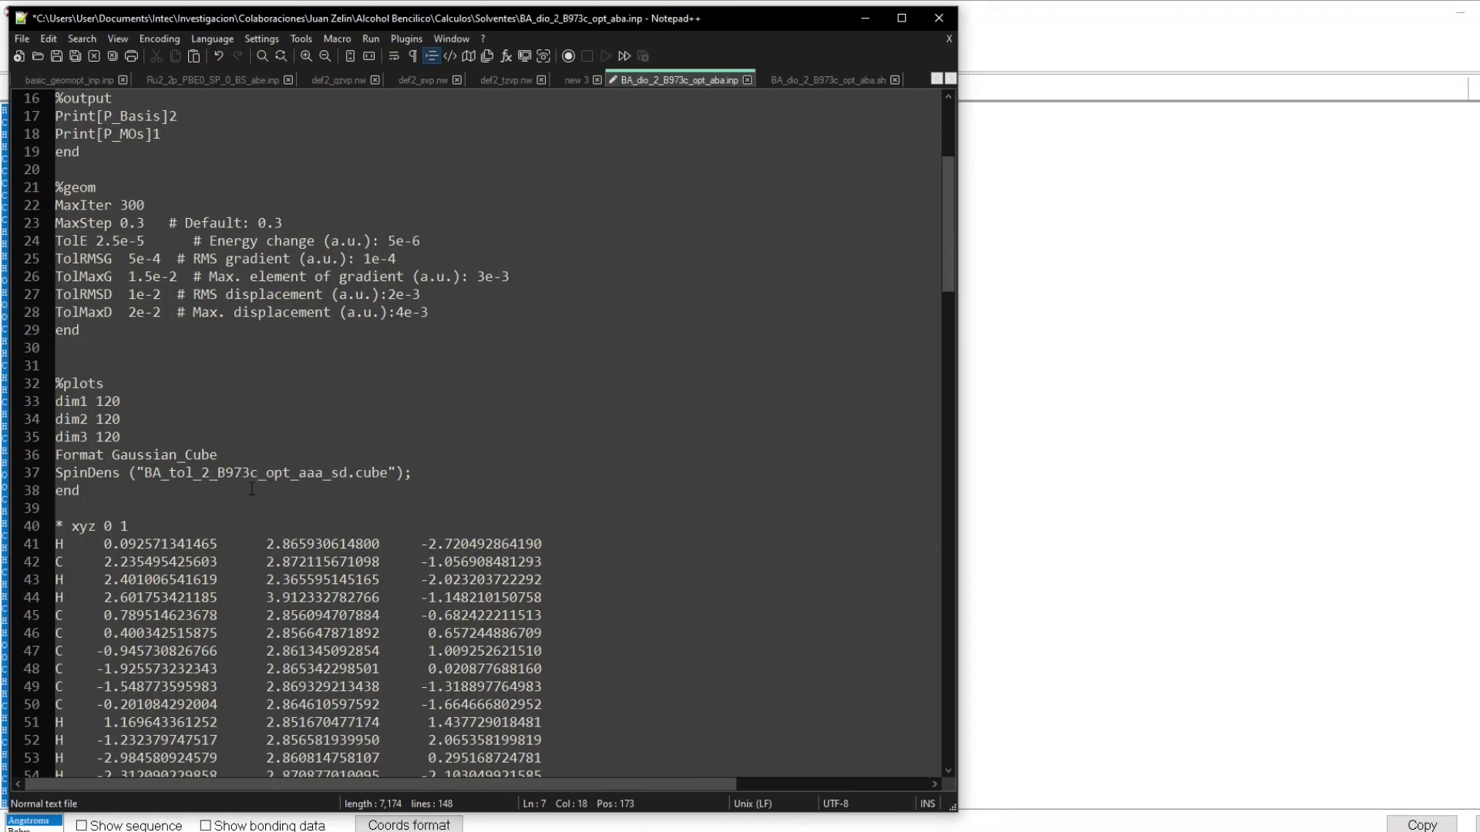
pyautogui.moveTo(59, 543); pyautogui.dragTo(588, 711)
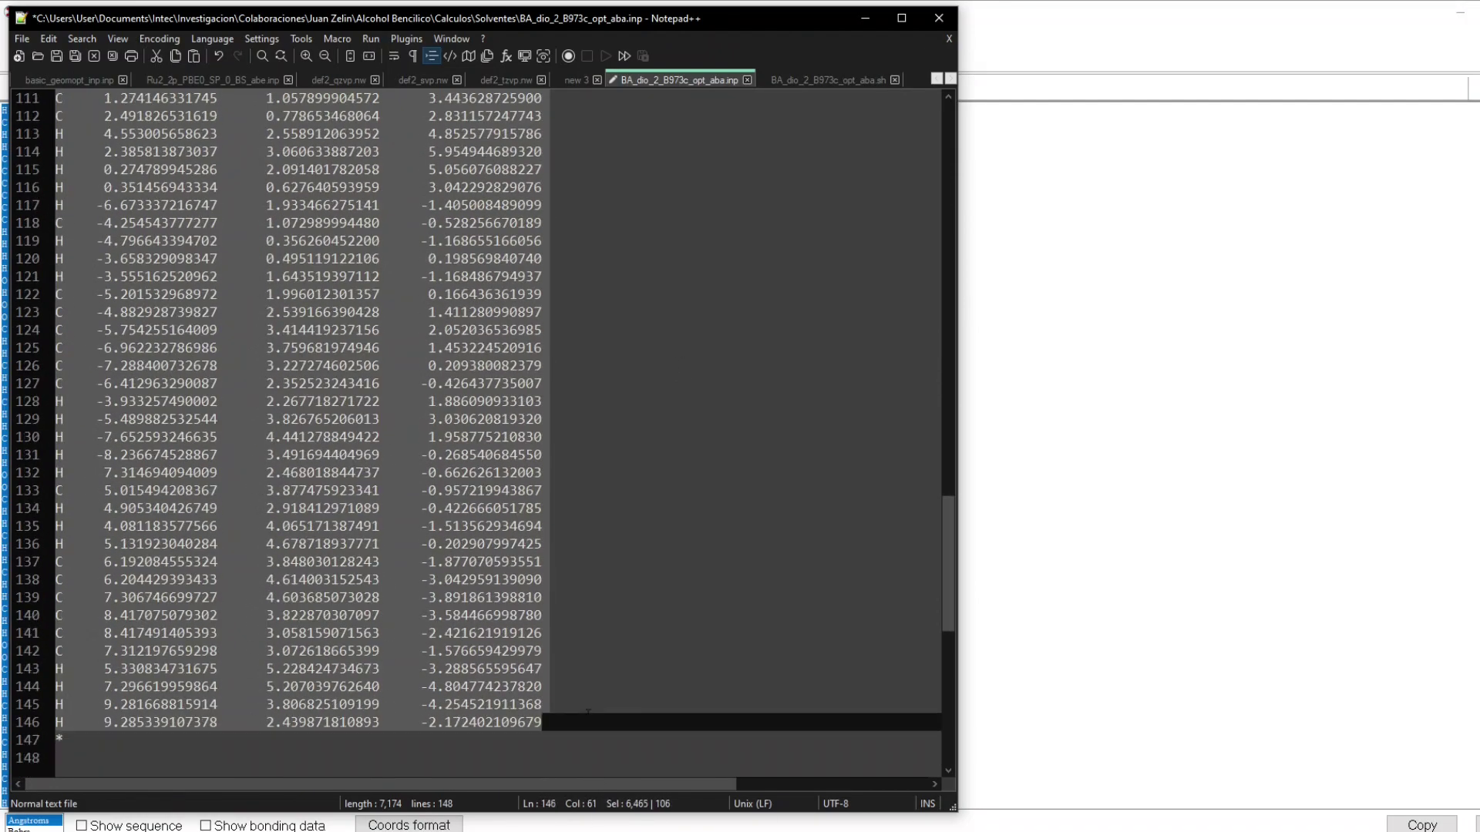
pyautogui.press('Delete')
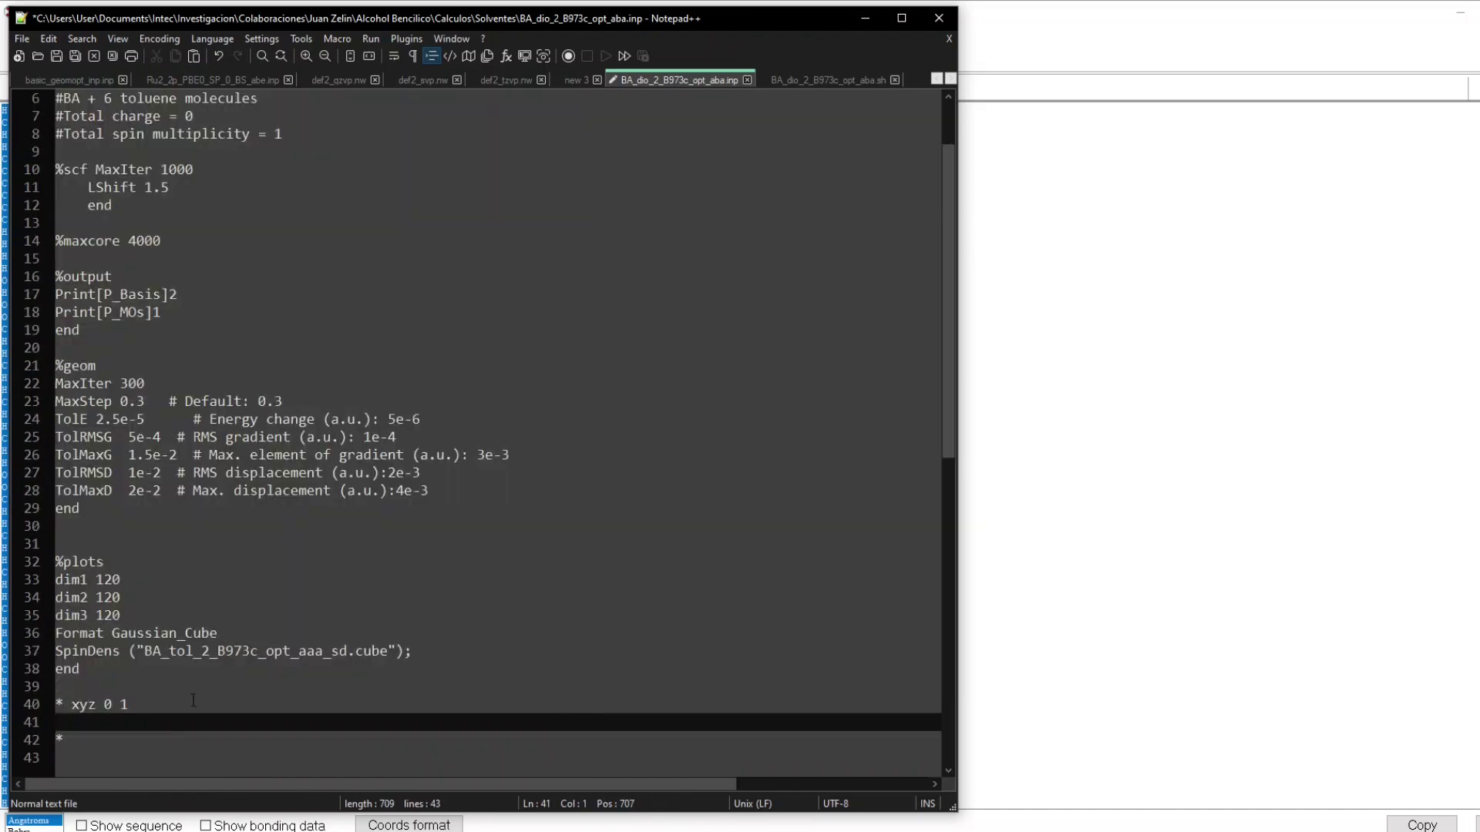
pyautogui.hotkey('ctrl', 'v')
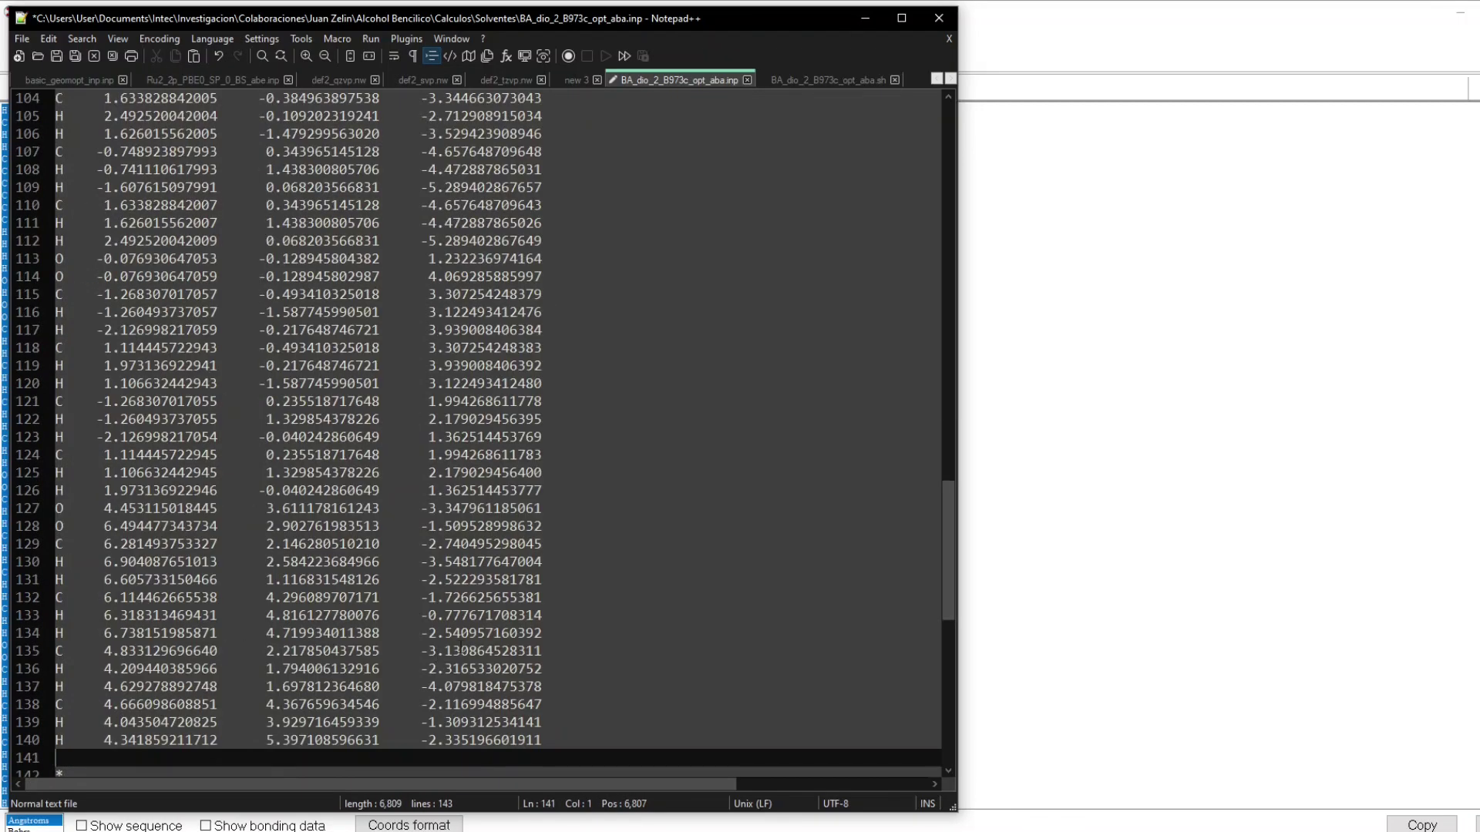
# Remove the blank line after the last atom coordinate in the input file, check the file and save it.
pyautogui.press('BackSpace')
pyautogui.scroll(20, 856, 416)
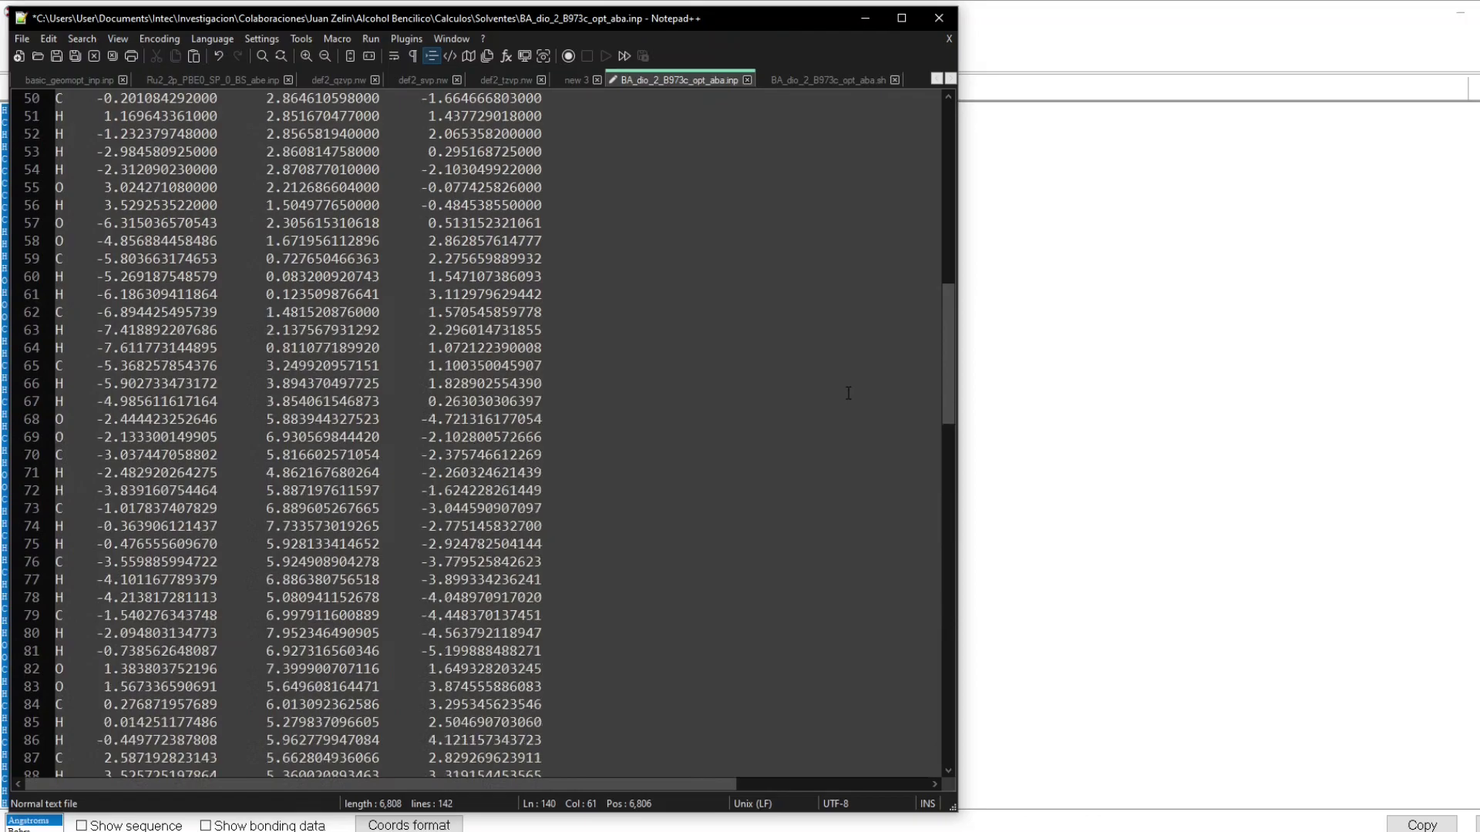
pyautogui.scroll(8, 840, 385)
pyautogui.scroll(-4, 817, 370)
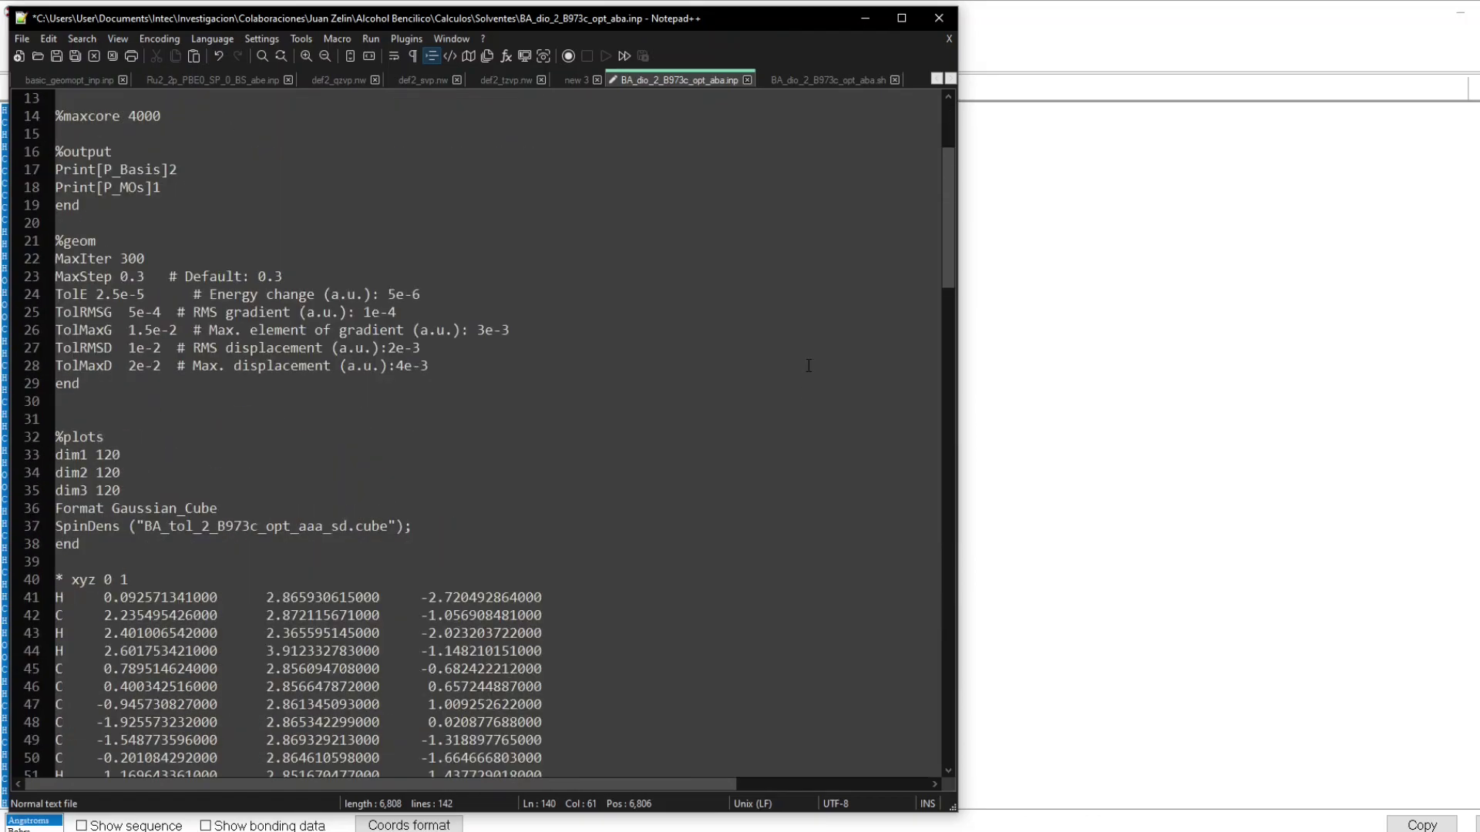
pyautogui.scroll(4, 808, 365)
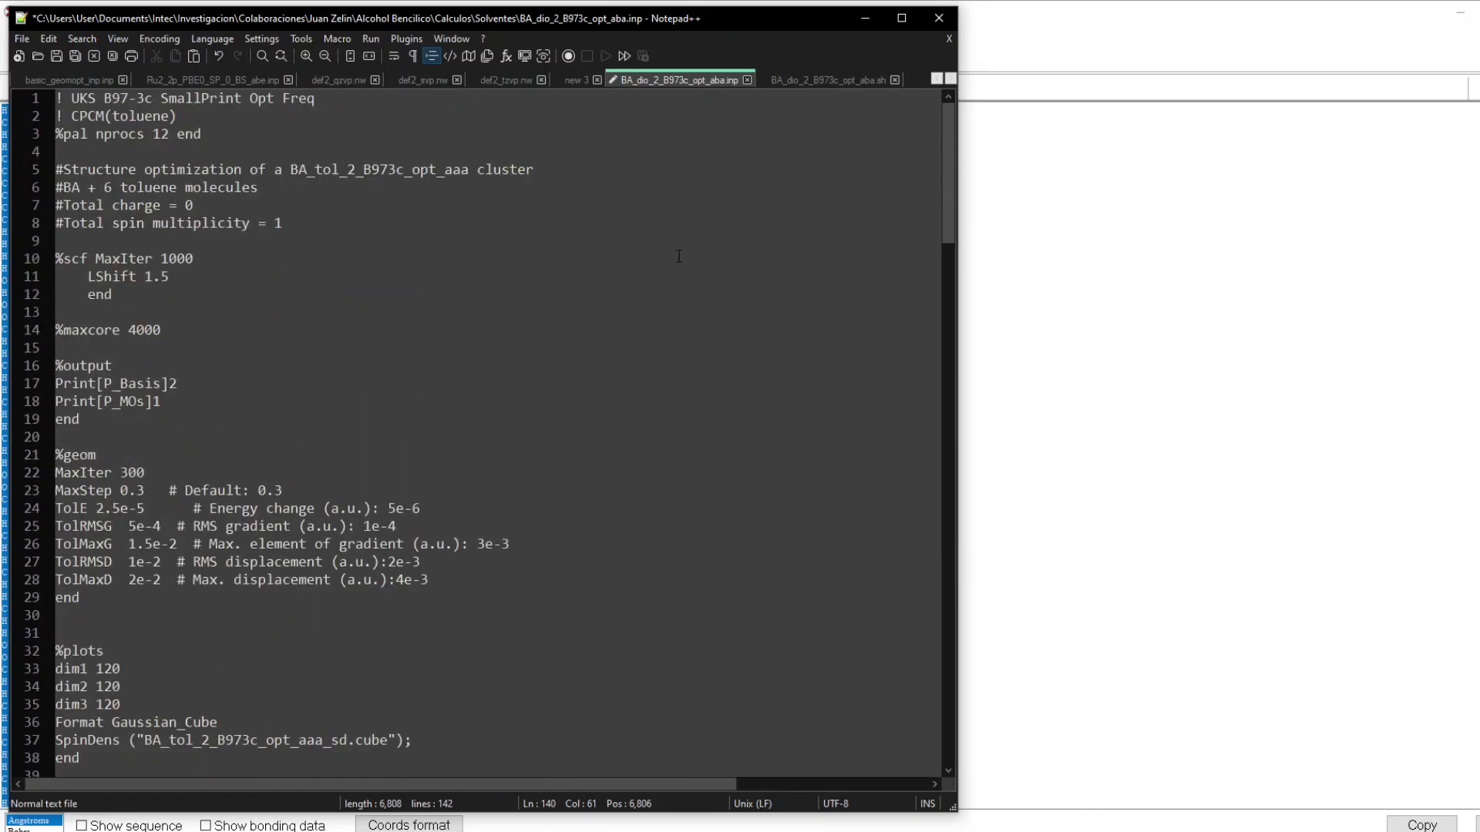
pyautogui.hotkey('ctrl', 's')
# Delete the %geom and %plots blocks so that "* xyz 0 1" comes right after the %output block.
pyautogui.moveTo(431, 759); pyautogui.dragTo(174, 458)
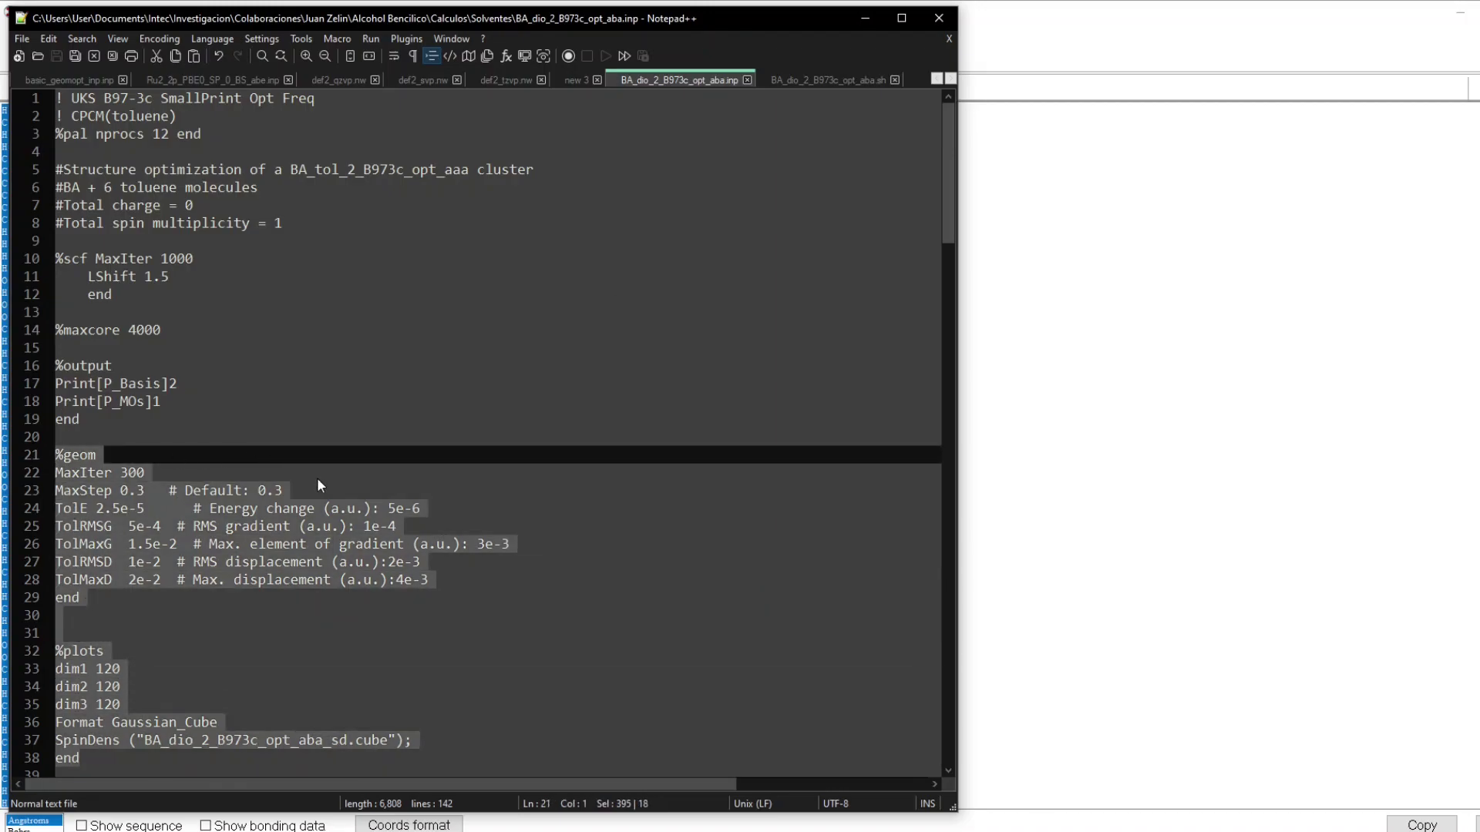
pyautogui.press('Delete')
pyautogui.press('BackSpace')
pyautogui.press('BackSpace')
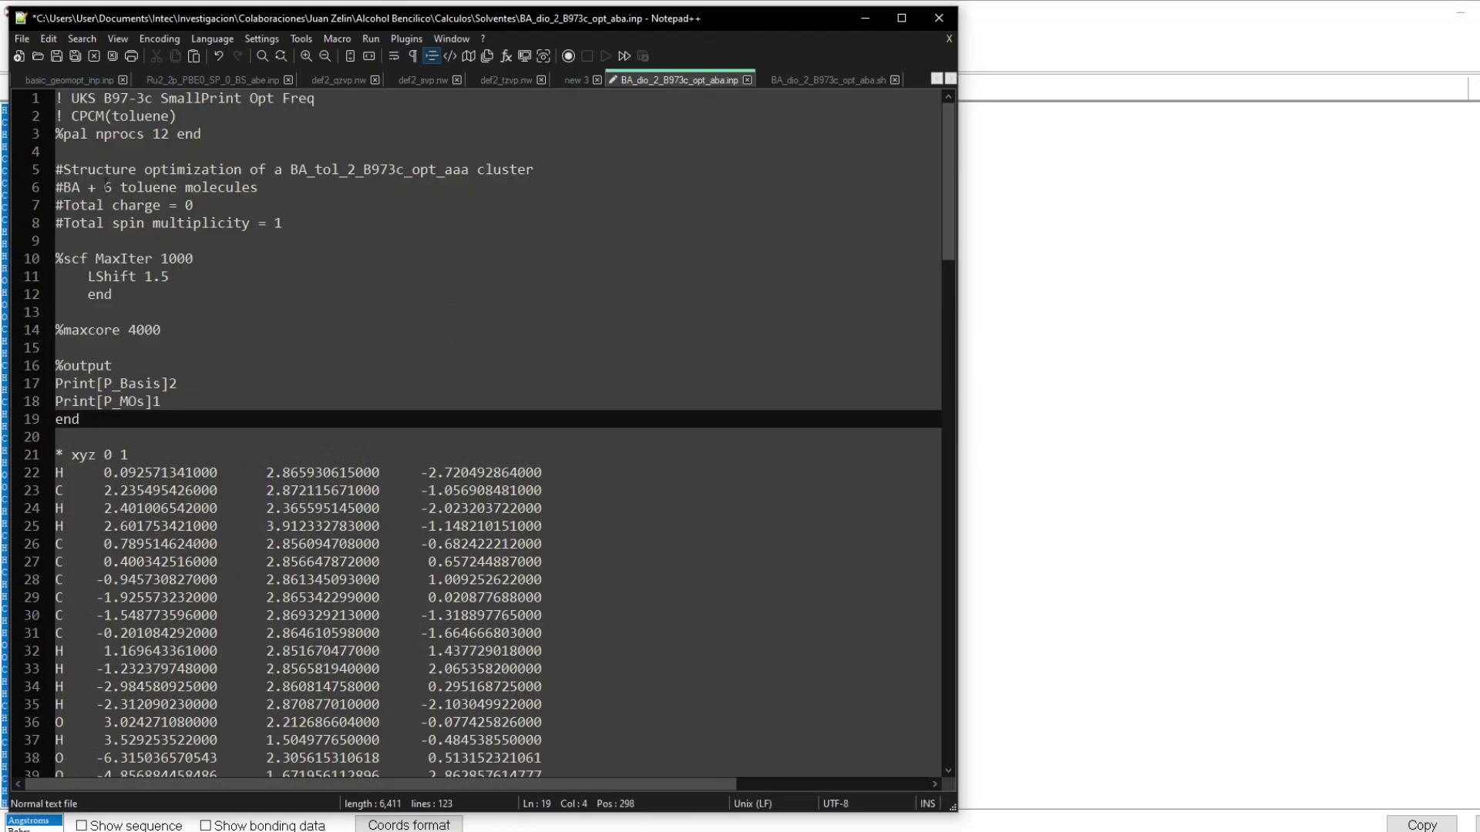
# Update the header comments to name the BA_dio_2_B973c_opt_aba cluster and "BA + 6 dioxane molecules".
pyautogui.moveTo(120, 187); pyautogui.dragTo(175, 186)
pyautogui.write('dio')
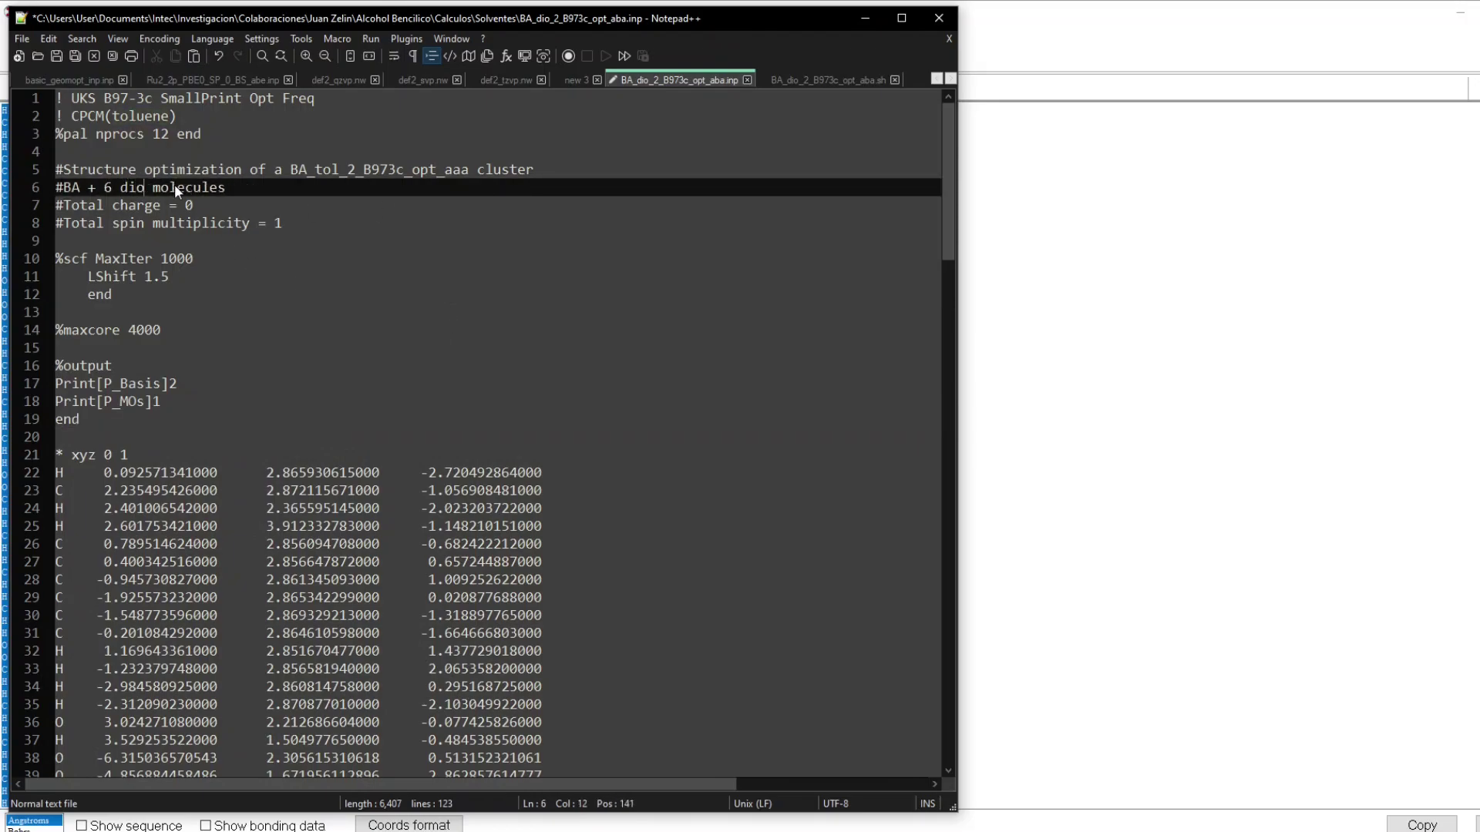
pyautogui.write('xane')
pyautogui.moveTo(291, 170); pyautogui.dragTo(469, 171)
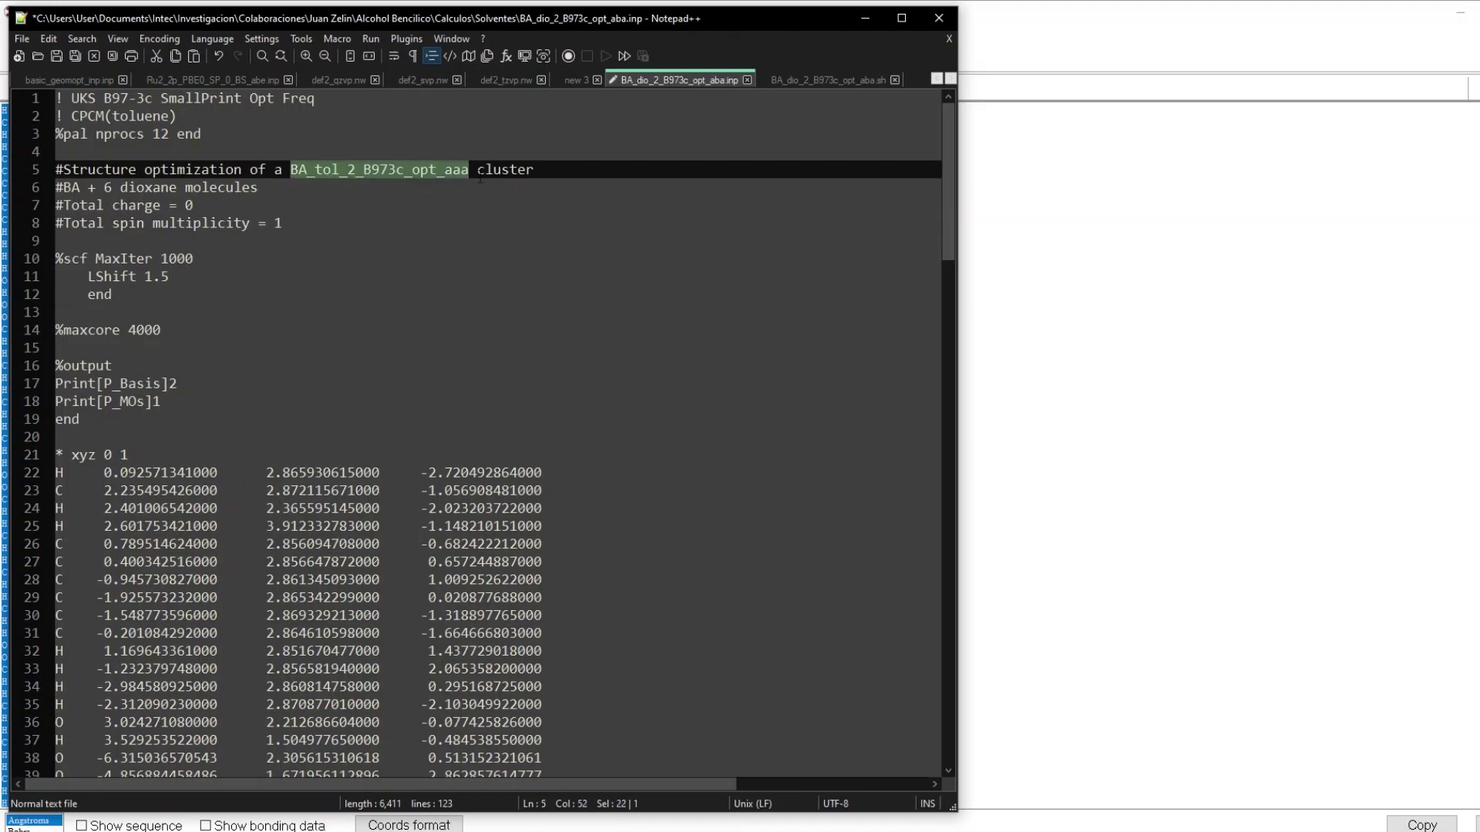
pyautogui.write('BA_dio_2_B973c_opt_aba')
pyautogui.click(516, 215)
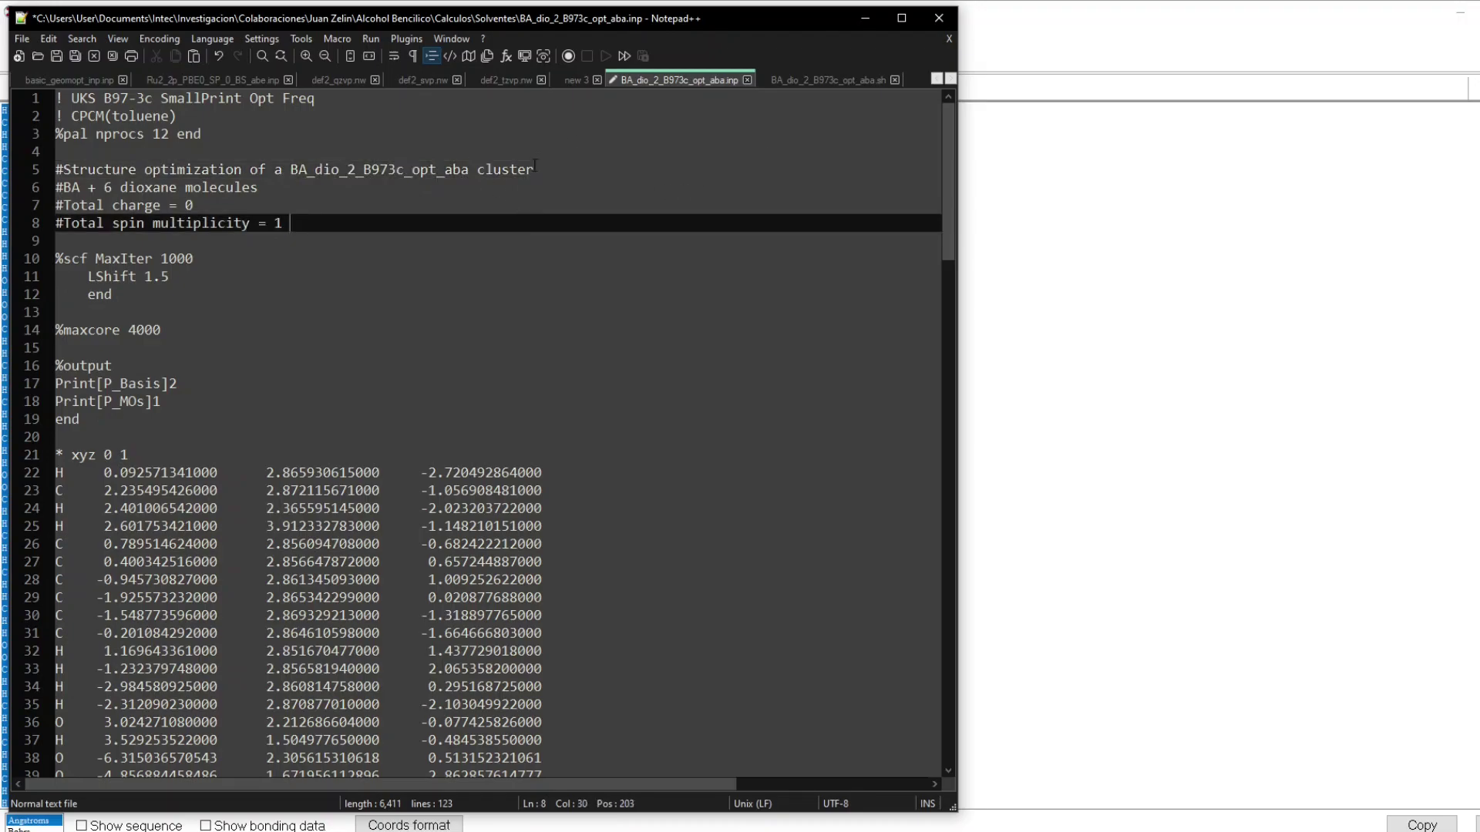
pyautogui.moveTo(445, 170); pyautogui.dragTo(468, 169)
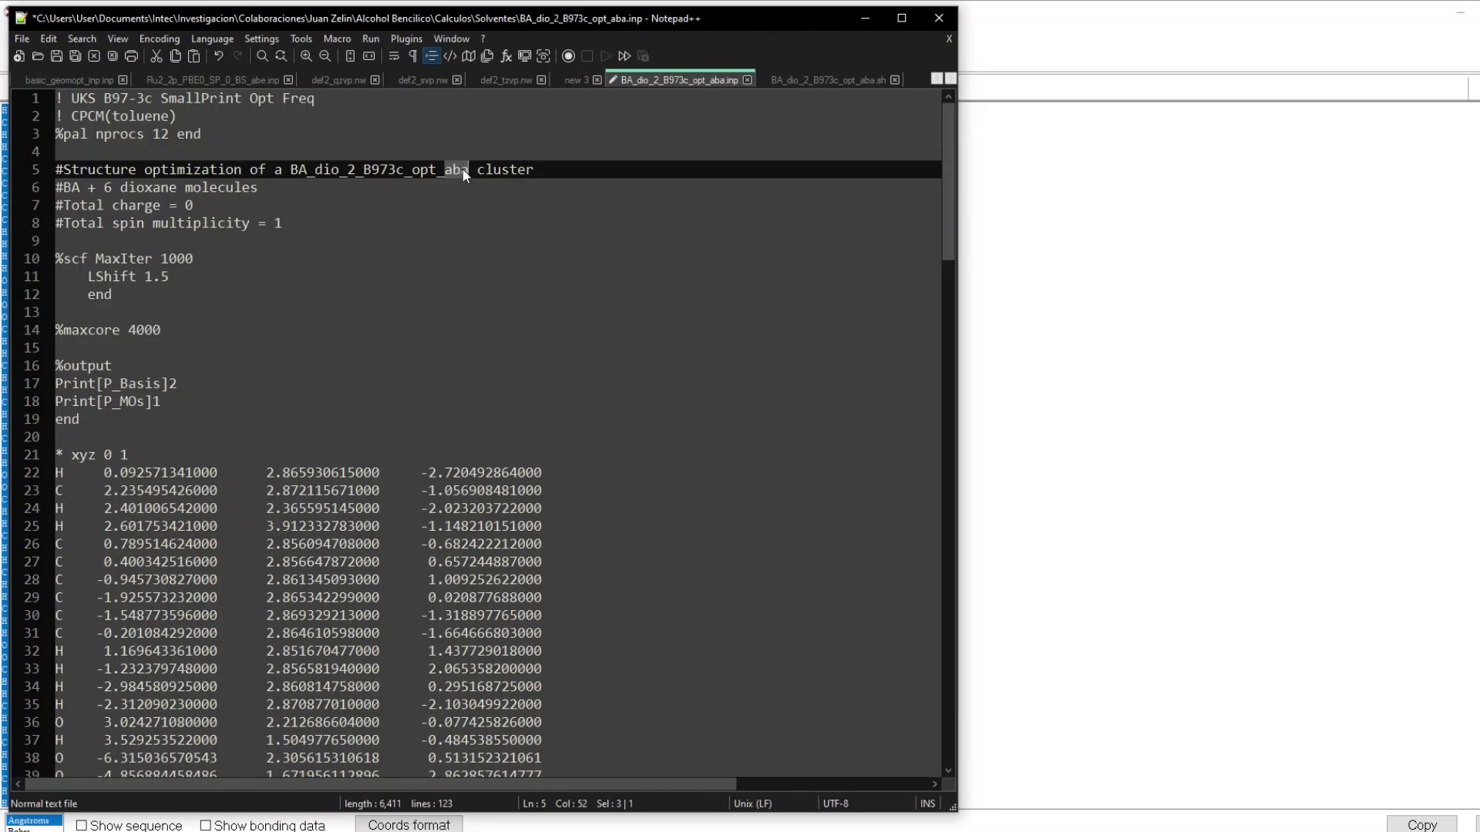
# Set the CPCM solvent to dioxane and save the input file.
pyautogui.doubleClick(140, 116)
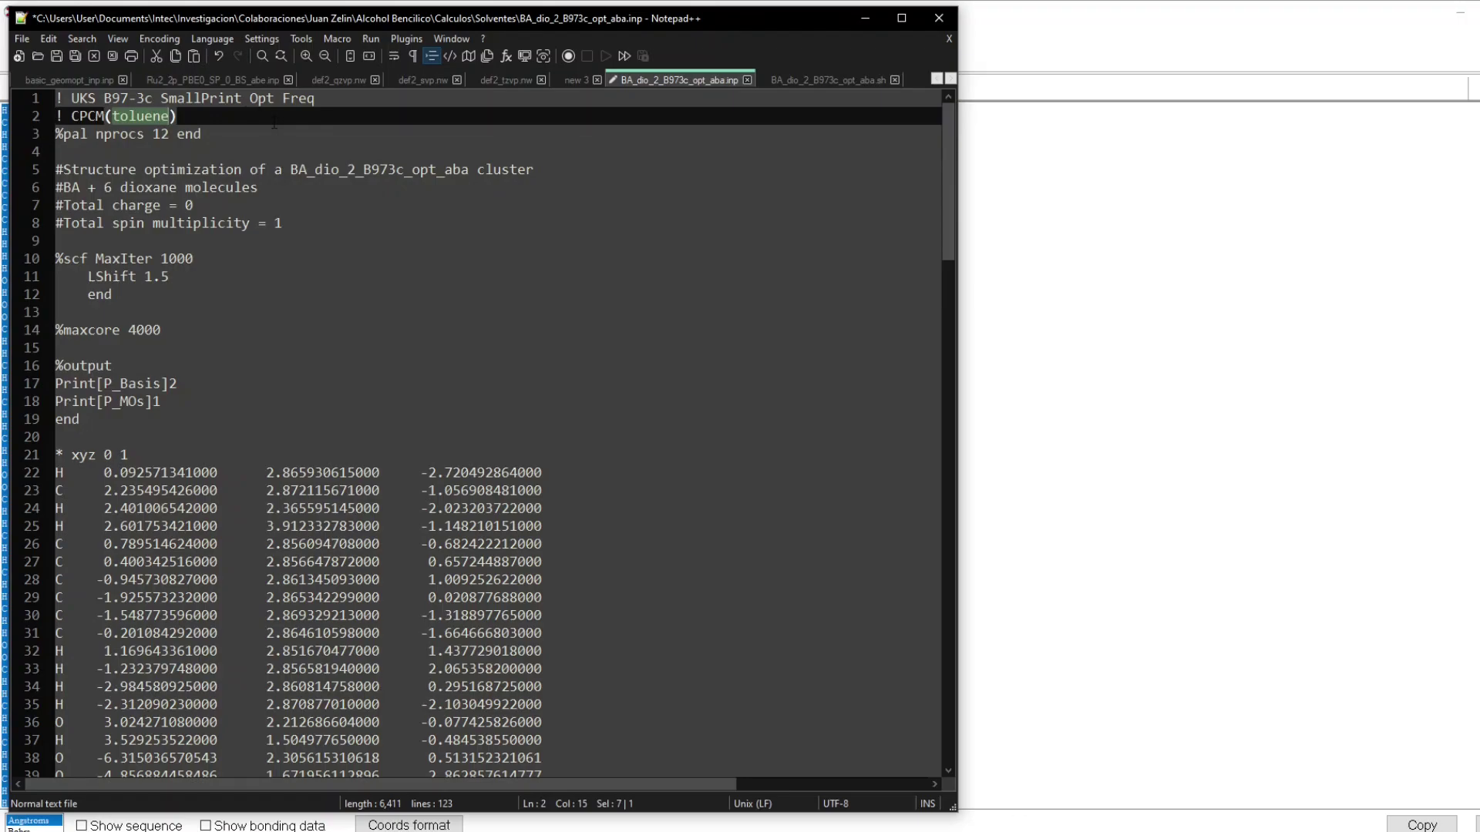
pyautogui.write('dioxane')
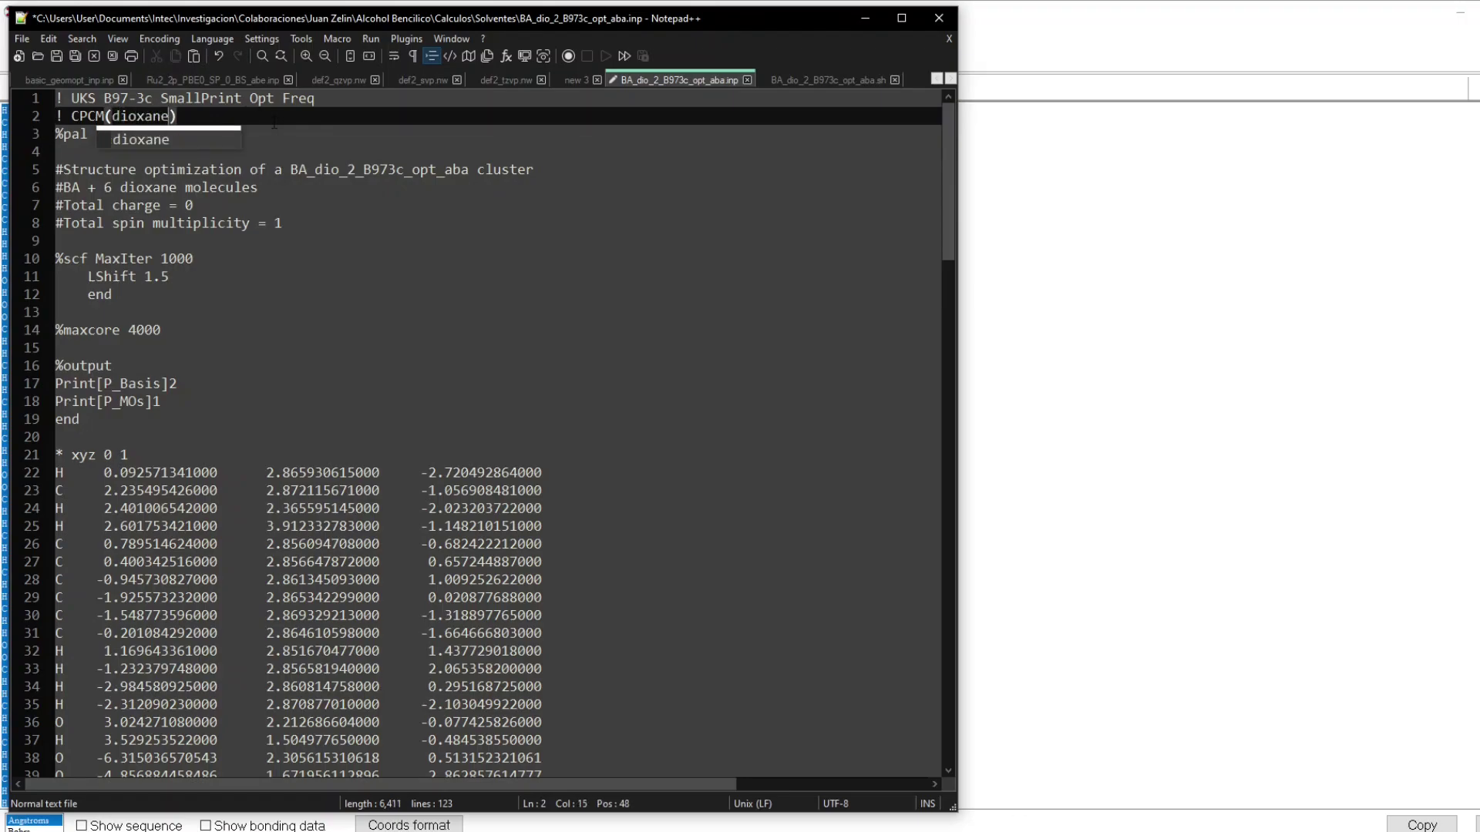
pyautogui.hotkey('ctrl', 's')
# Review the batch script BA_dio_2_B973c_opt_aba.sh, checking its task count, partition, library paths, ORCA version and input and output file names.
pyautogui.hotkey('ctrl', 'Tab')
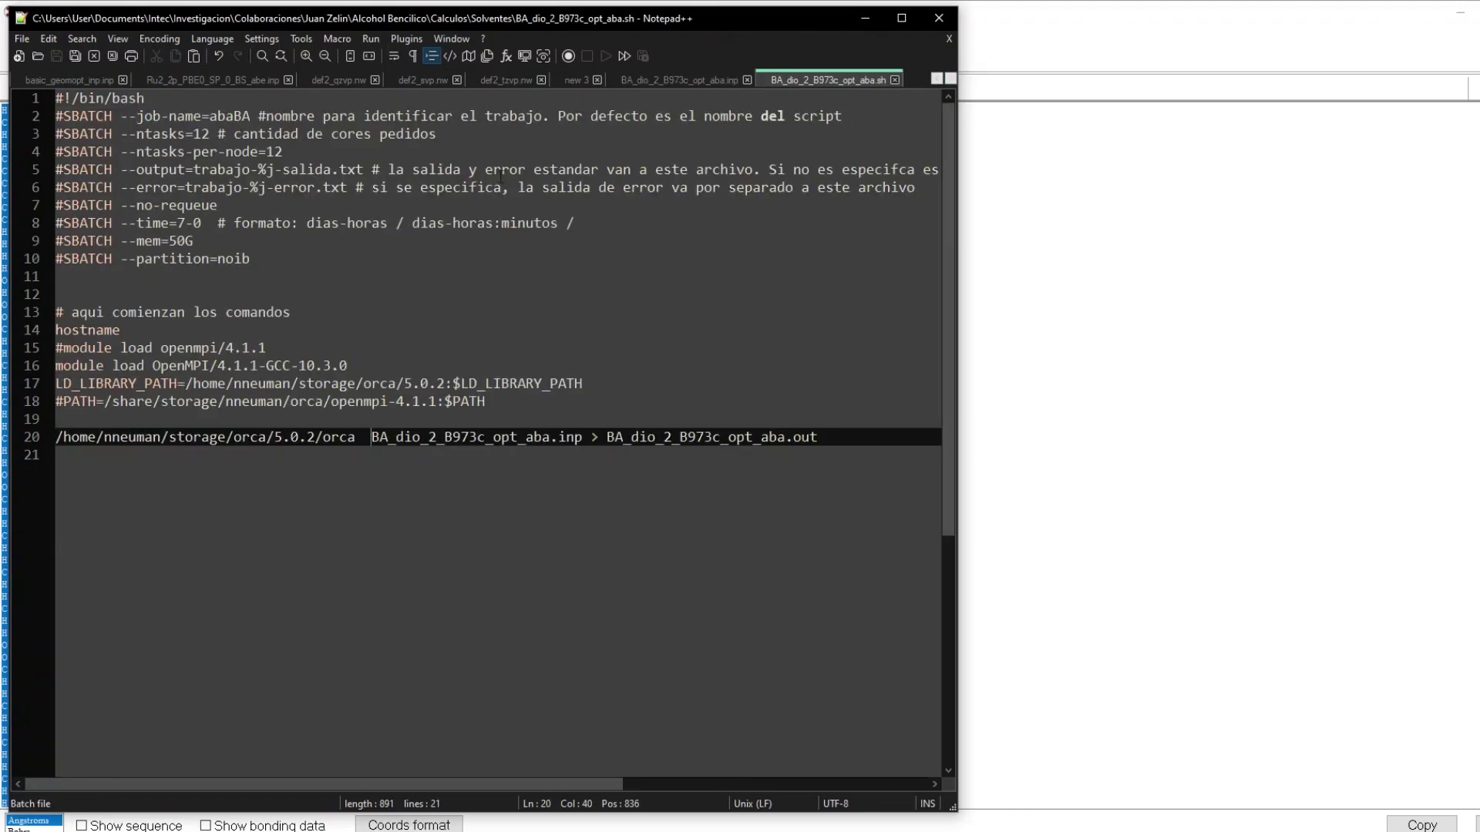
pyautogui.click(441, 135)
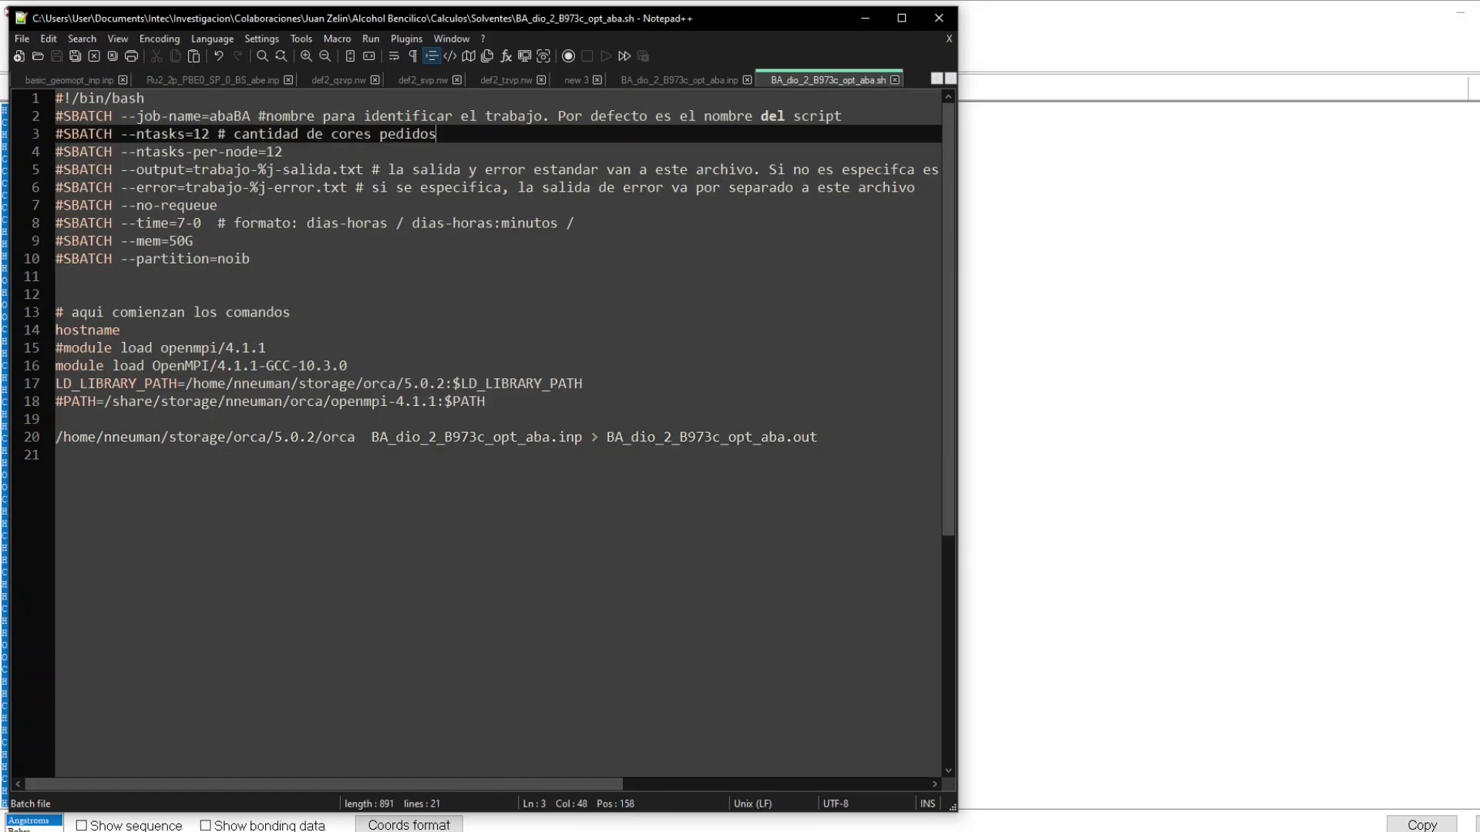
pyautogui.moveTo(136, 134); pyautogui.dragTo(437, 143)
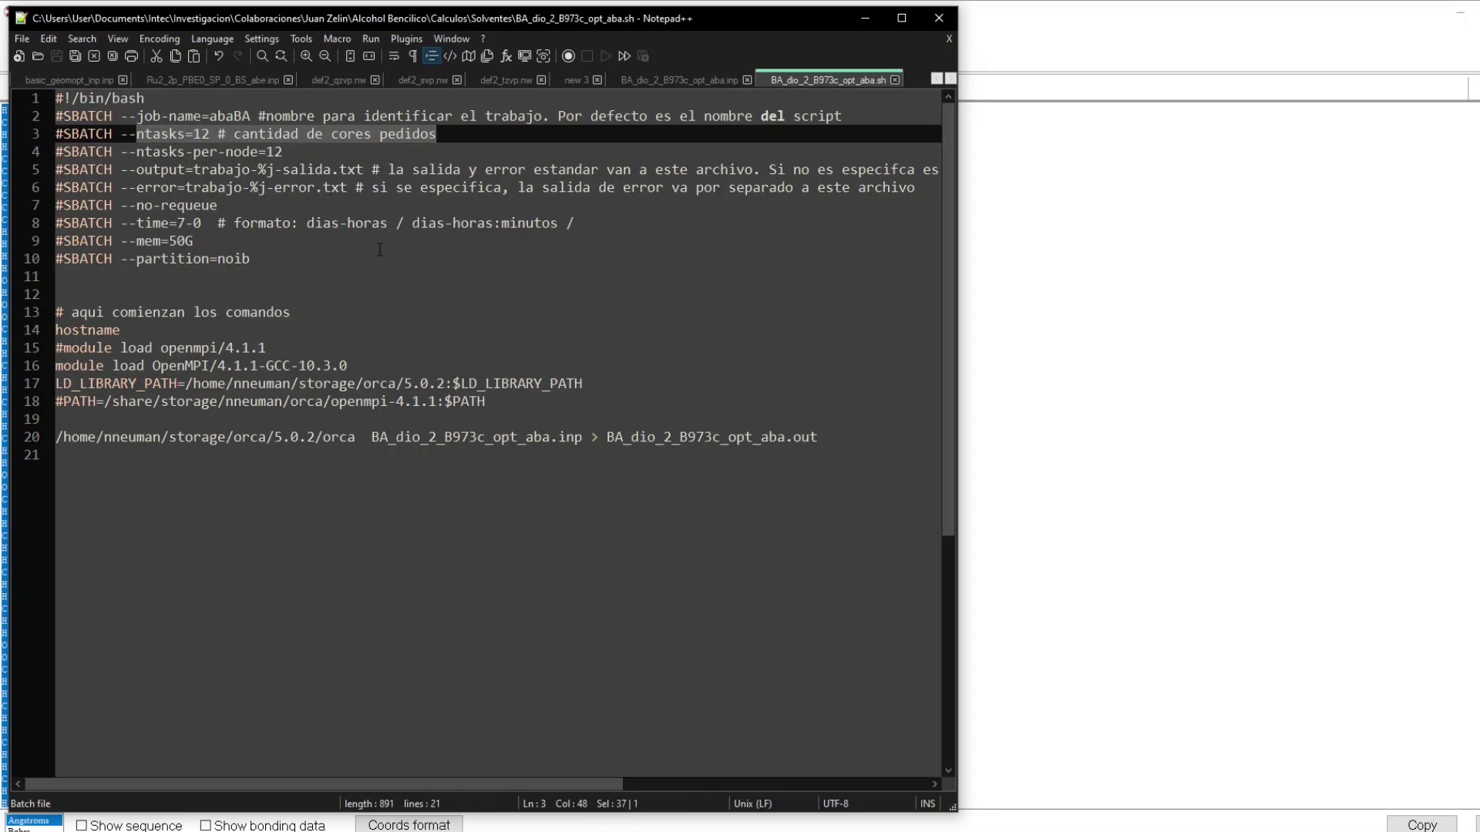
pyautogui.click(336, 254)
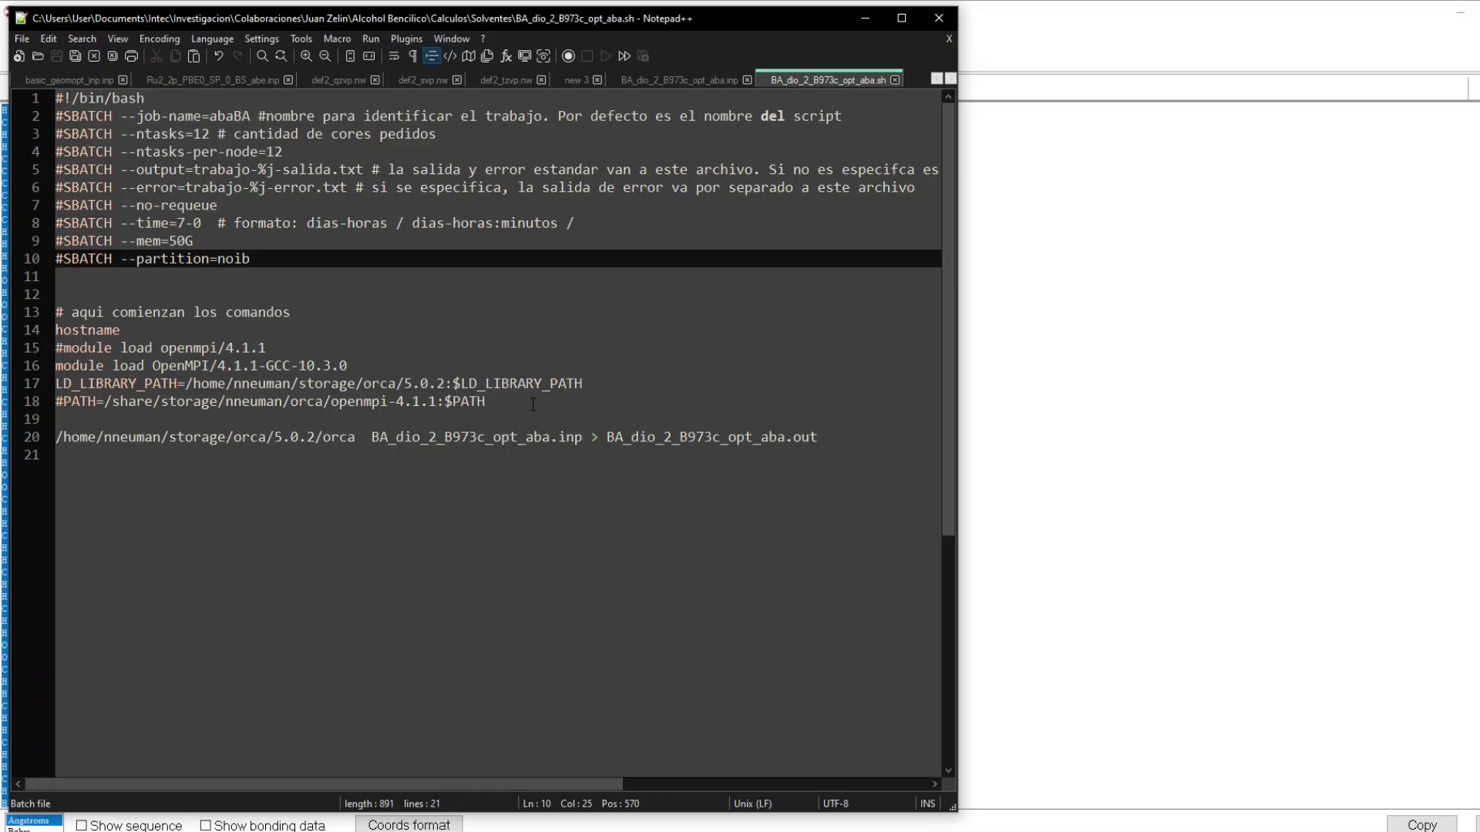
pyautogui.click(264, 394)
pyautogui.press('End')
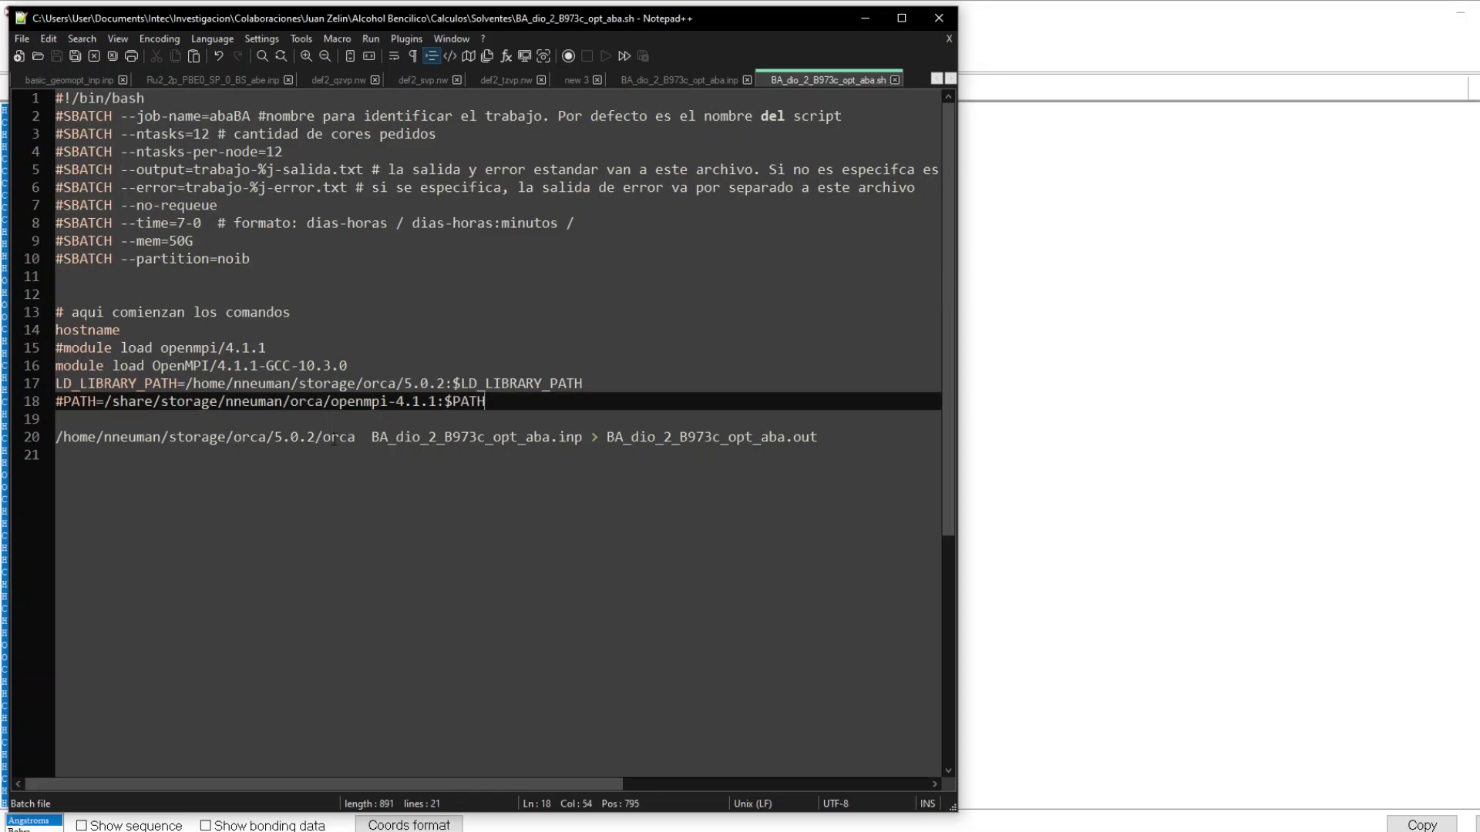
pyautogui.moveTo(316, 437); pyautogui.dragTo(275, 437)
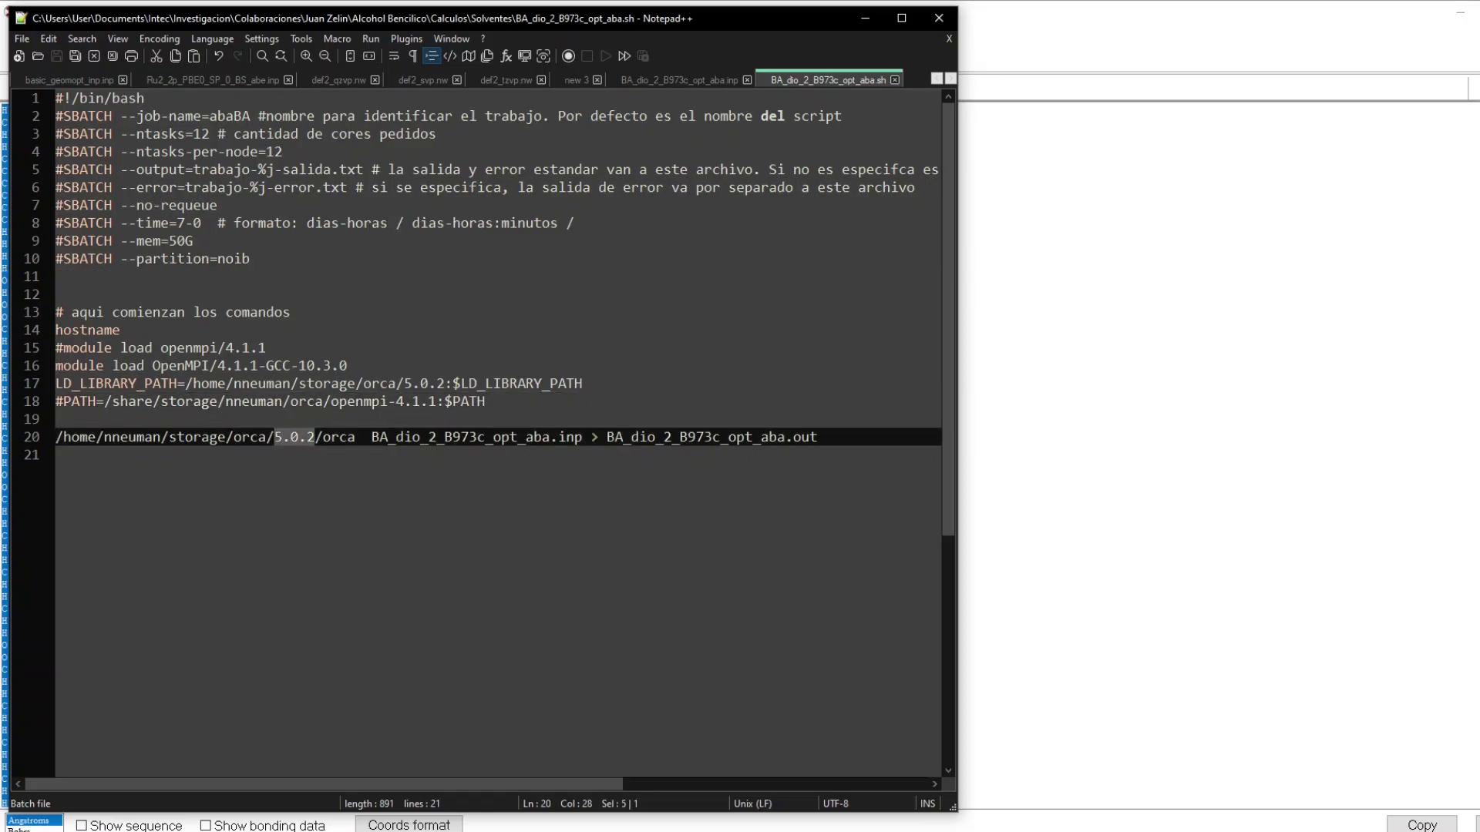
pyautogui.moveTo(371, 437); pyautogui.dragTo(778, 439)
pyautogui.click(650, 475)
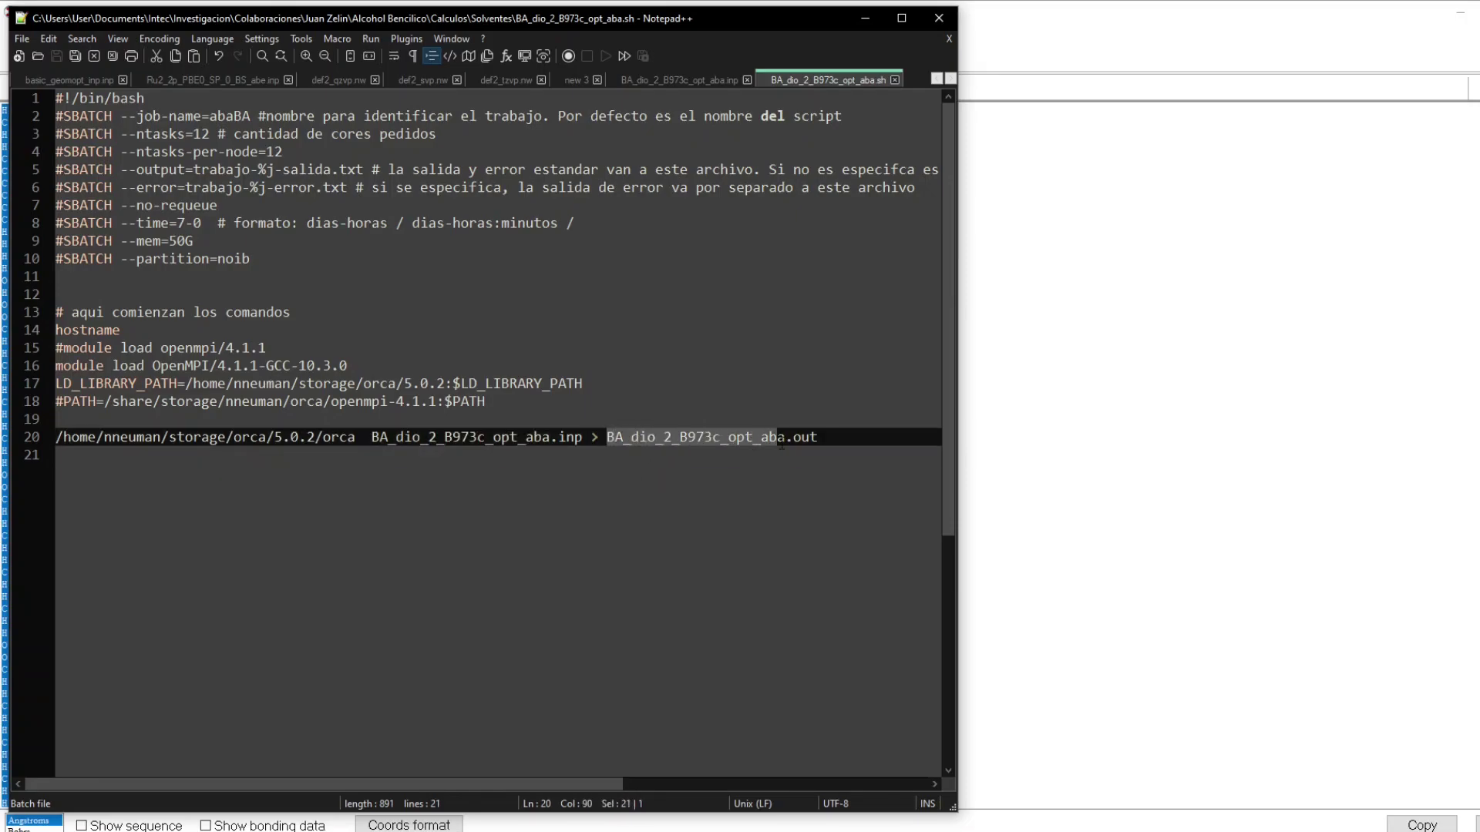
# Switch to WinSCP and open the remote BenzylAlcohol folder.
pyautogui.click(874, 365)
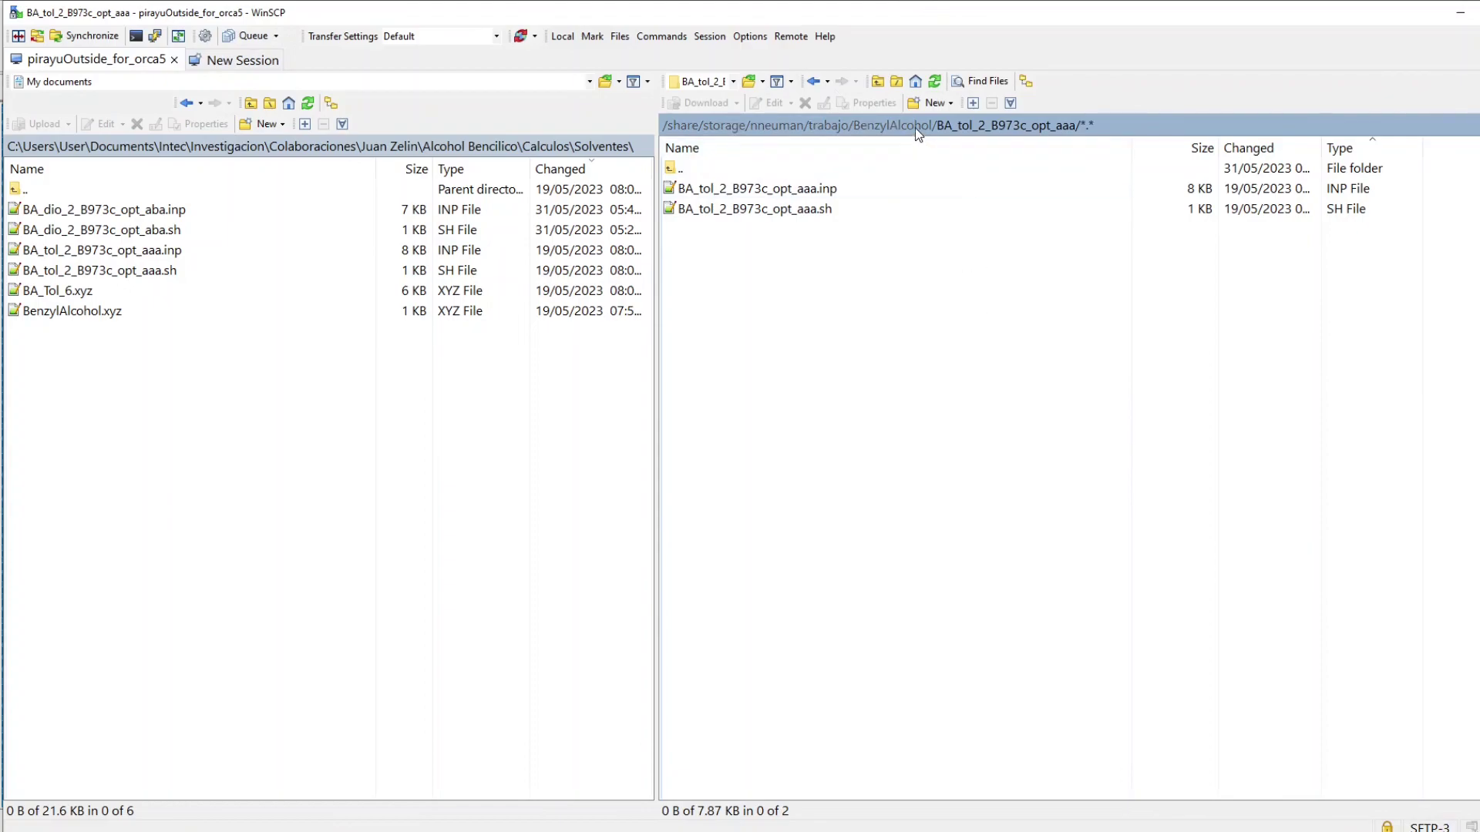
pyautogui.click(168, 216)
pyautogui.click(168, 212)
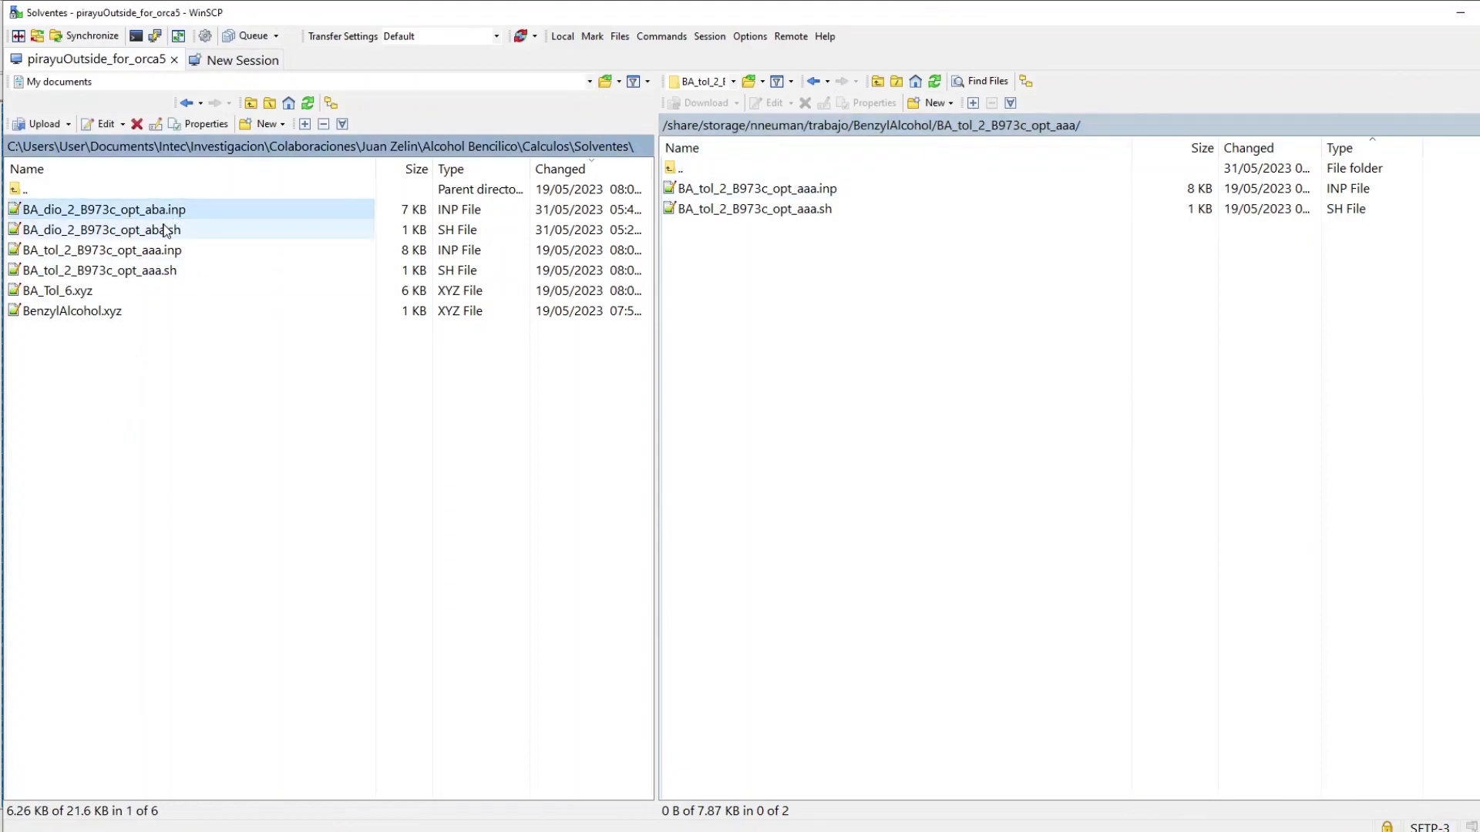
pyautogui.keyDown('ctrl'); pyautogui.click(165, 232); pyautogui.keyUp('ctrl')
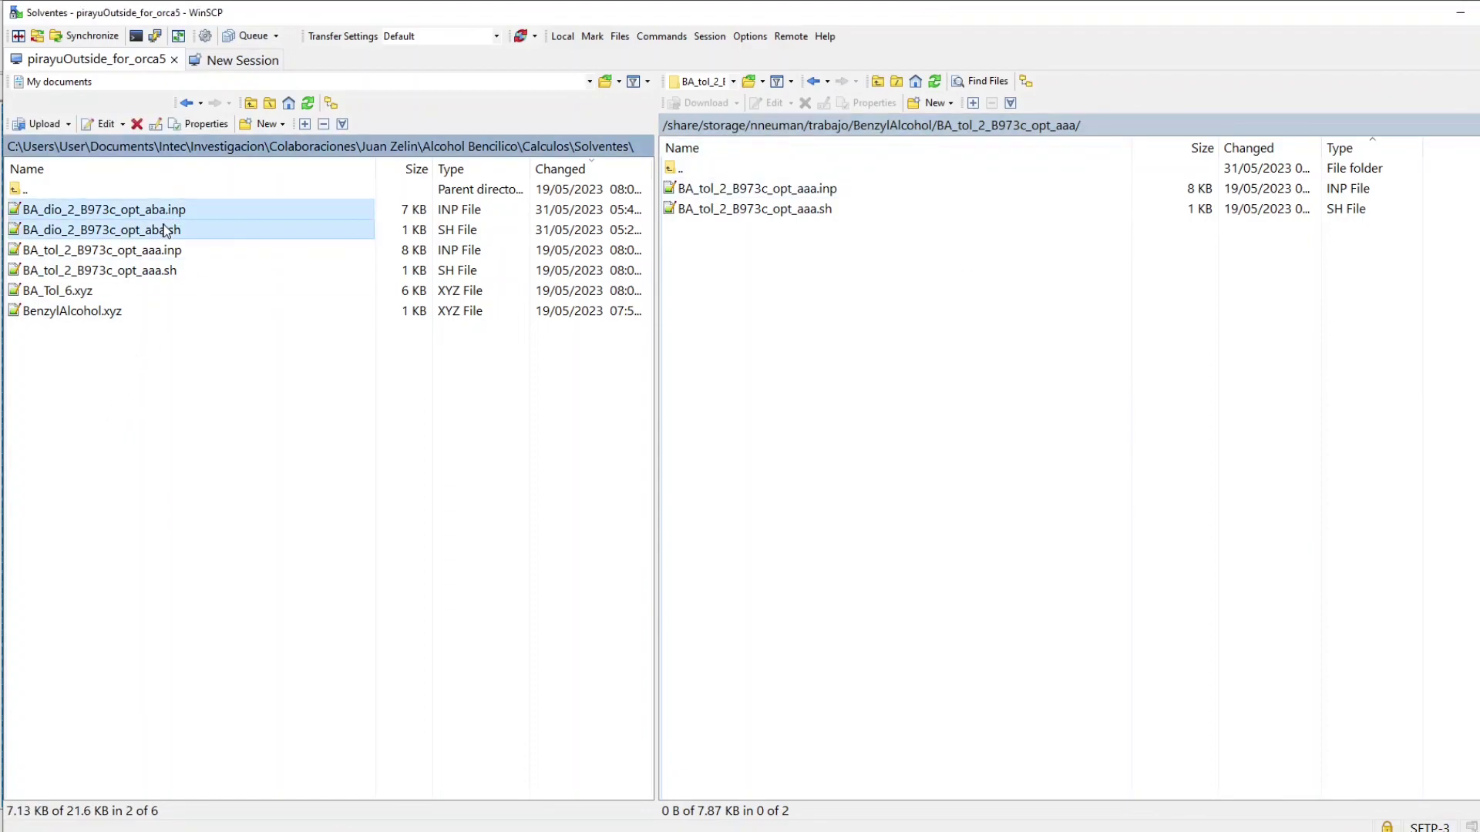
pyautogui.click(908, 128)
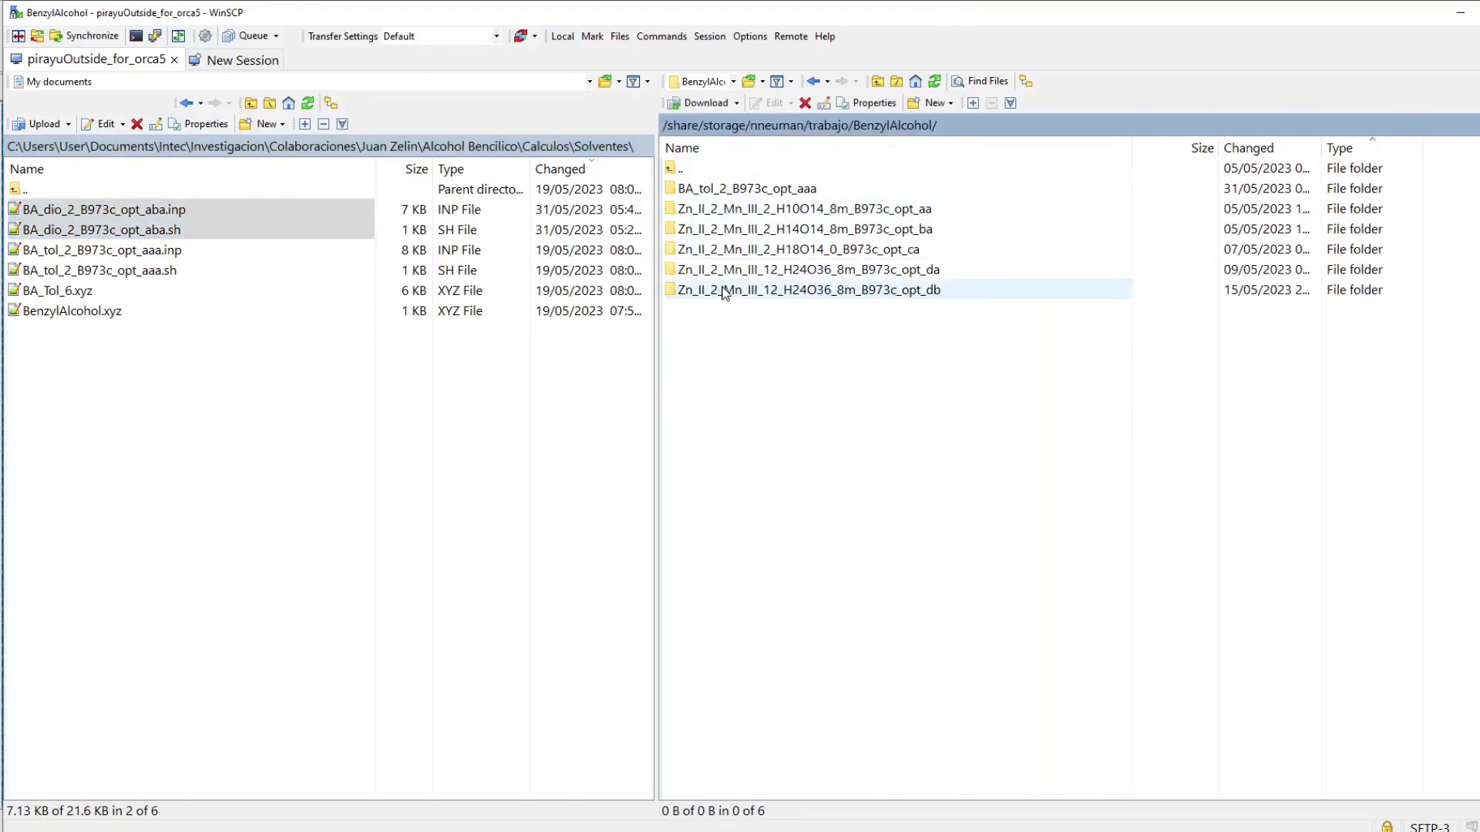
# Create a folder named BA_dio_2_B973c_opt_aba inside the remote BenzylAlcohol folder, reusing the local input file's name.
pyautogui.click(168, 213)
pyautogui.click(145, 215)
pyautogui.hotkey('ctrl', 'c')
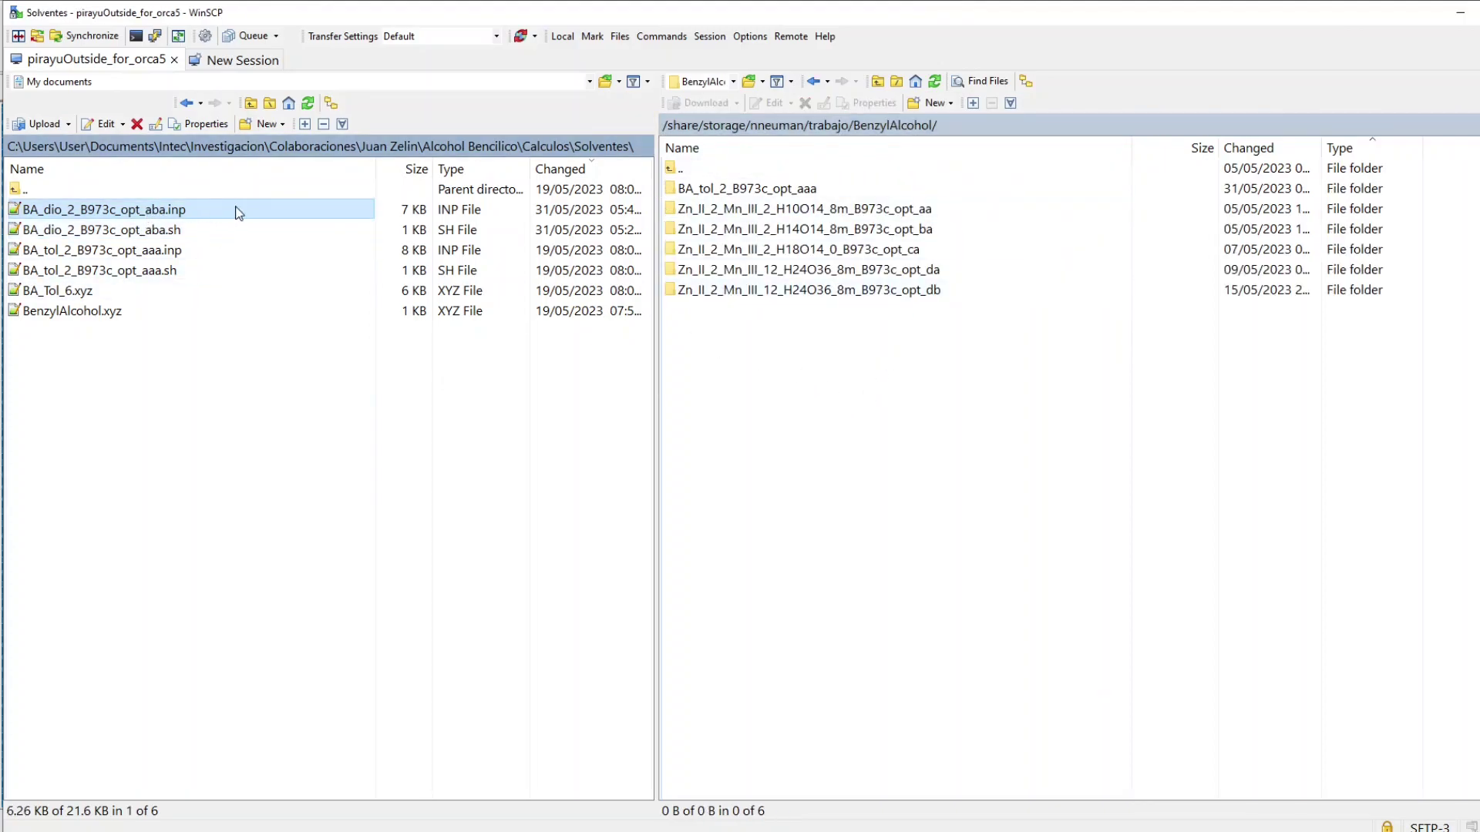
pyautogui.click(764, 370)
pyautogui.rightClick(755, 352)
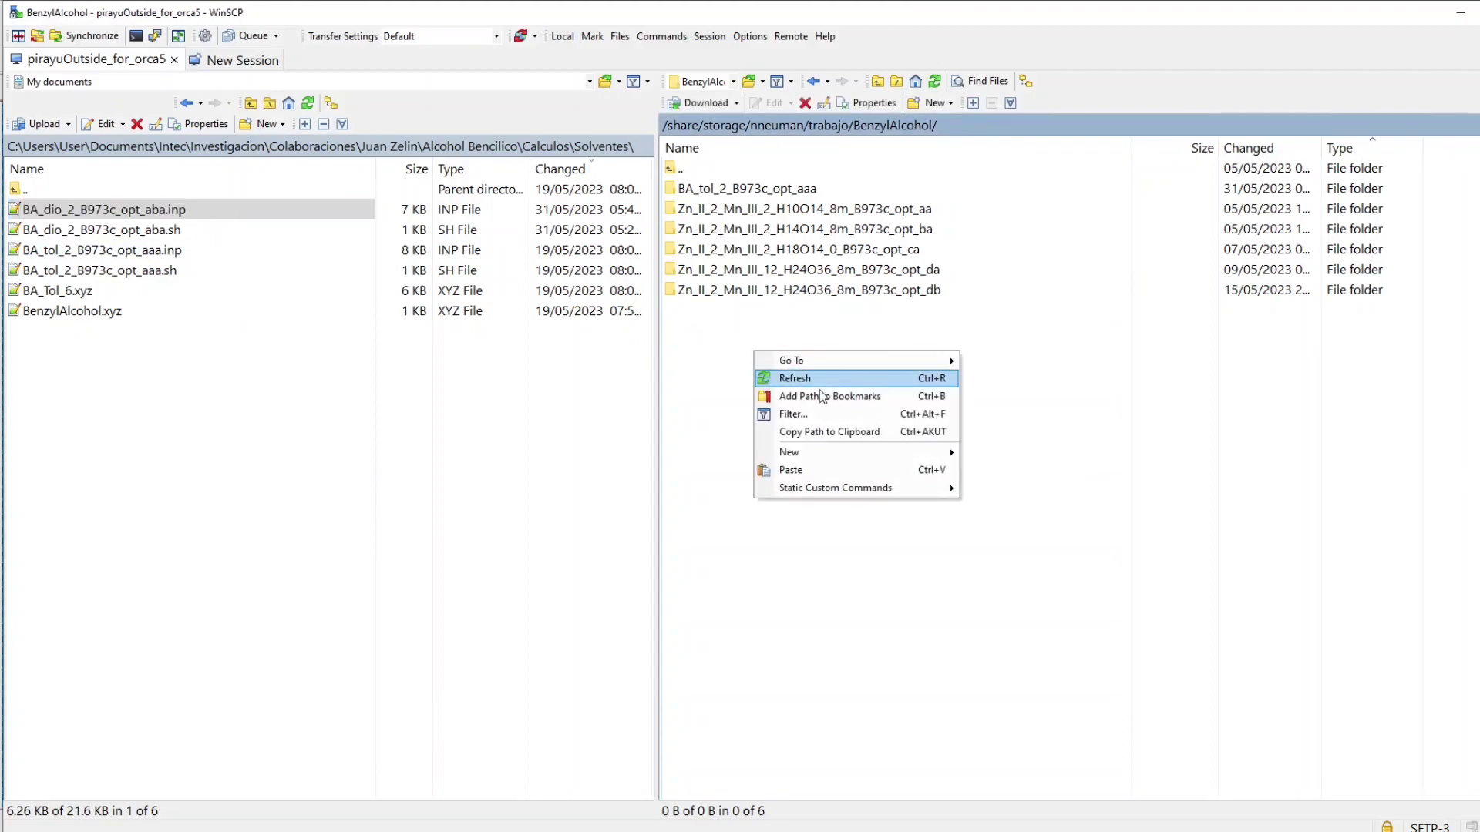
pyautogui.moveTo(832, 451)
pyautogui.click(1002, 469)
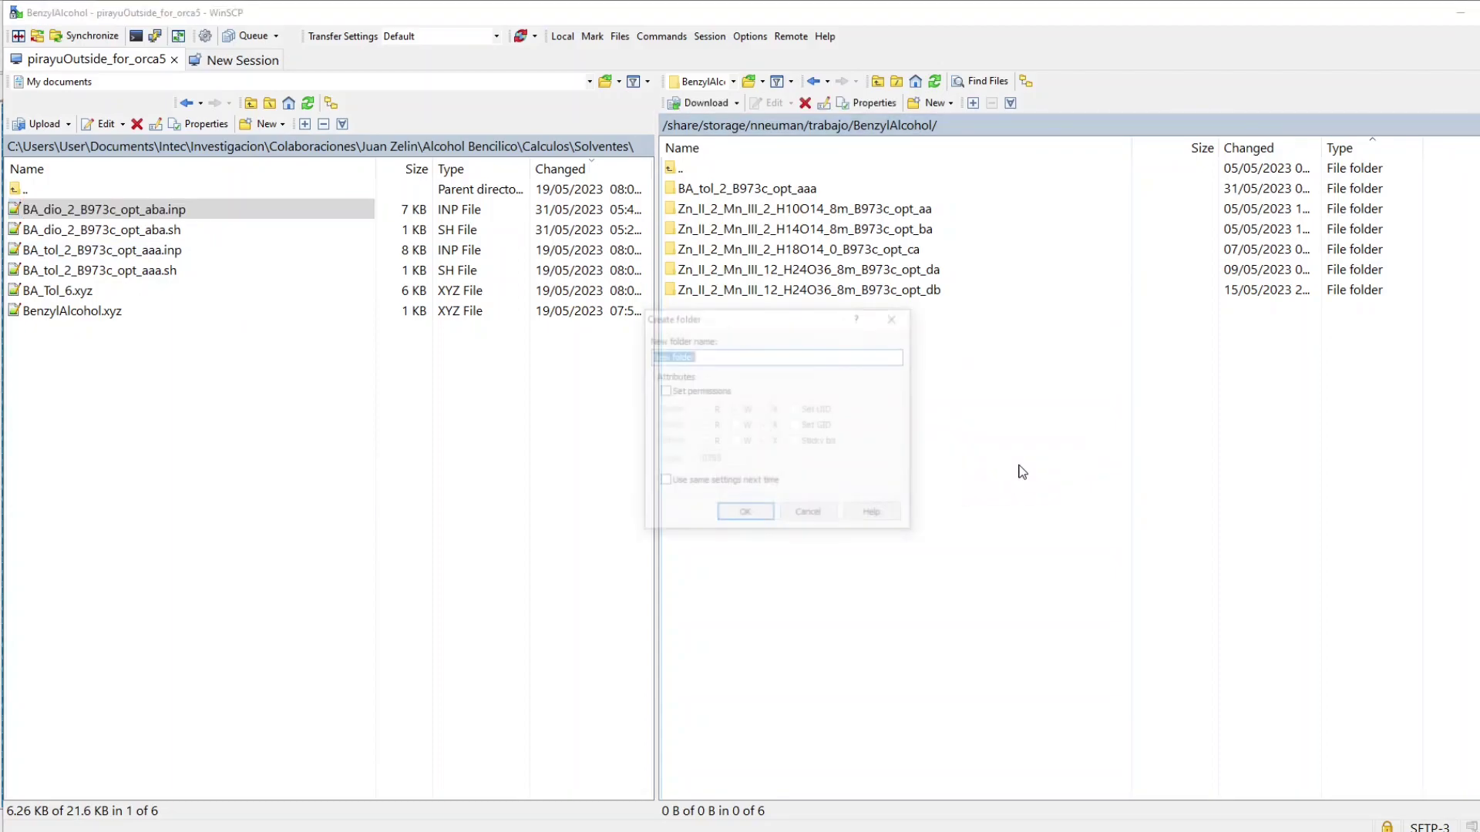
pyautogui.hotkey('ctrl', 'v')
pyautogui.click(764, 511)
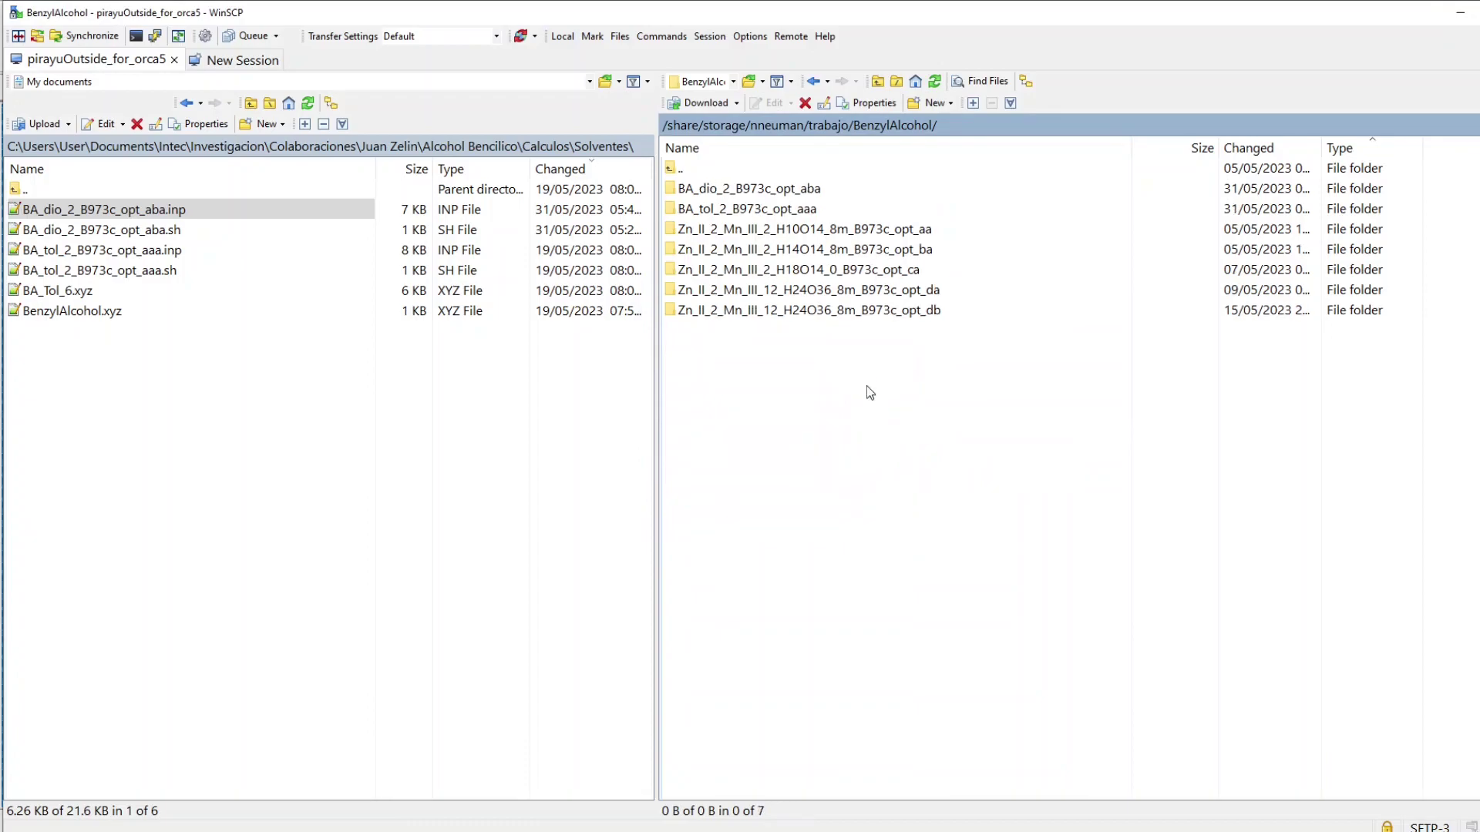
# Upload BA_dio_2_B973c_opt_aba.inp and BA_dio_2_B973c_opt_aba.sh into the new remote BA_dio_2_B973c_opt_aba folder.
pyautogui.doubleClick(766, 189)
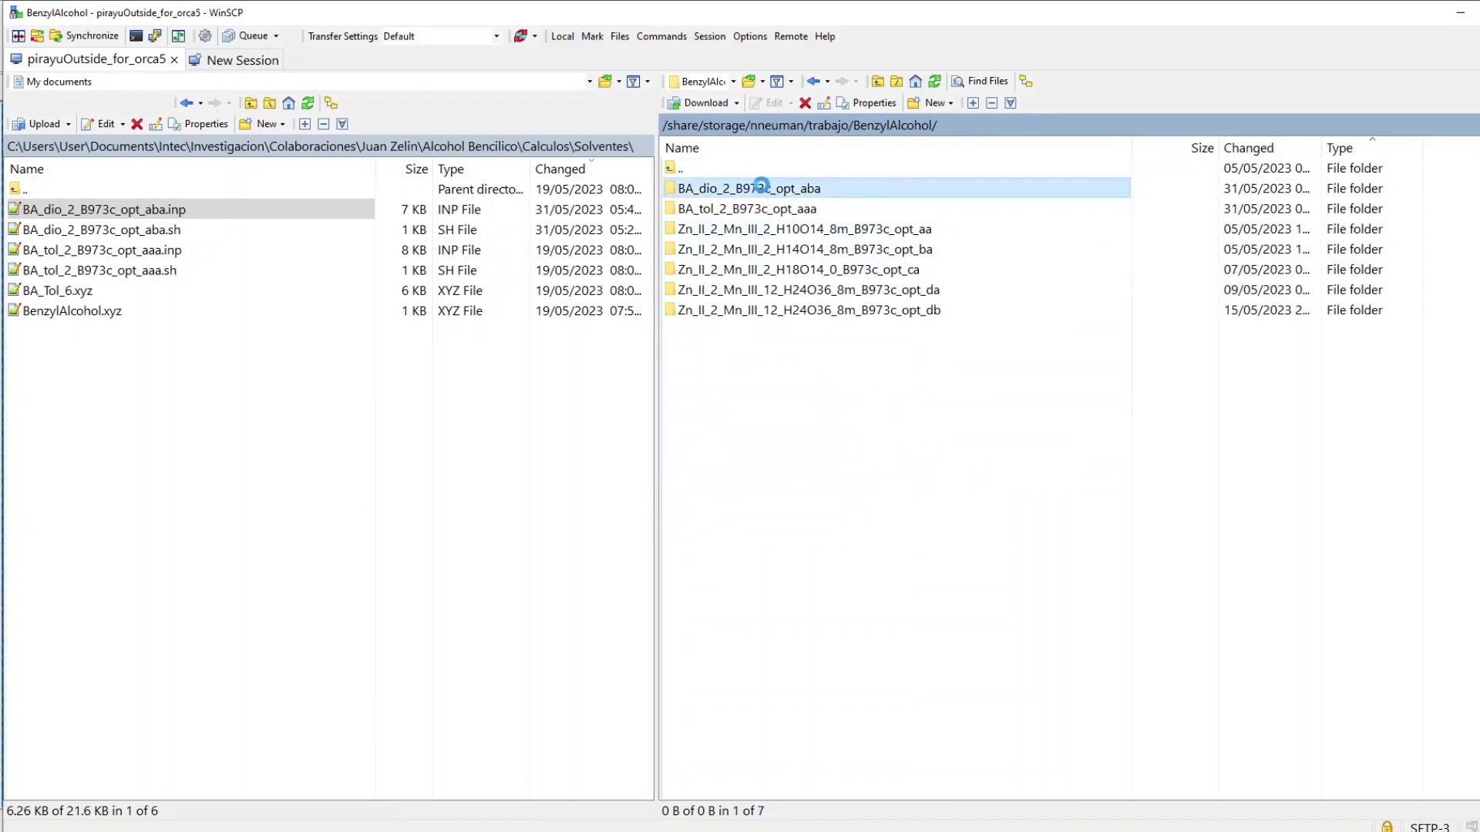
pyautogui.keyDown('ctrl'); pyautogui.click(155, 229); pyautogui.keyUp('ctrl')
pyautogui.moveTo(151, 229); pyautogui.dragTo(806, 294)
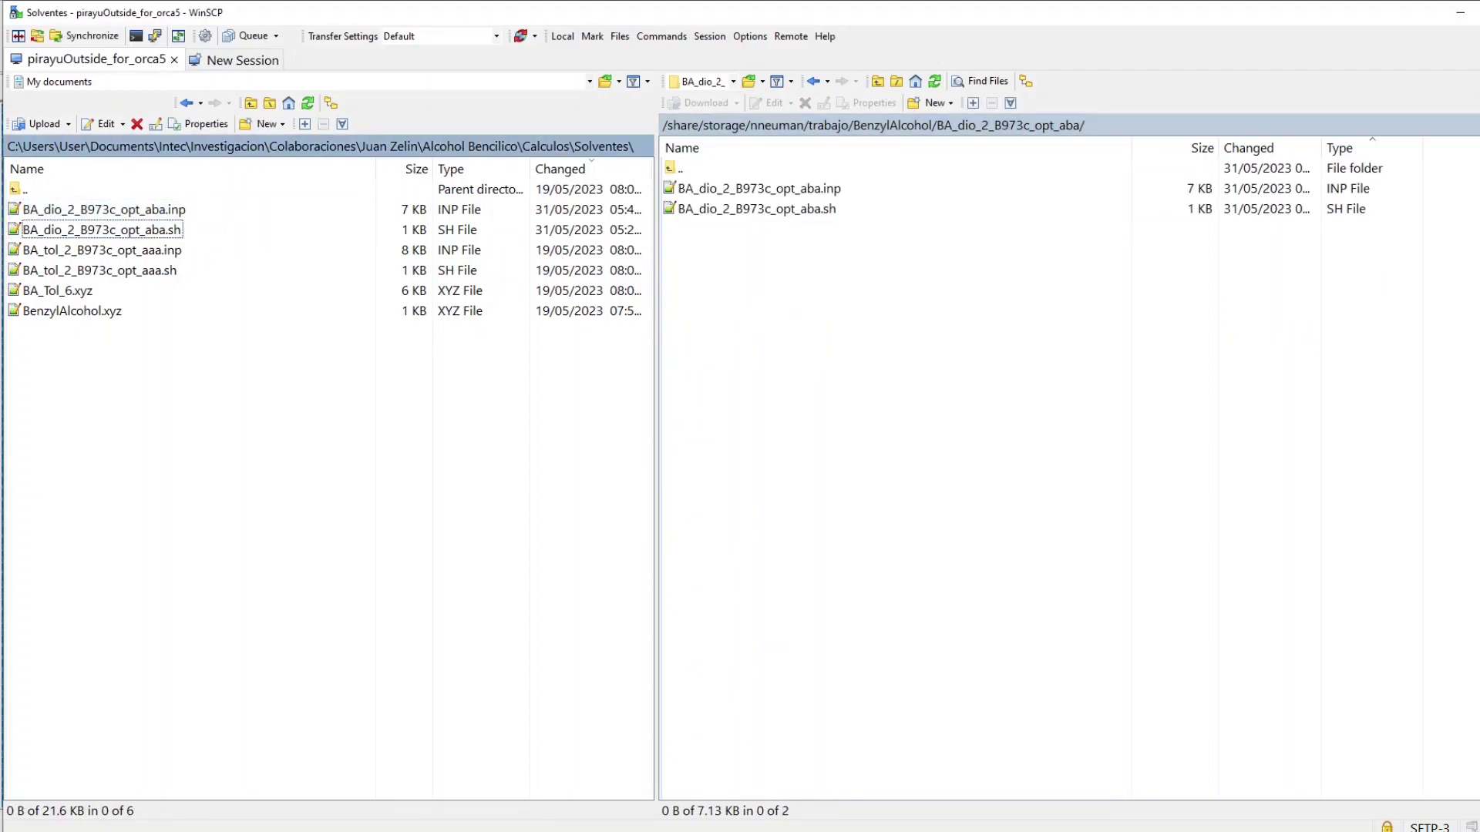
# Switch to the cluster's terminal session, change to the BenzylAlcohol directory and list its contents.
pyautogui.hotkey('alt', 'Tab')
pyautogui.moveTo(347, 23)
pyautogui.mouseDown()
pyautogui.moveTo(362, 96)
pyautogui.moveTo(363, 1)
pyautogui.mouseUp()
pyautogui.write('cd ')
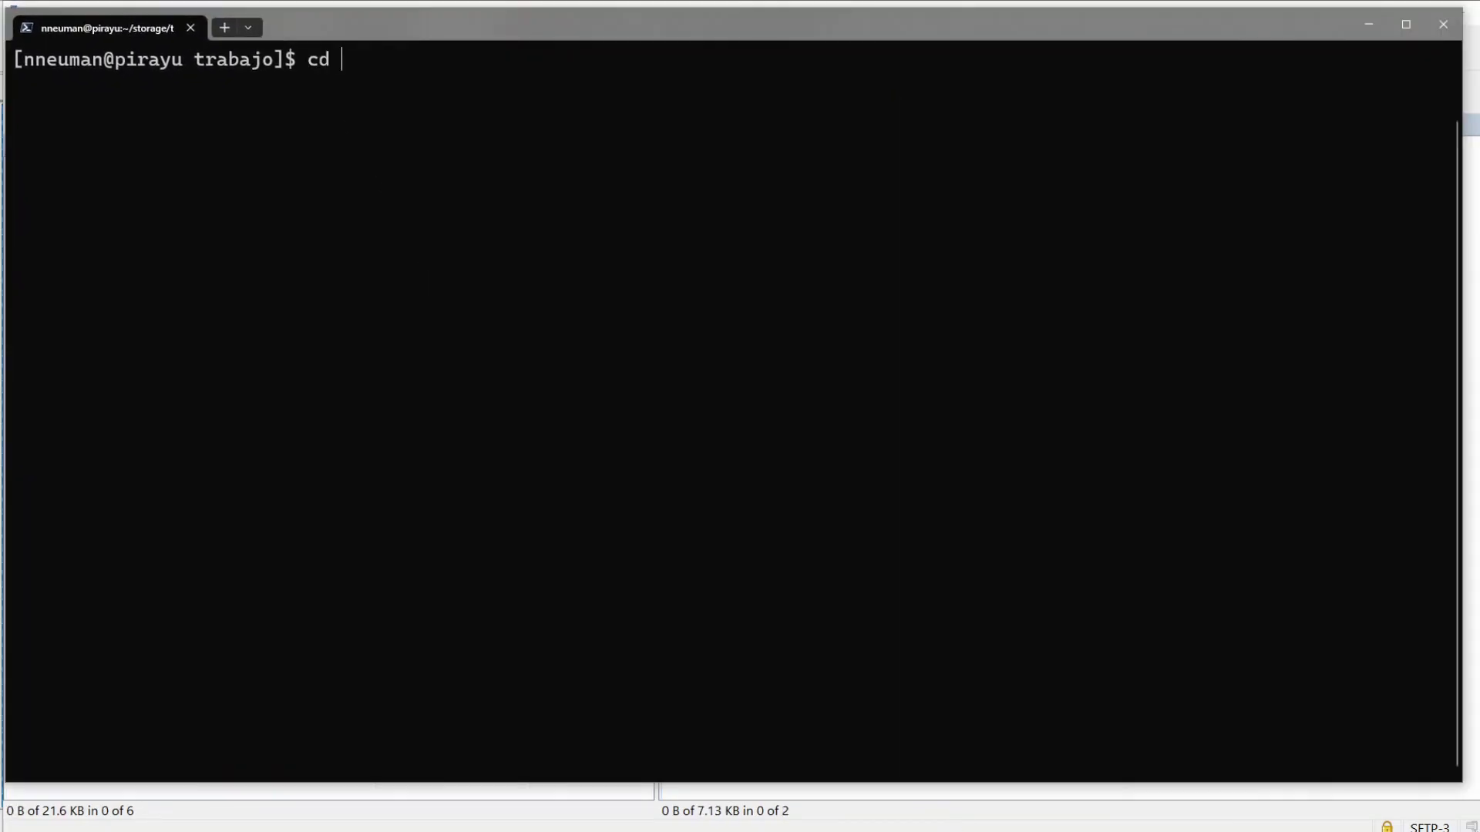
pyautogui.write('BenzylAlcohol')
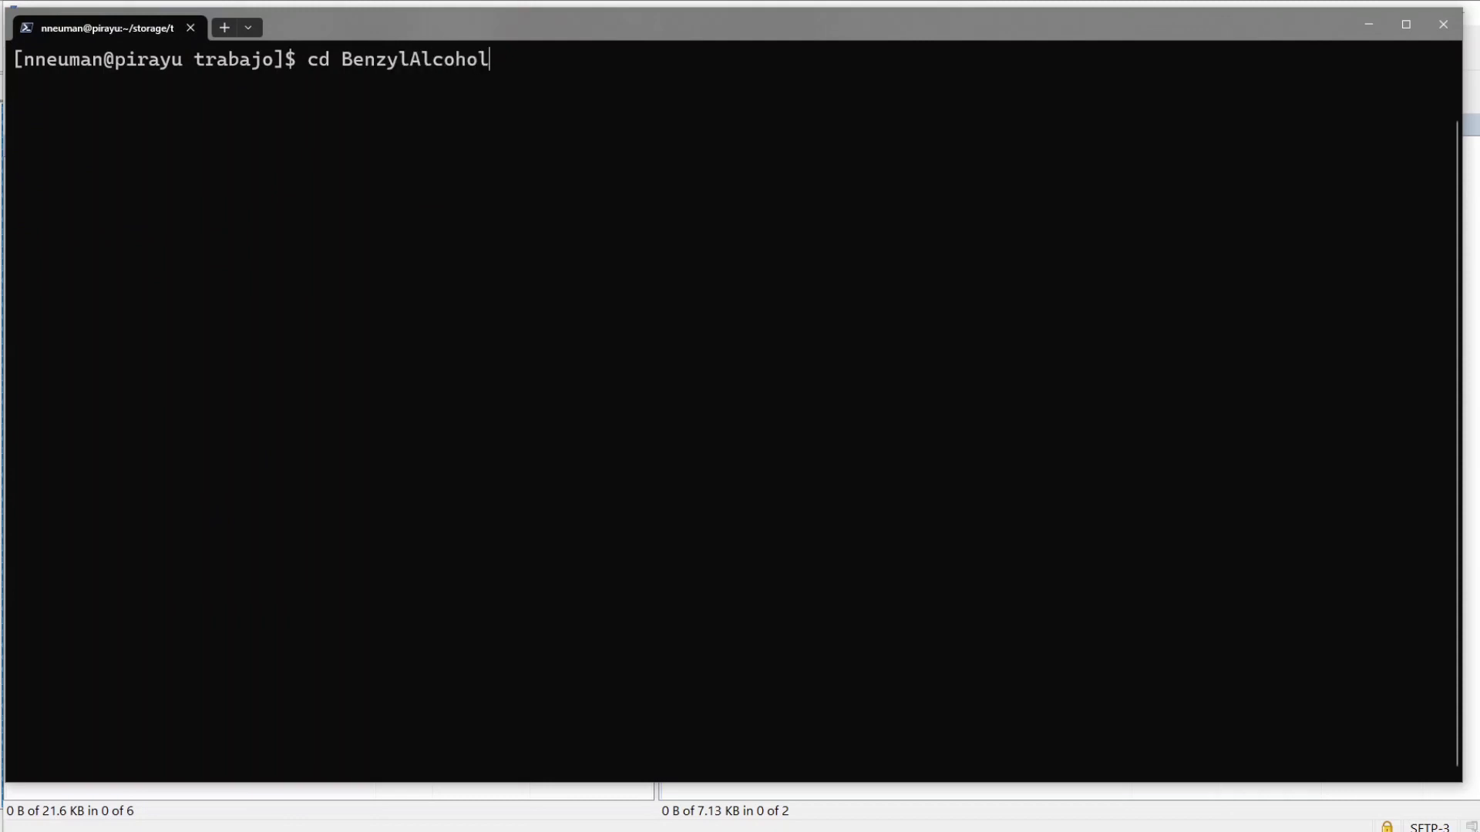
pyautogui.press('Return')
pyautogui.write('ls')
pyautogui.press('Return')
# Change to the BA_dio_2_B973c_opt_aba directory and list its files.
pyautogui.write('cd')
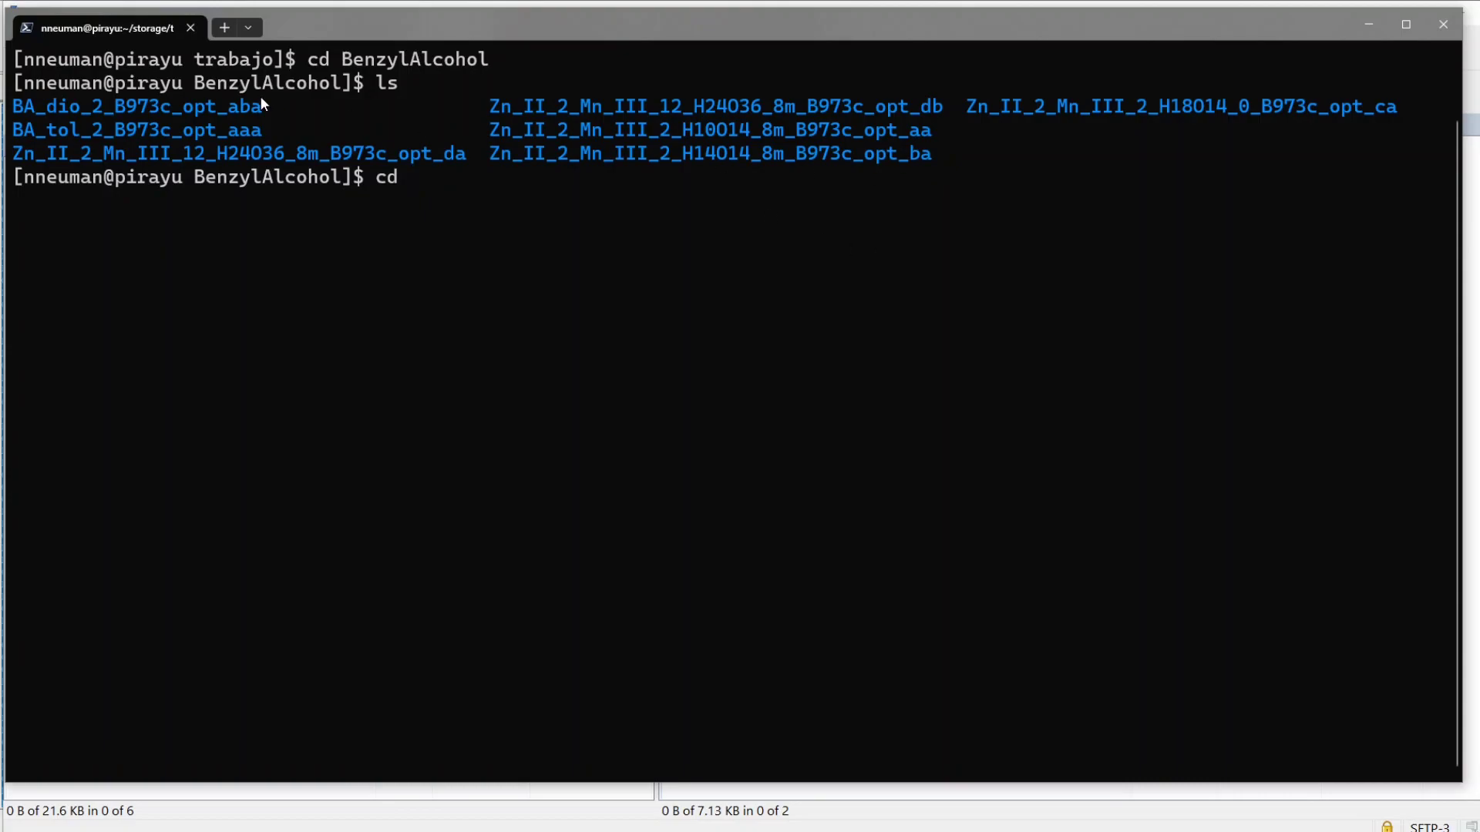
pyautogui.doubleClick(201, 108)
pyautogui.rightClick(201, 108)
pyautogui.press('Return')
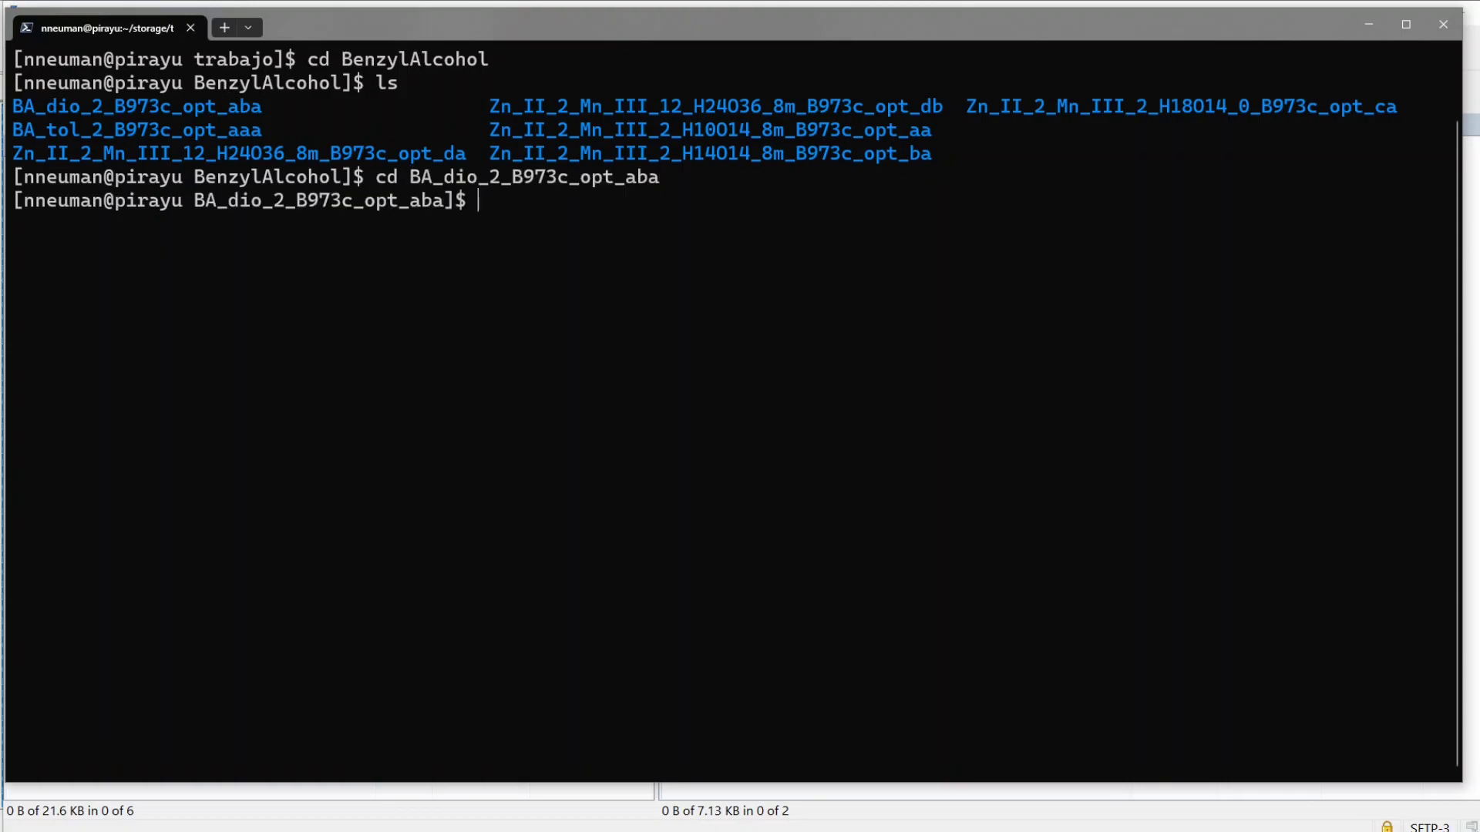
pyautogui.write('ls')
pyautogui.press('Return')
# Submit the calculation by running sbatch BA_dio_2_B973c_opt_aba.sh.
pyautogui.write('sbatch')
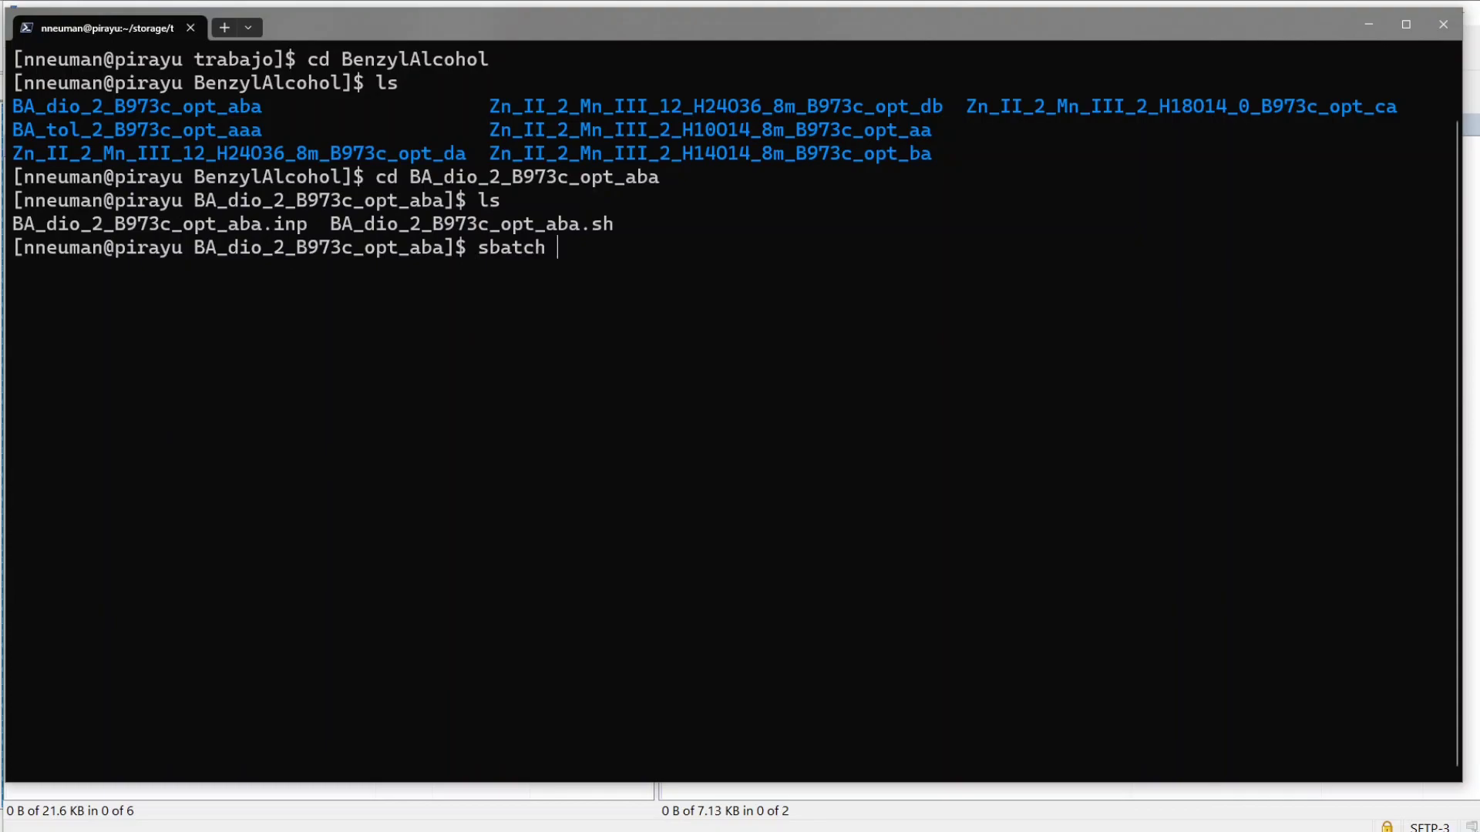
pyautogui.doubleClick(456, 225)
pyautogui.rightClick(456, 224)
pyautogui.write('.s')
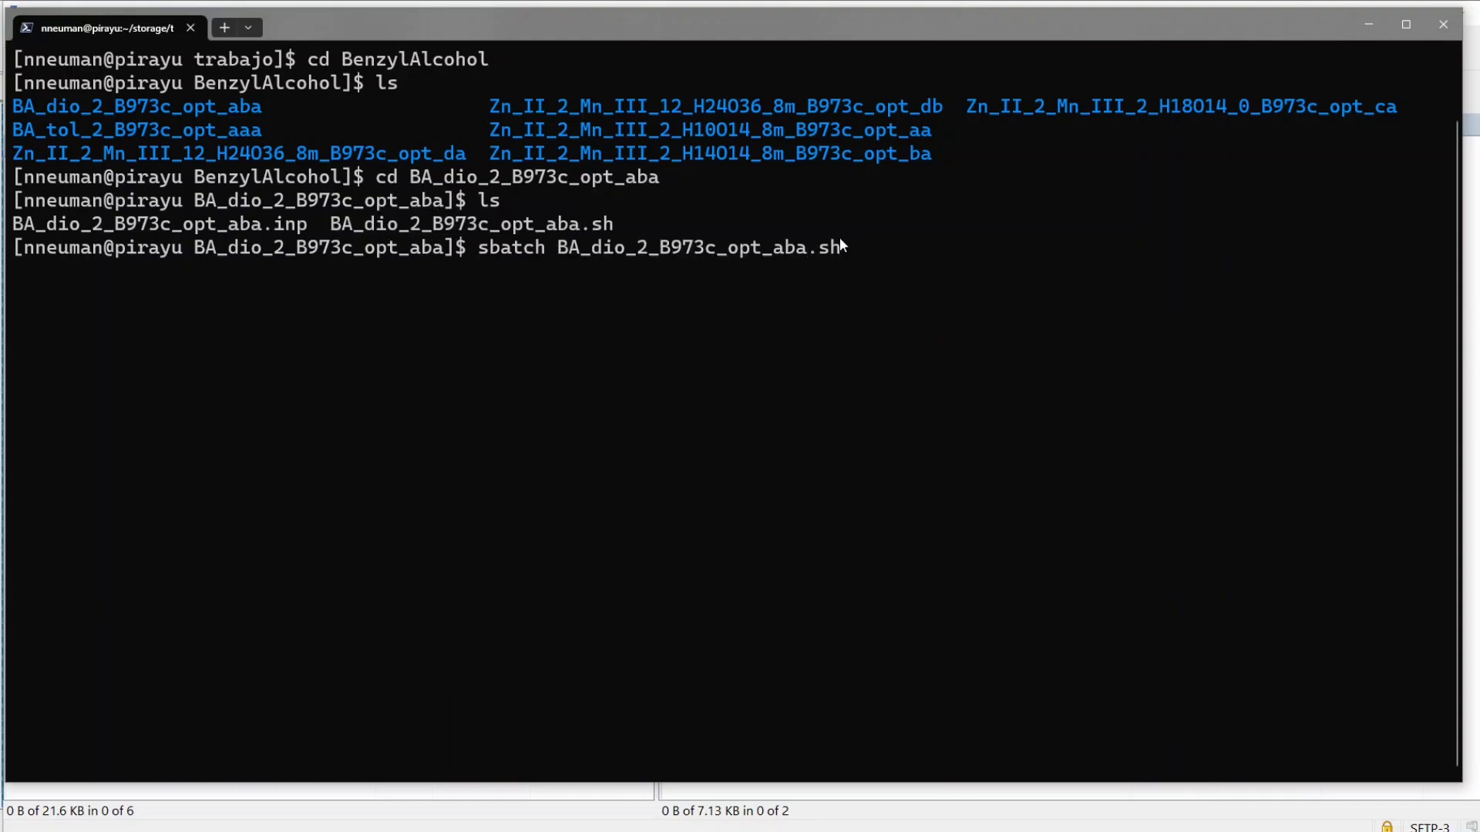
pyautogui.write('h')
pyautogui.press('Return')
# Check the job queue with squeue and list the files in the job directory.
pyautogui.write('s')
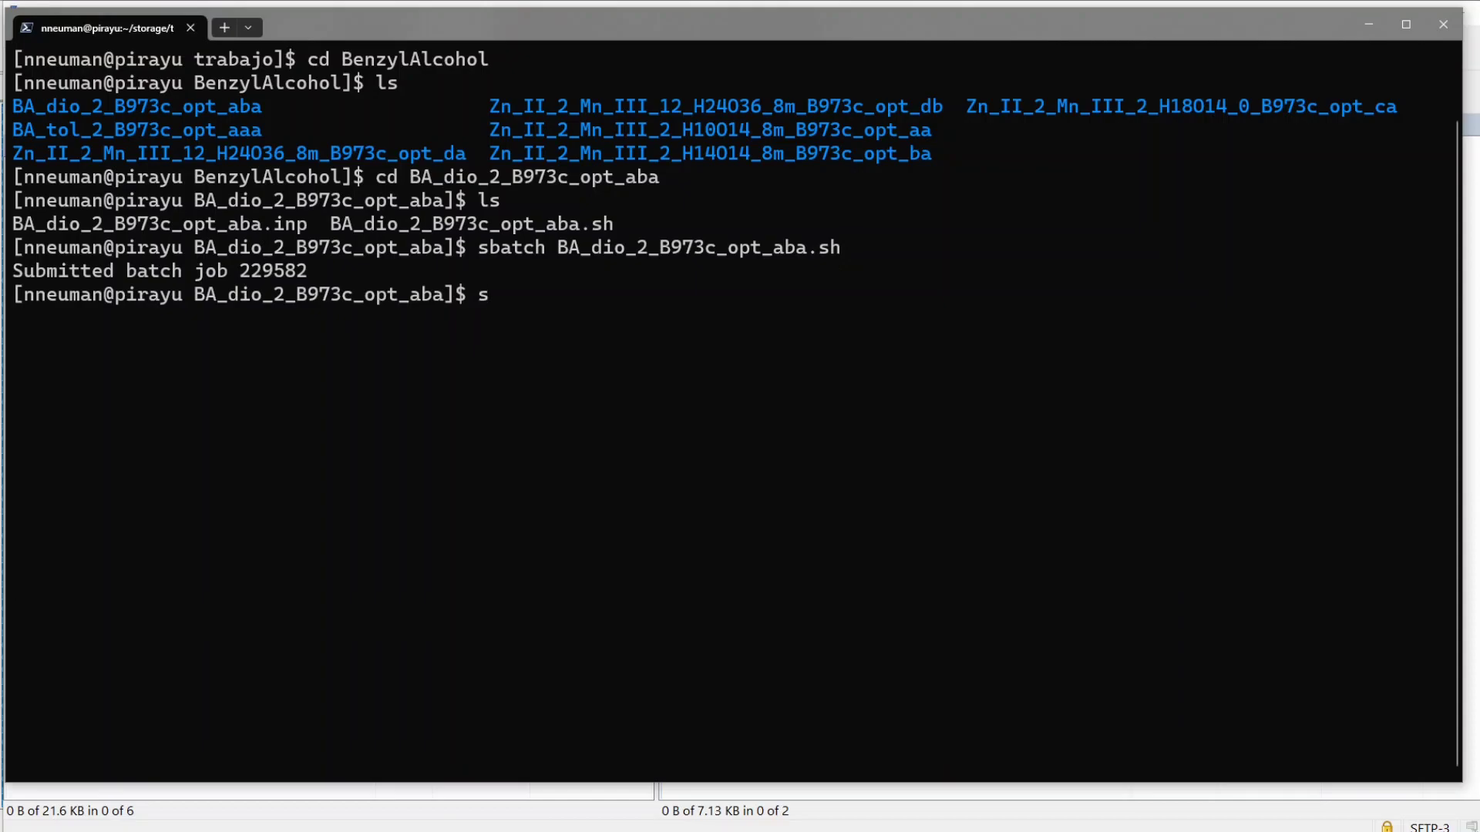
pyautogui.write('queue')
pyautogui.press('Return')
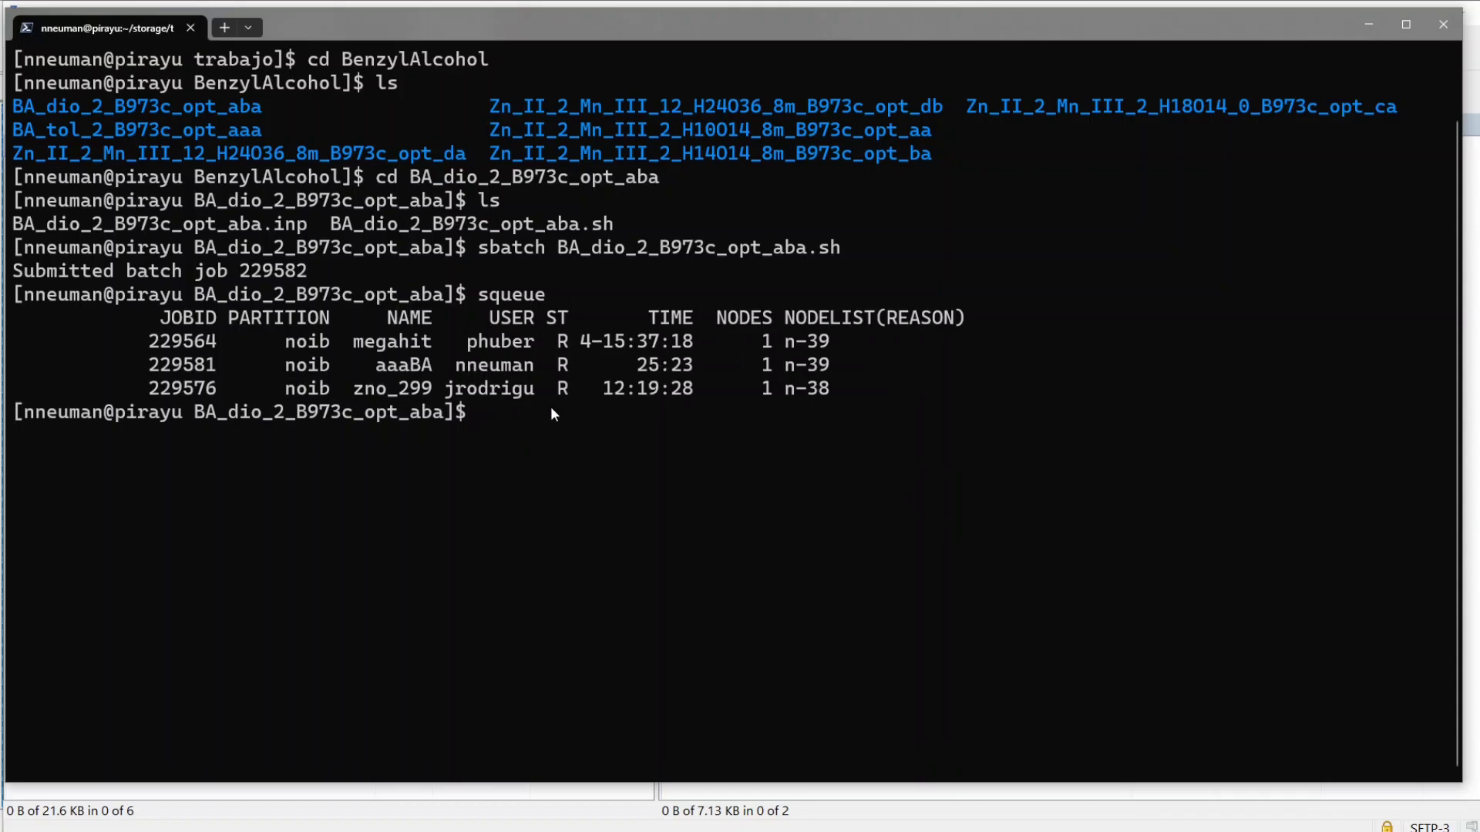
pyautogui.write('ls')
pyautogui.press('Return')
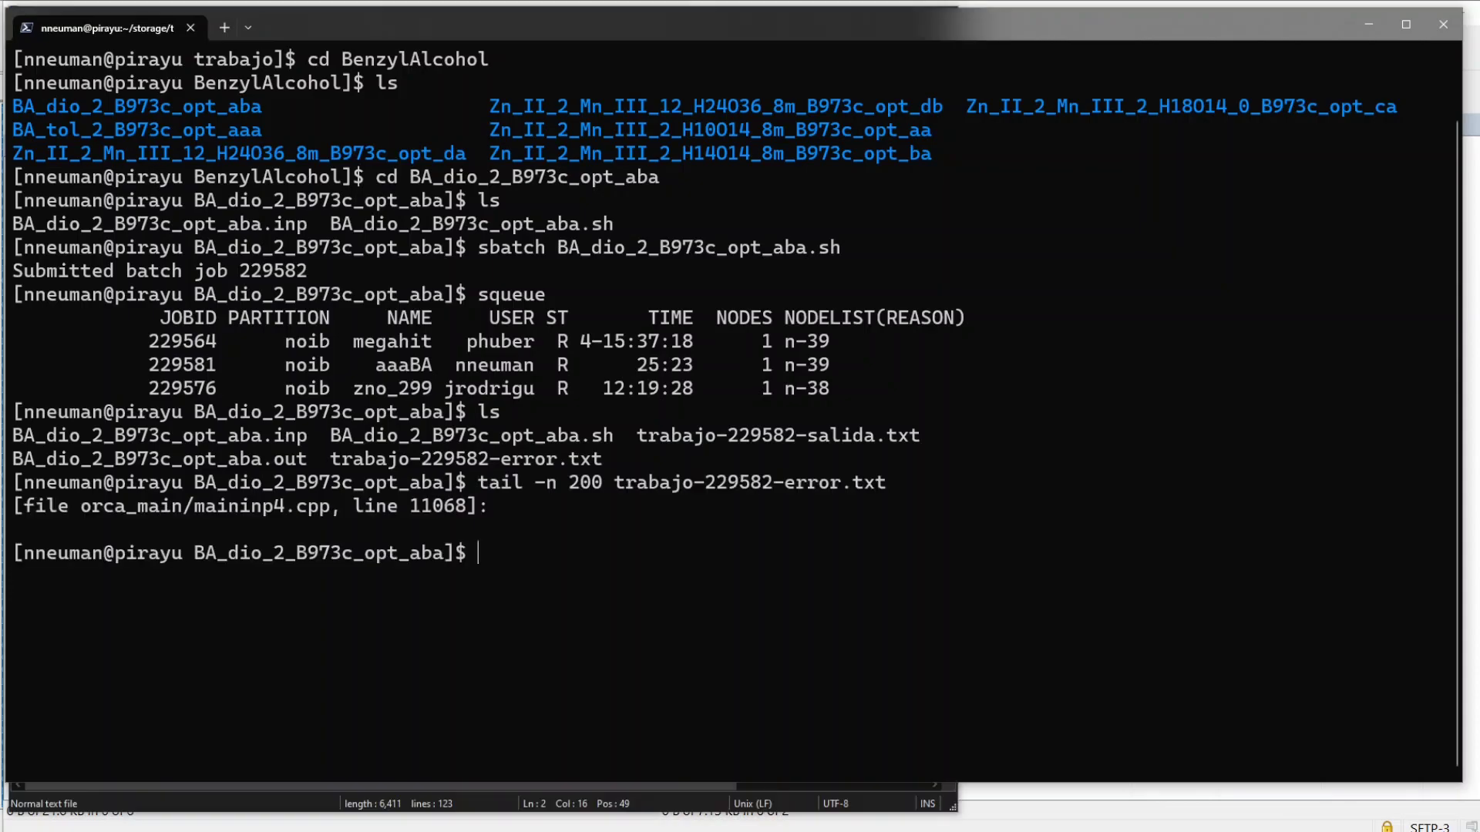
# Display the last 200 lines of BA_dio_2_B973c_opt_aba.out with tail and examine the error message at its end.
pyautogui.write('tail -n 200')
pyautogui.doubleClick(215, 465)
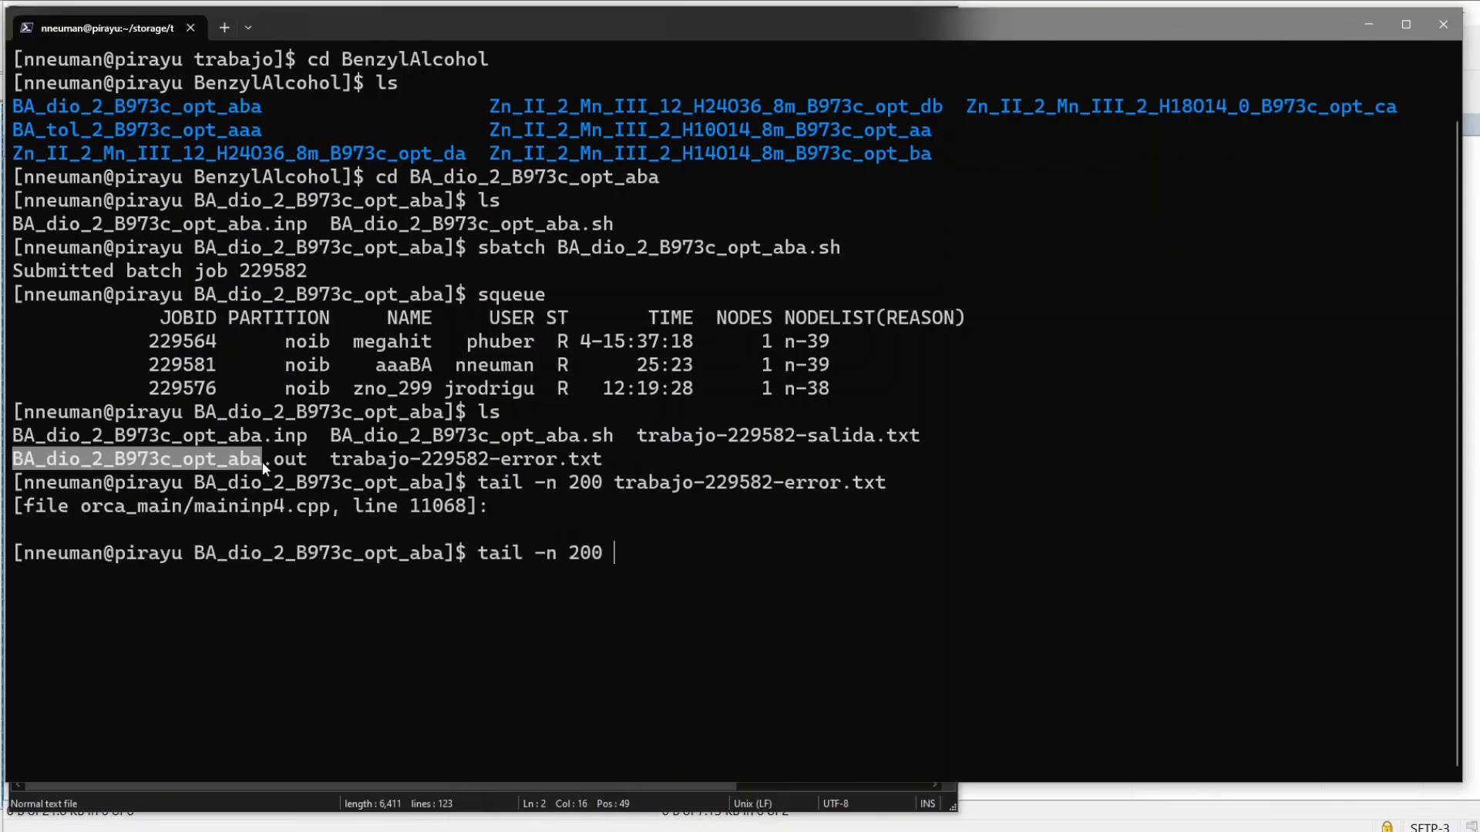
pyautogui.rightClick(892, 569)
pyautogui.write('.out')
pyautogui.press('Return')
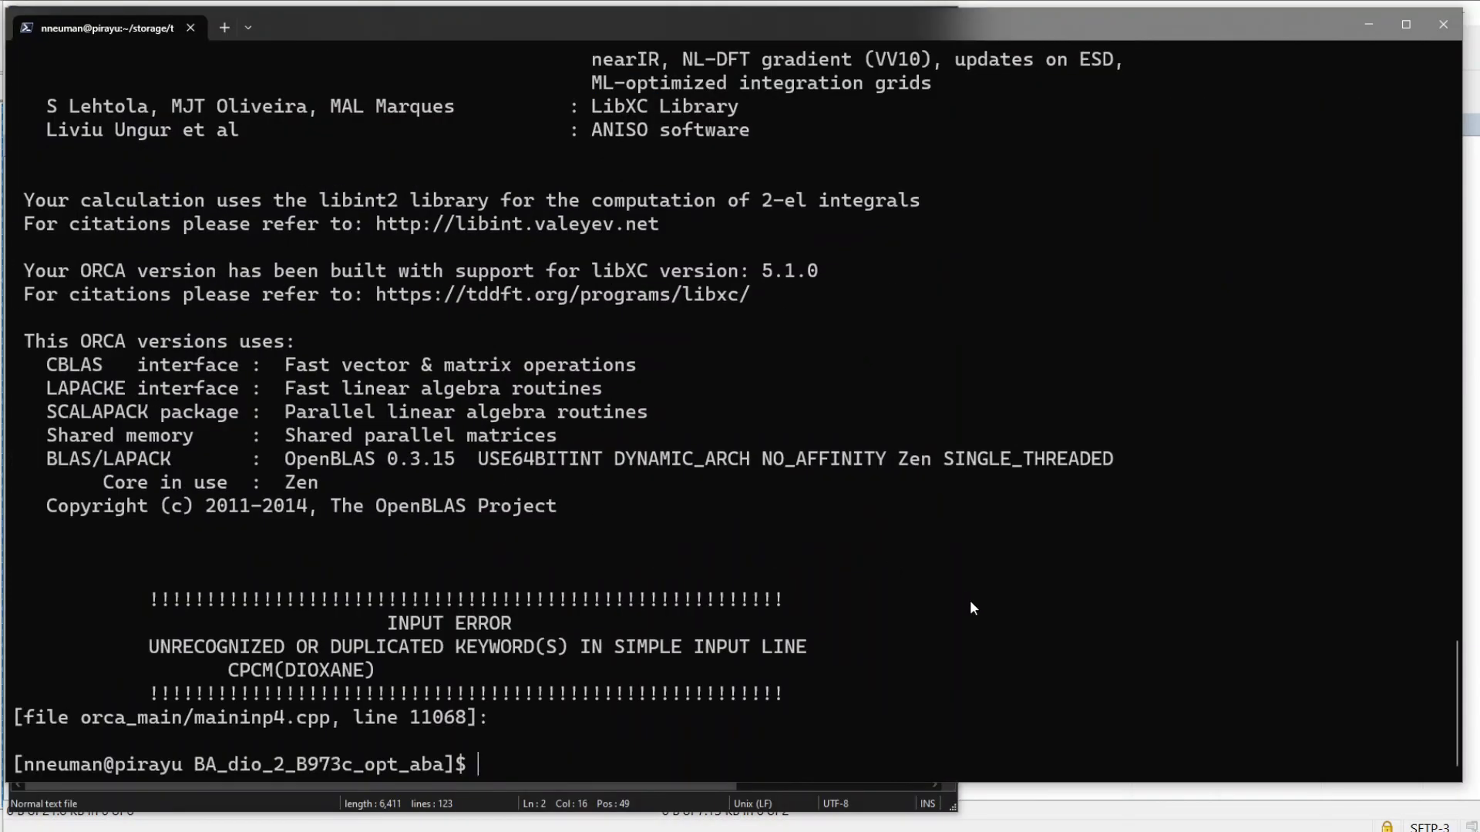
pyautogui.moveTo(279, 672); pyautogui.dragTo(358, 678)
pyautogui.click(380, 669)
pyautogui.moveTo(230, 670); pyautogui.dragTo(280, 671)
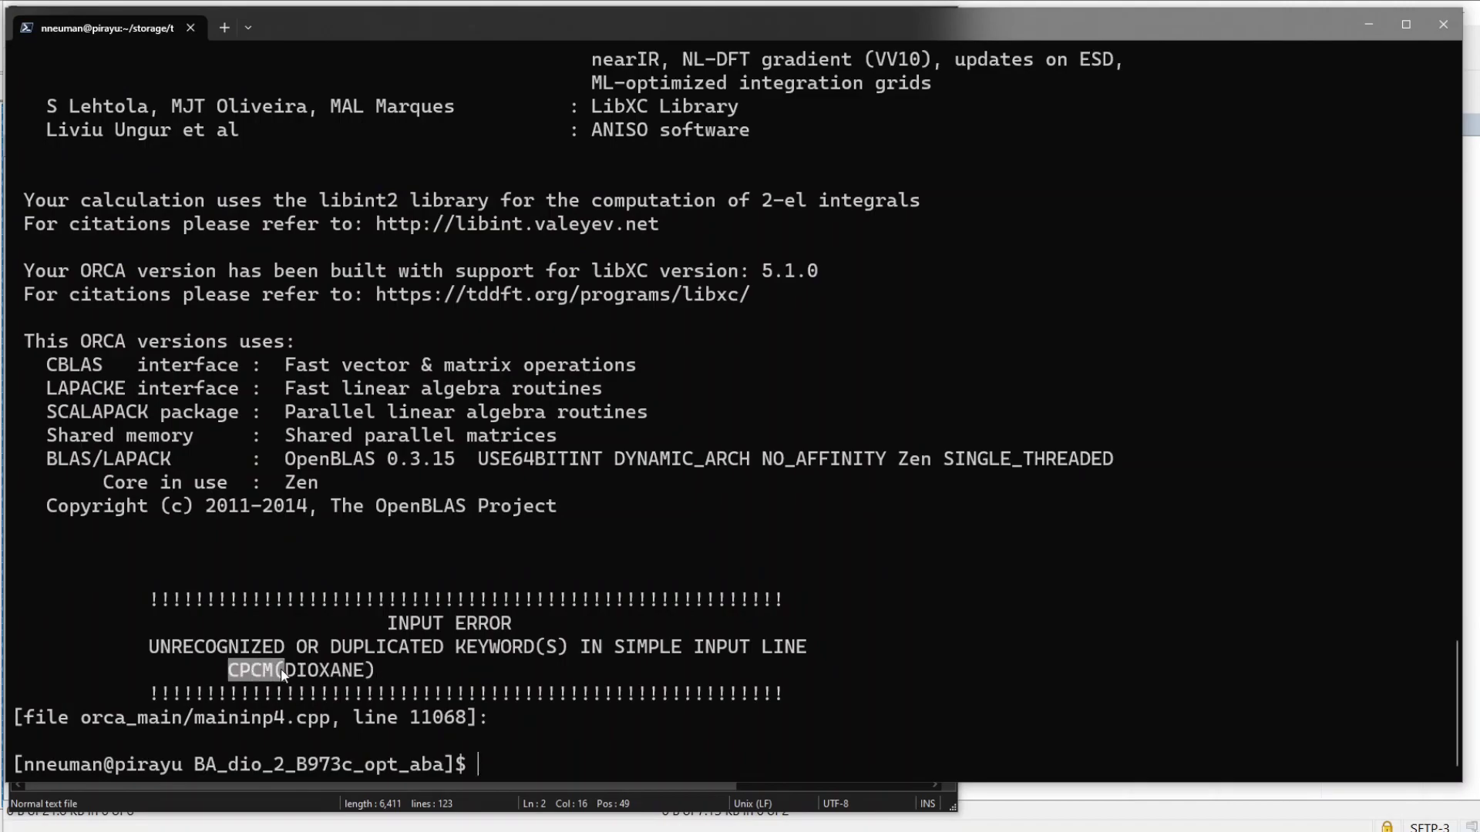
pyautogui.click(413, 667)
pyautogui.moveTo(1457, 786); pyautogui.dragTo(1470, 807)
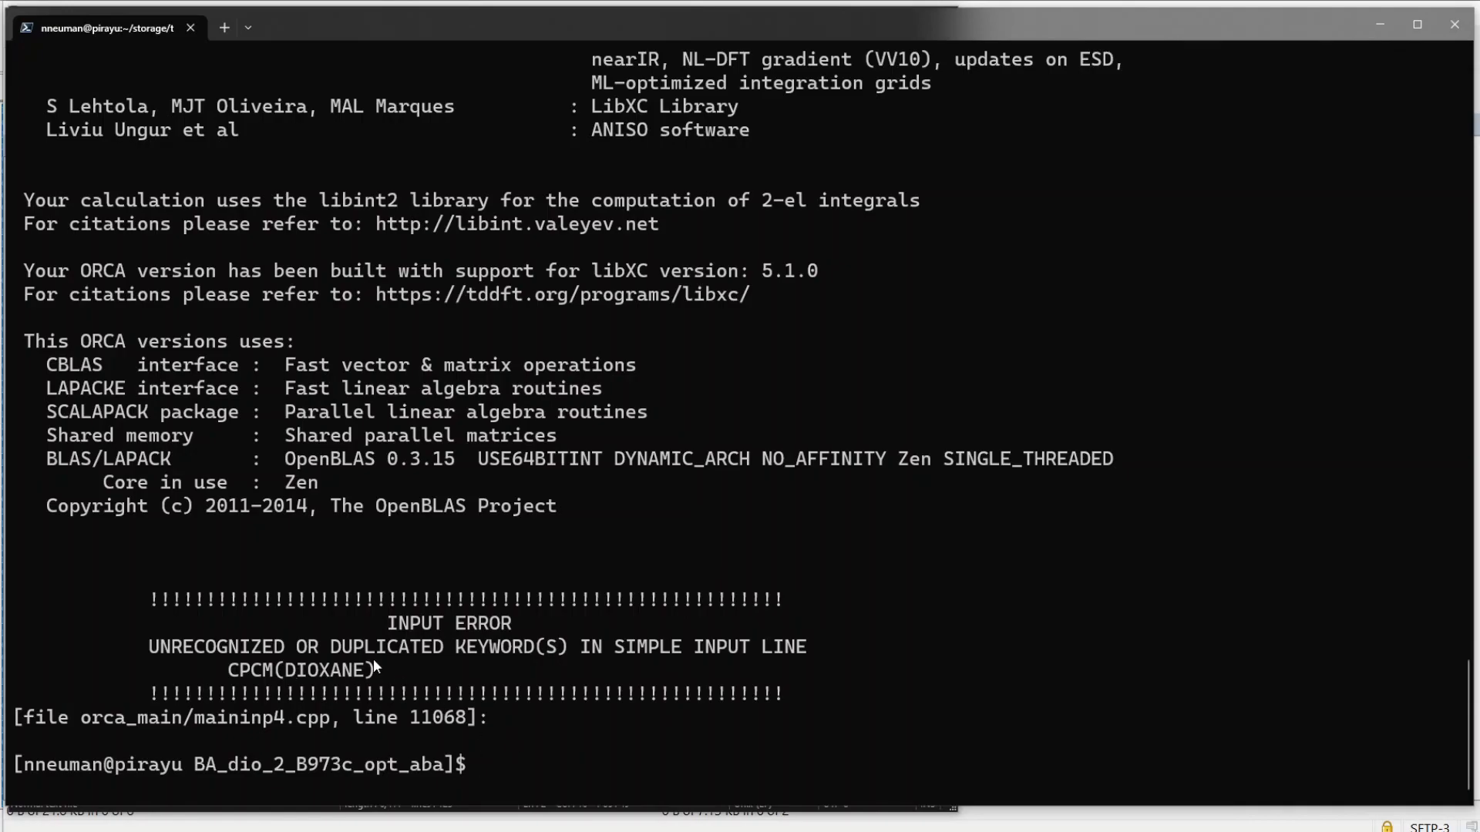
# Switch to the ORCA manual in Acrobat Reader and check the THF entry in the implicit solvation table on page 1063.
pyautogui.click(974, 774)
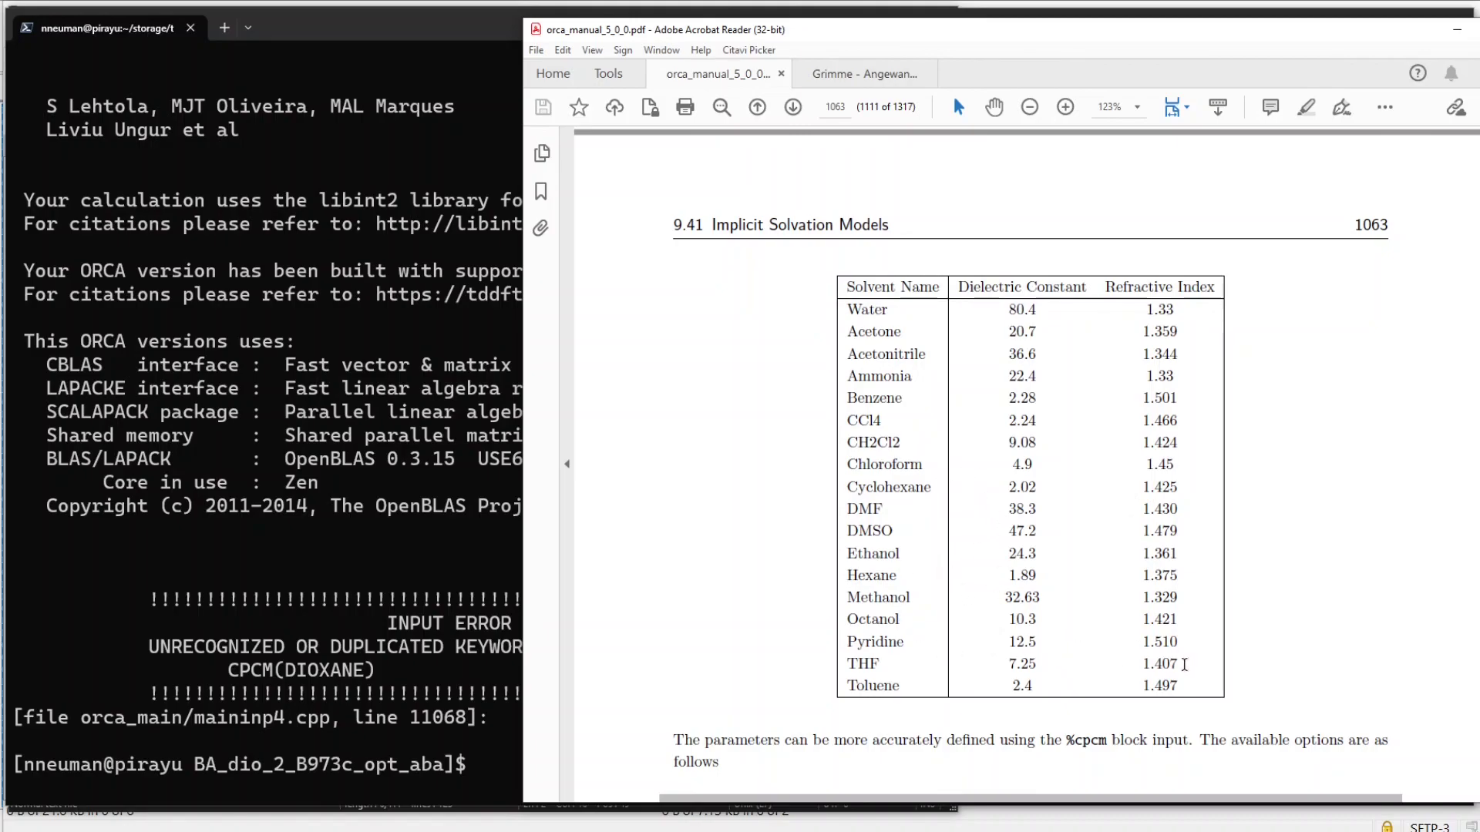
pyautogui.moveTo(1016, 664); pyautogui.dragTo(1039, 672)
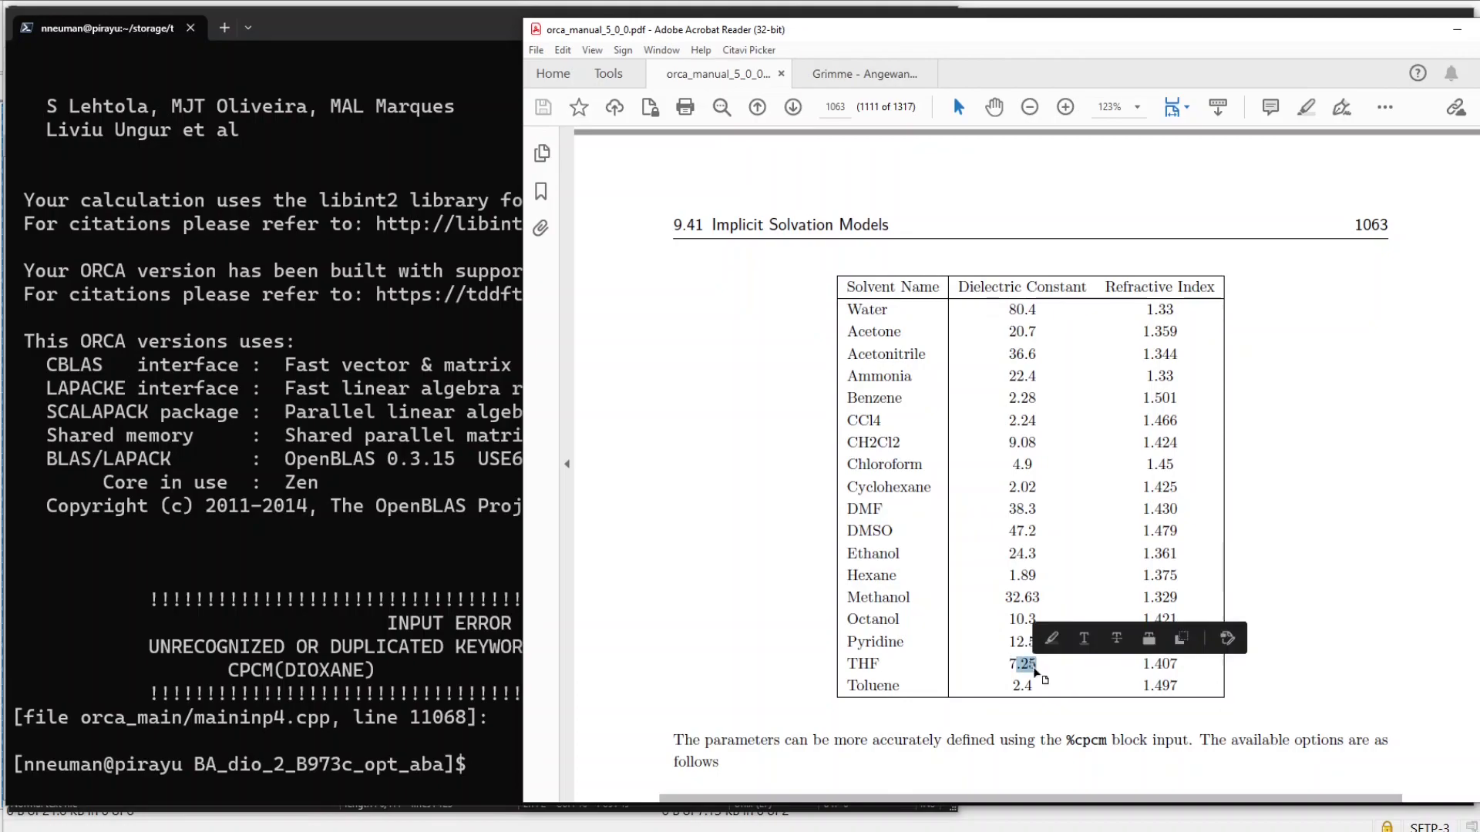
pyautogui.click(1184, 680)
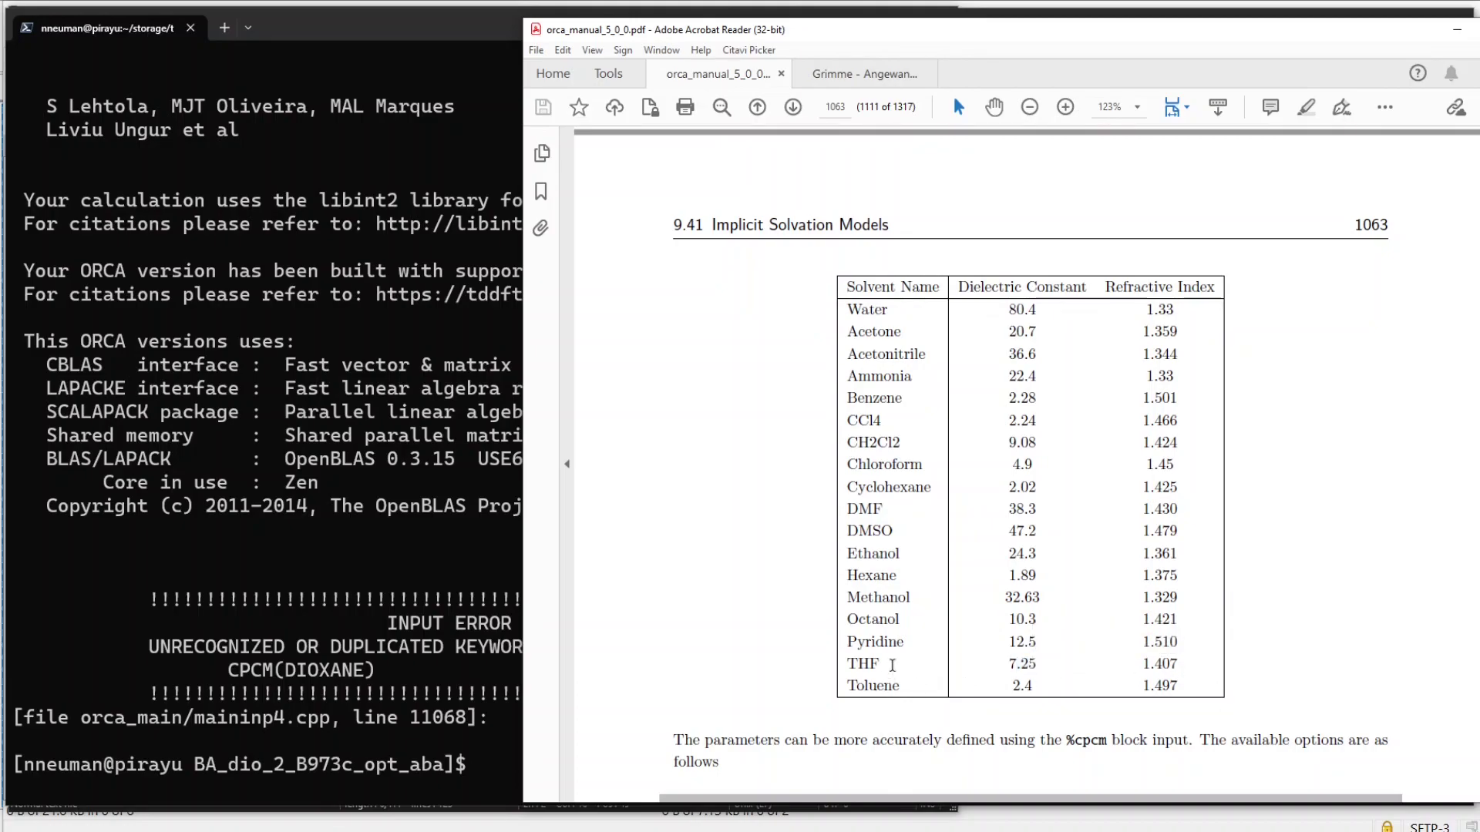
pyautogui.moveTo(893, 669); pyautogui.dragTo(850, 665)
pyautogui.click(878, 668)
# Change the CPCM solvent to thf in BA_dio_2_B973c_opt_aba.inp in Notepad++, and upload the file again to the remote job folder through WinSCP.
pyautogui.click(548, 809)
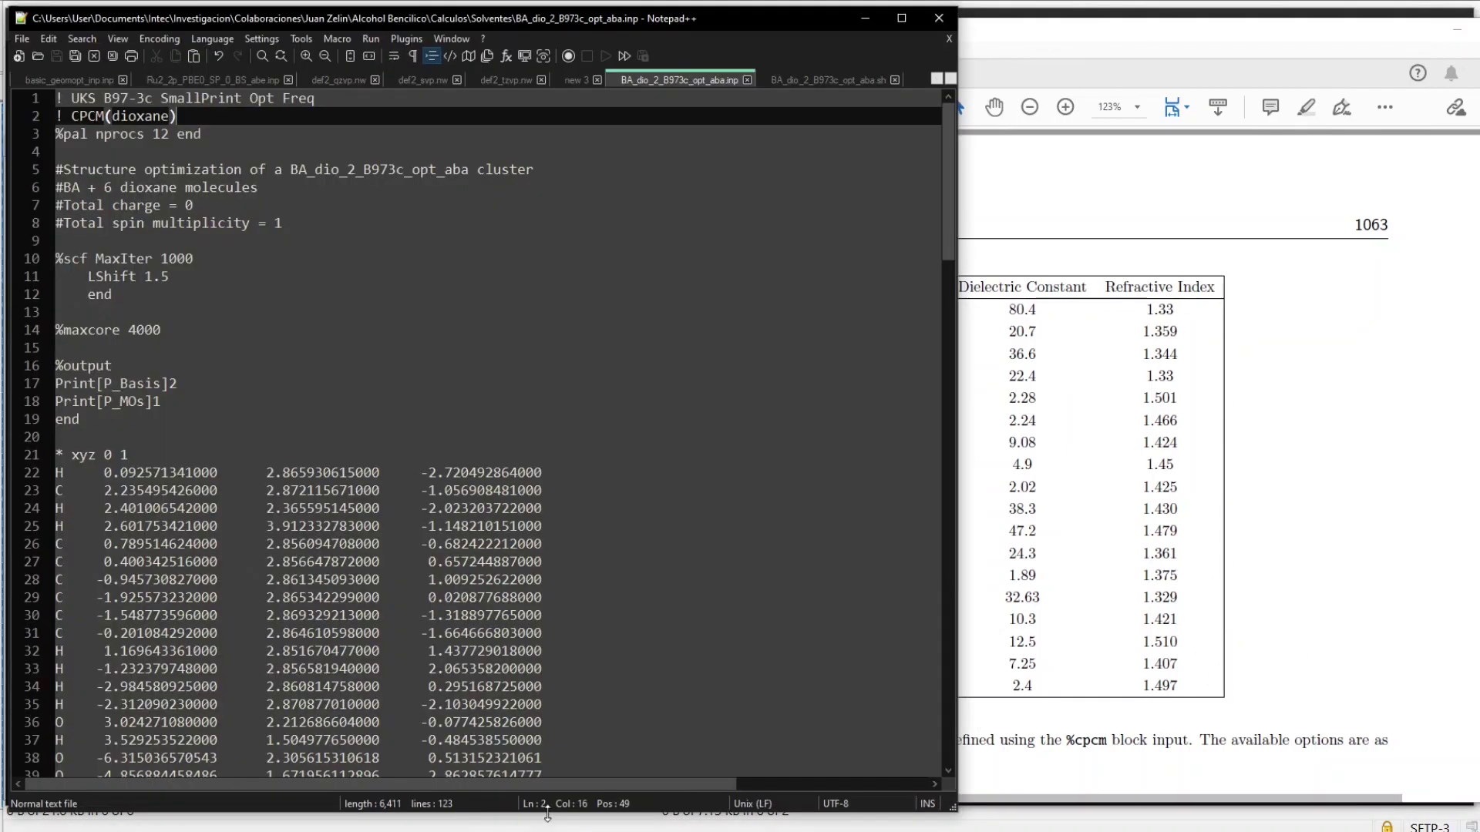
pyautogui.moveTo(169, 115); pyautogui.dragTo(112, 116)
pyautogui.write('thf')
pyautogui.hotkey('alt', 'Tab')
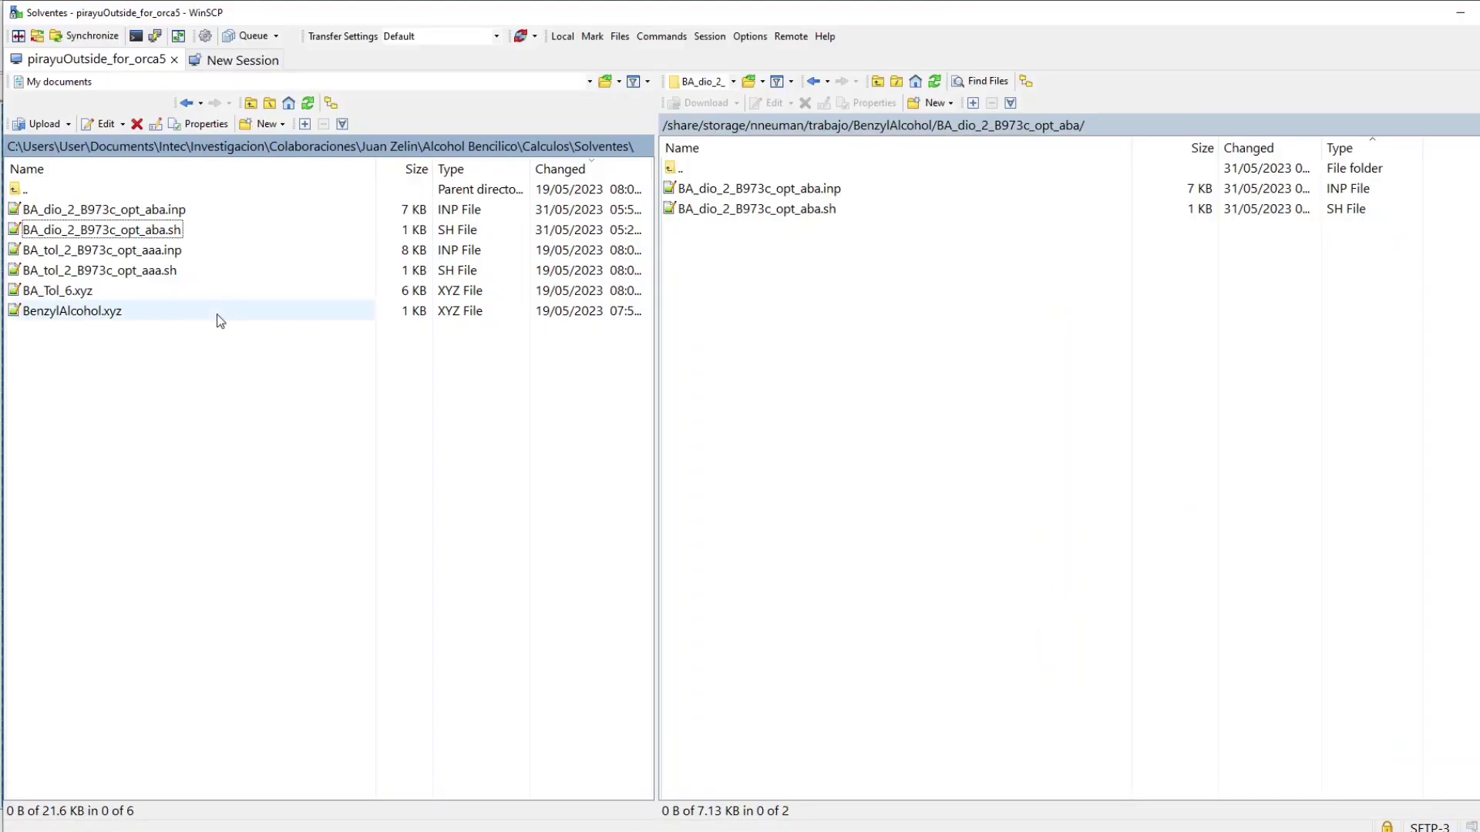
pyautogui.moveTo(151, 214); pyautogui.dragTo(955, 531)
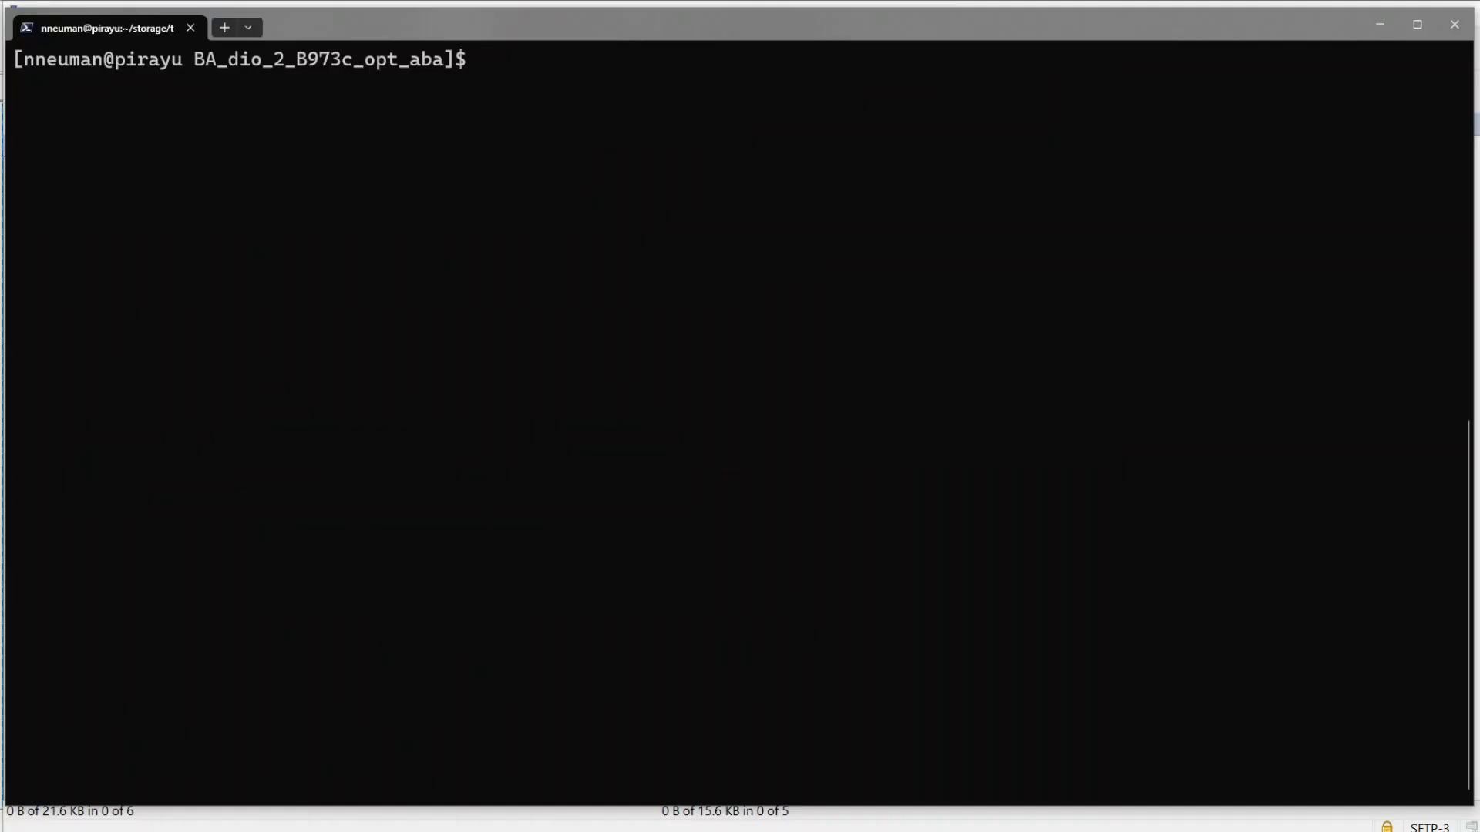
# In the terminal, list the job directory's files and resubmit the calculation with sbatch BA_dio_2_B973c_opt_aba.sh.
pyautogui.write('ls')
pyautogui.press('Return')
pyautogui.write('sbatch')
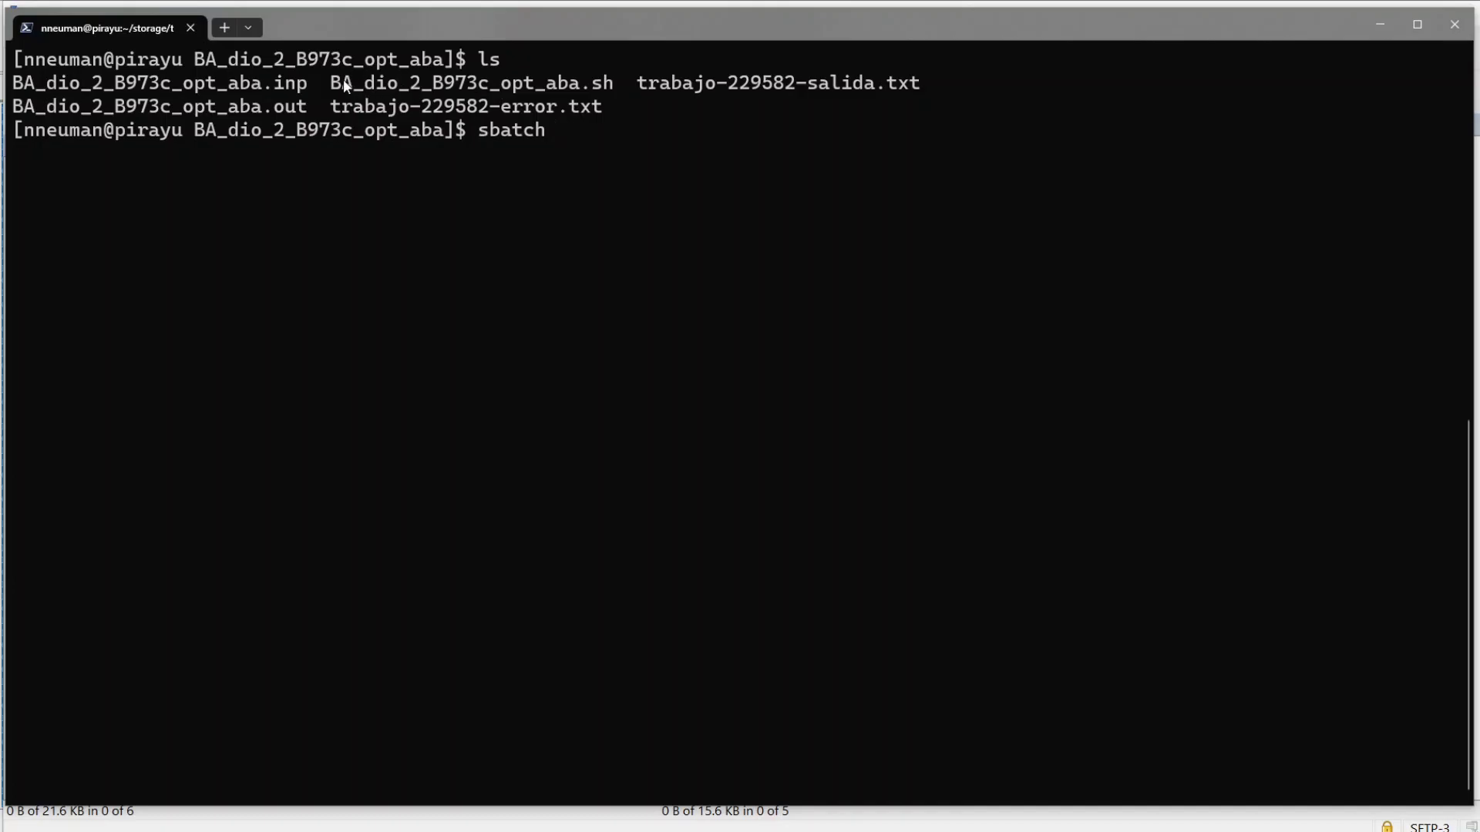
pyautogui.moveTo(340, 89); pyautogui.dragTo(609, 96)
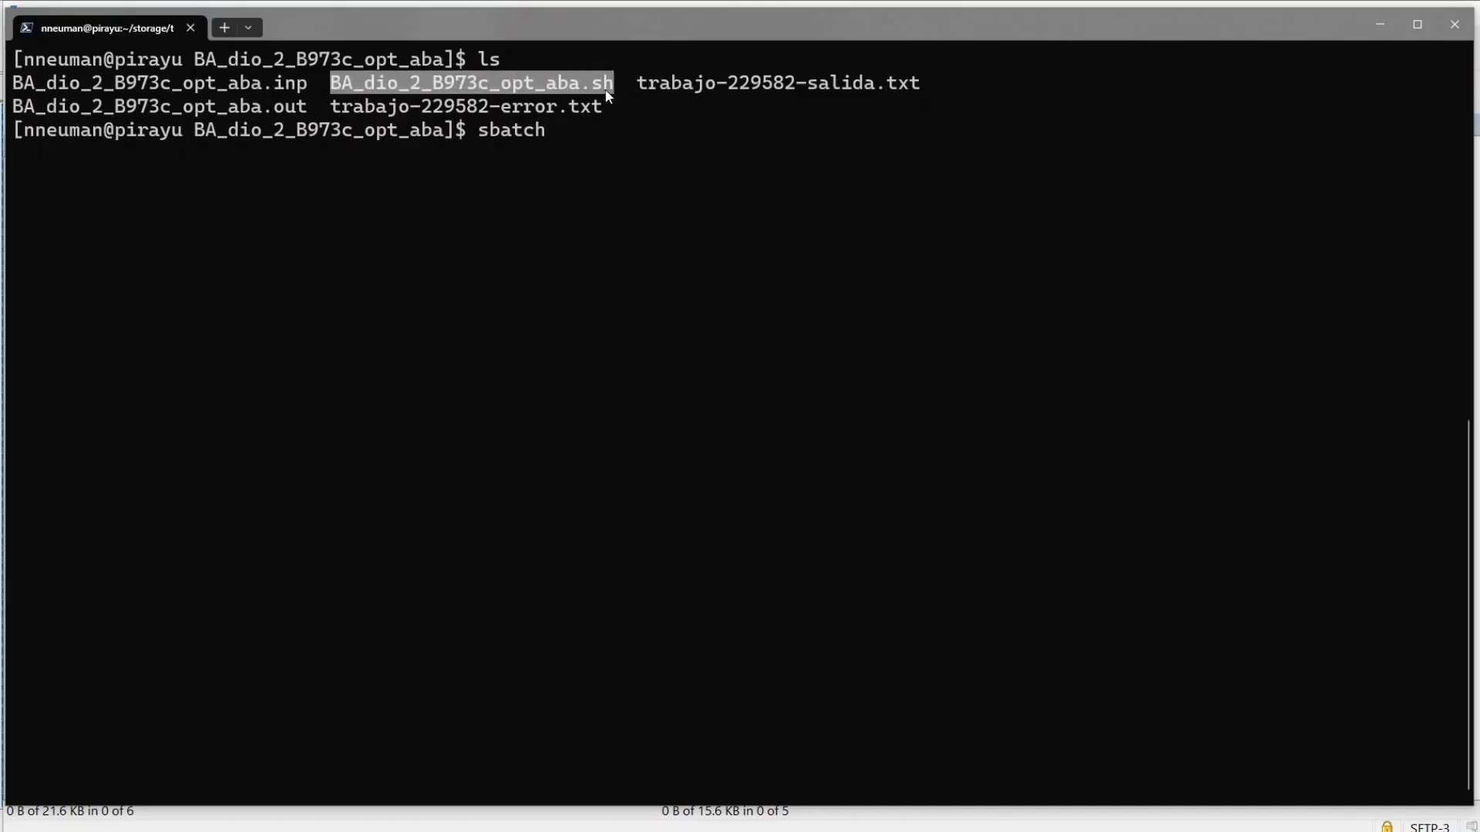
pyautogui.rightClick(599, 136)
pyautogui.press('Return')
# Run squeue and check the abaBA job's entry in the queue.
pyautogui.write('squeue')
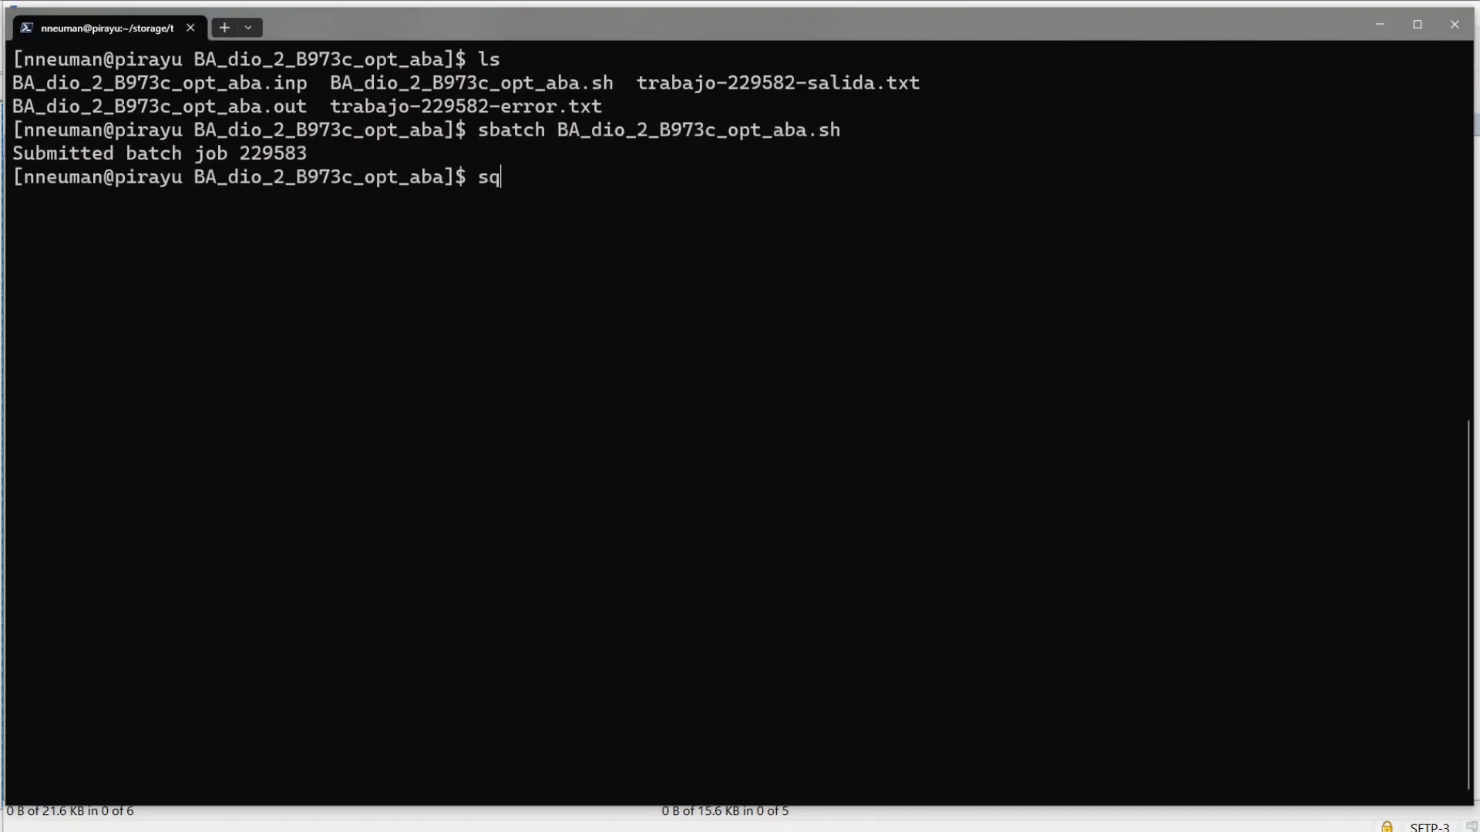
pyautogui.press('Return')
pyautogui.moveTo(150, 247); pyautogui.dragTo(850, 243)
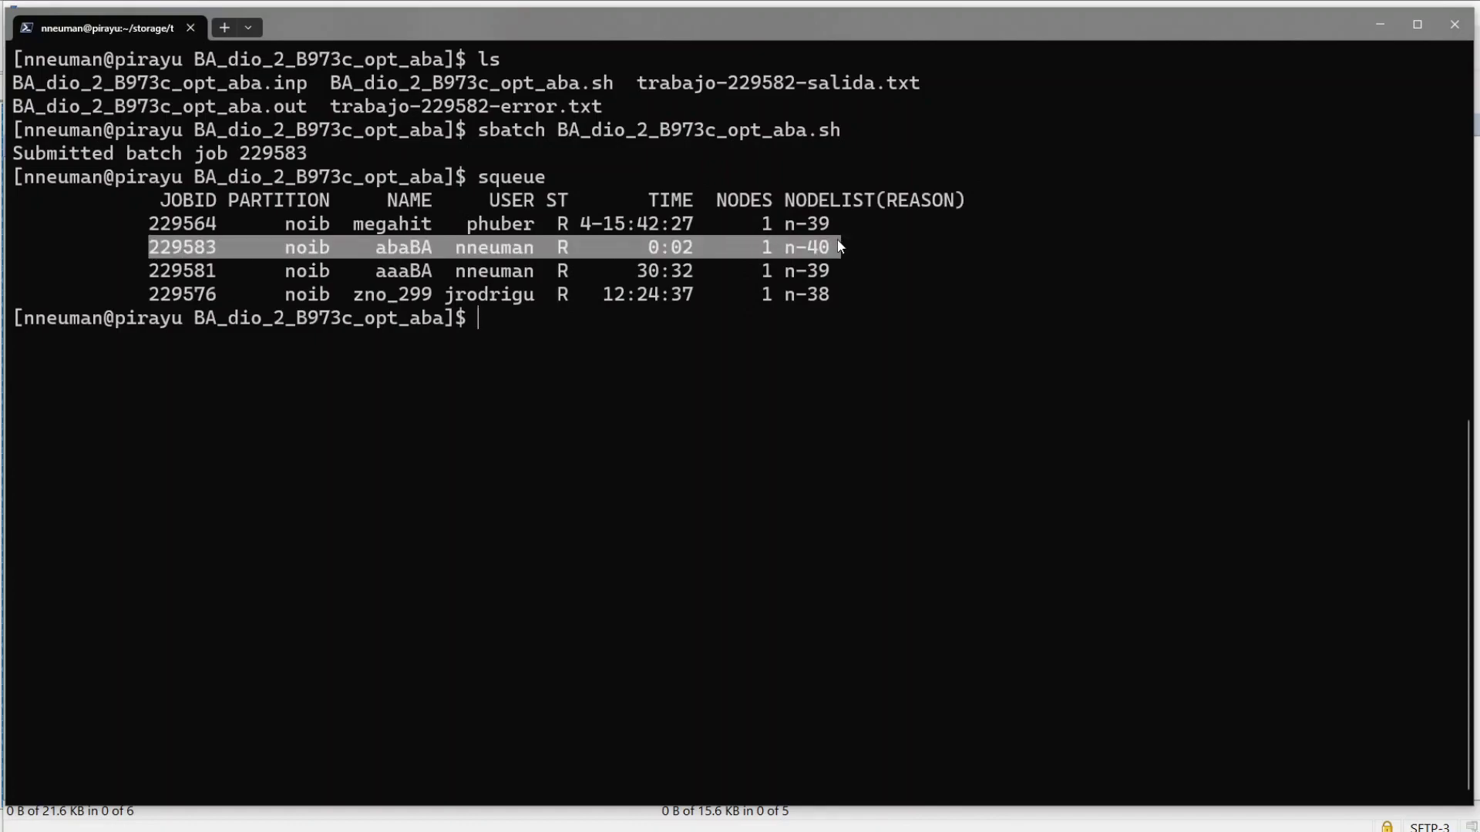
pyautogui.click(811, 322)
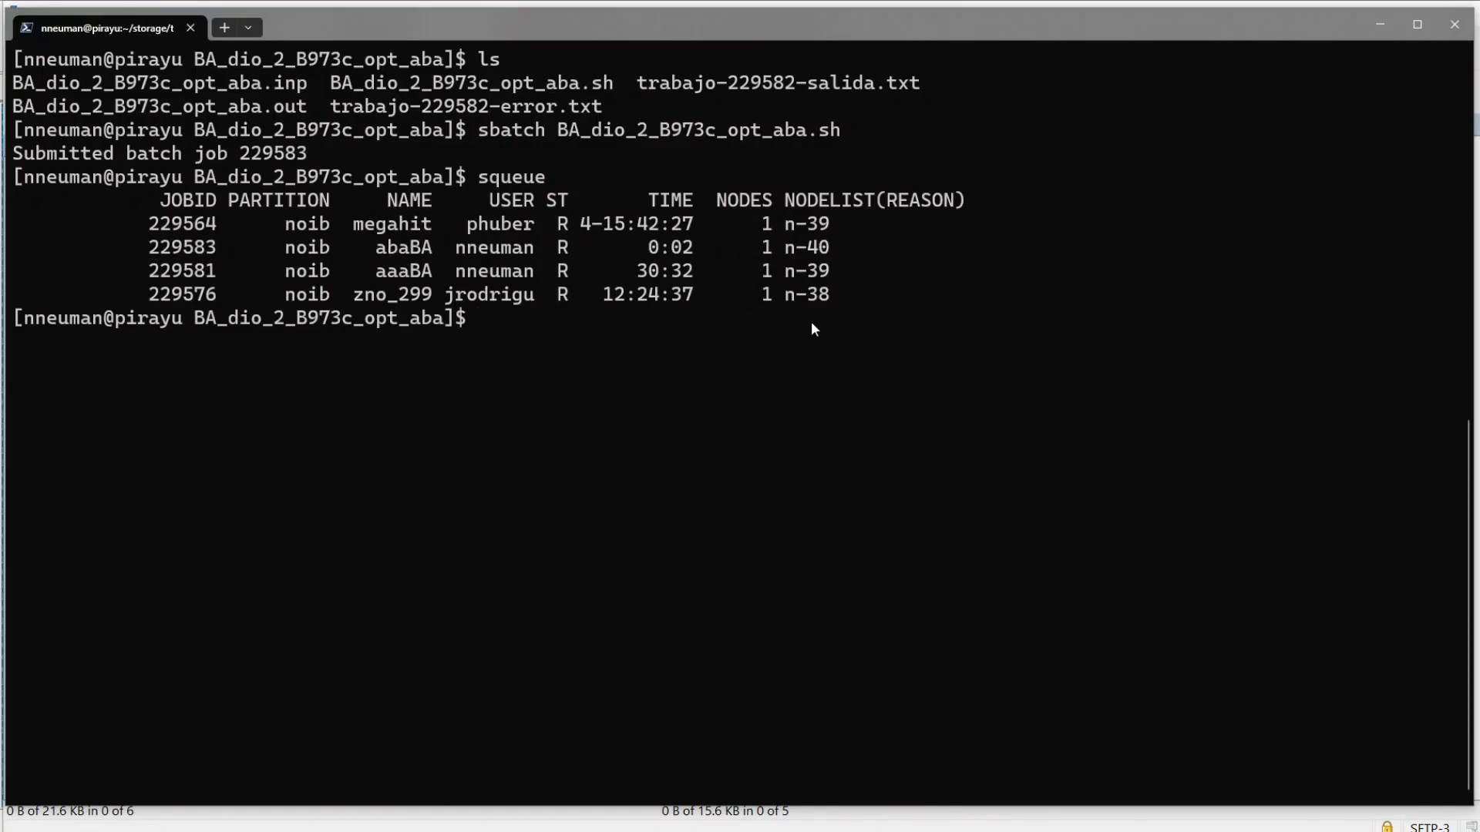